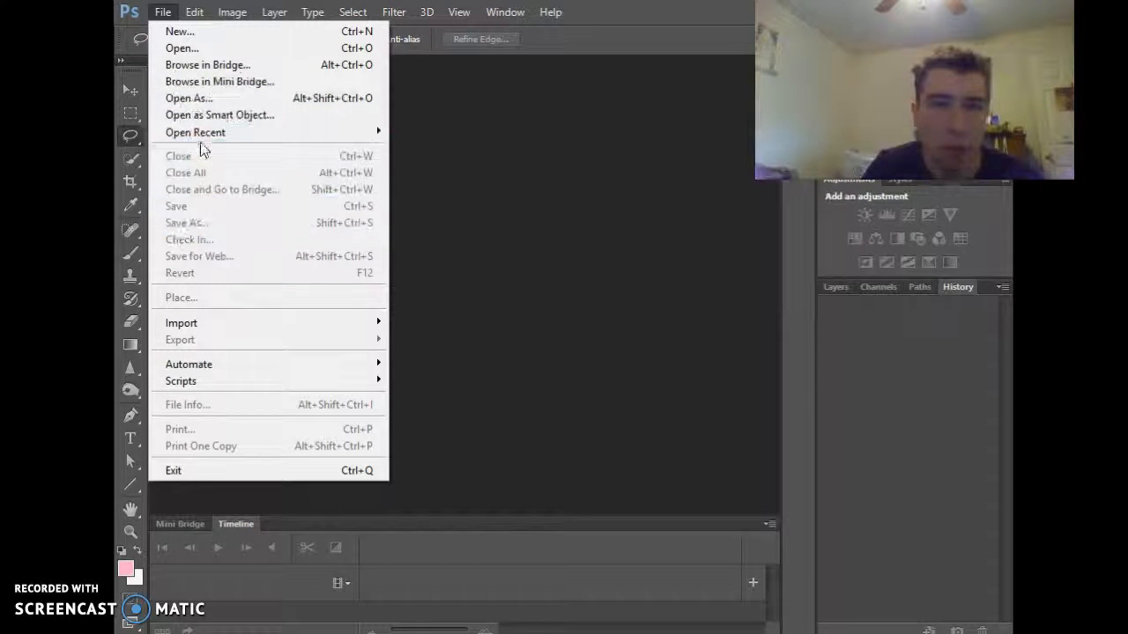
# - Open the image blue.png from the Pictures folder
pyautogui.click(161, 14)
pyautogui.click(162, 14)
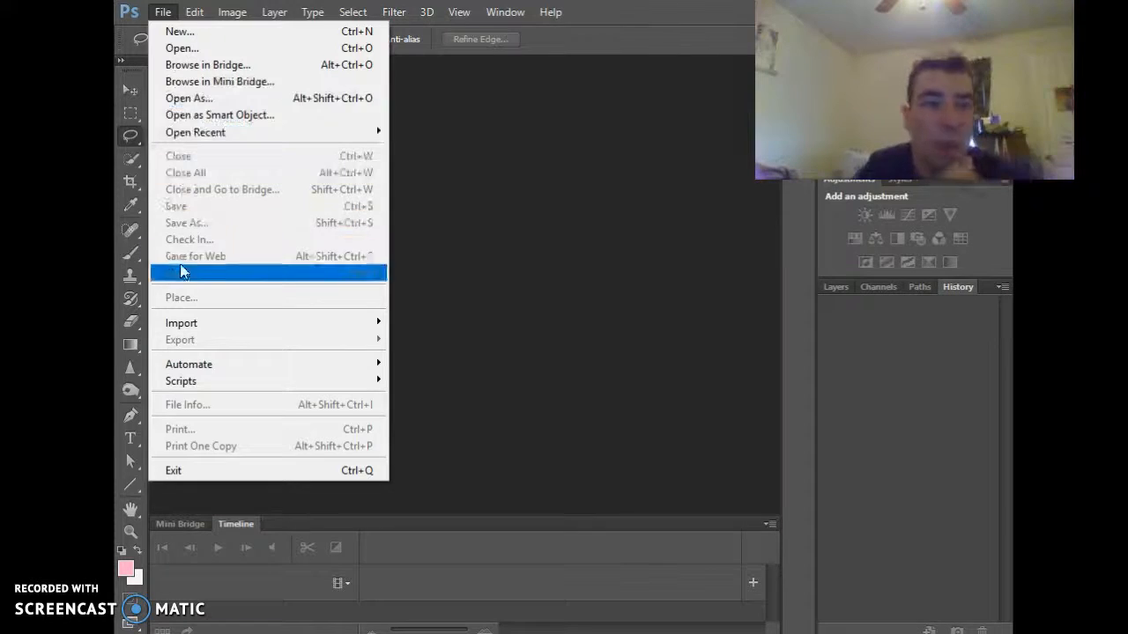
pyautogui.click(200, 51)
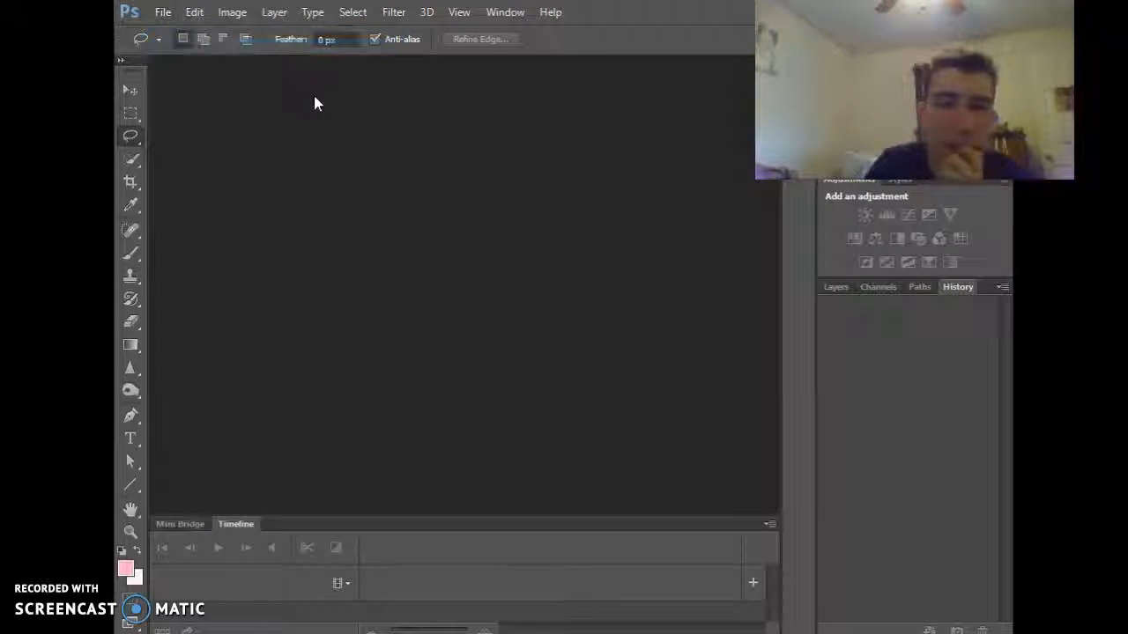
pyautogui.scroll(-10, 591, 375)
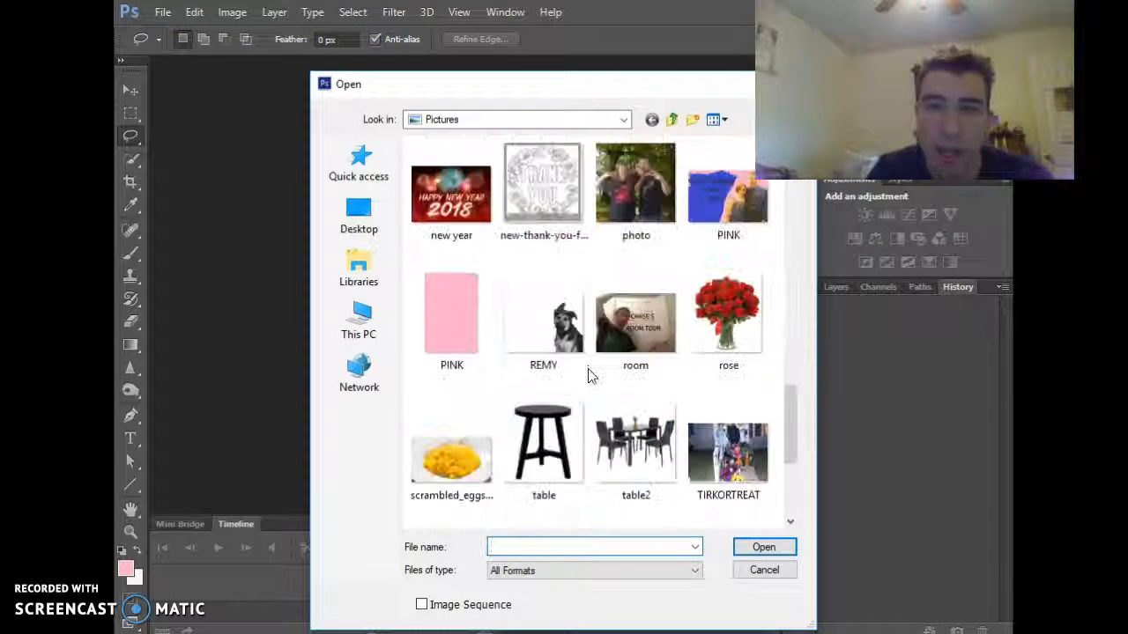
pyautogui.scroll(-5, 591, 375)
pyautogui.scroll(15, 582, 374)
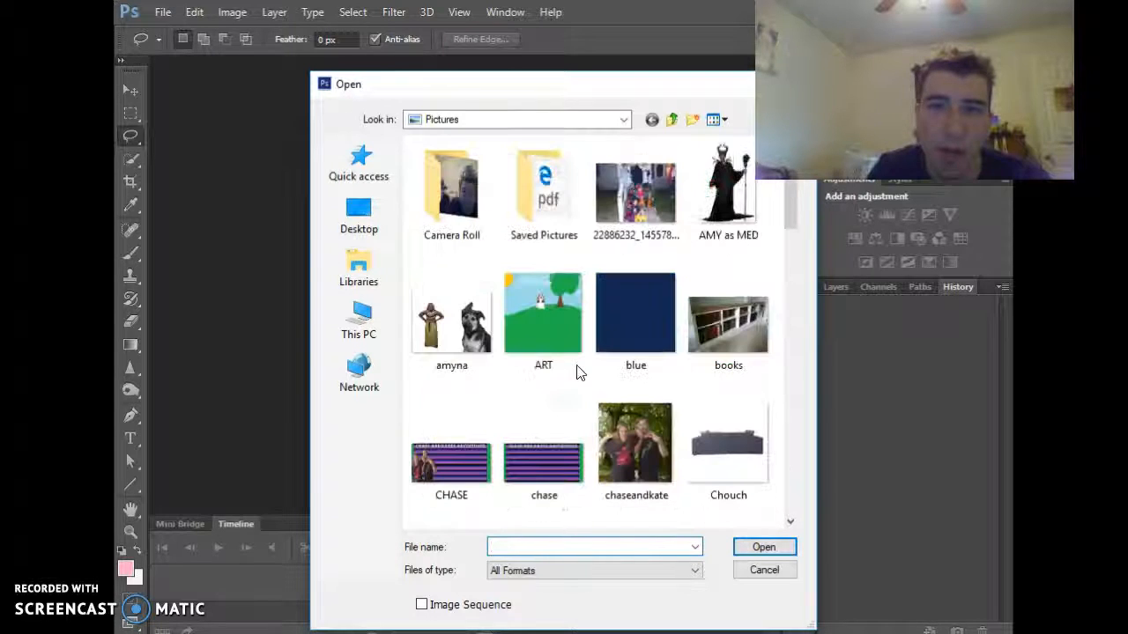
pyautogui.click(614, 347)
pyautogui.doubleClick(620, 345)
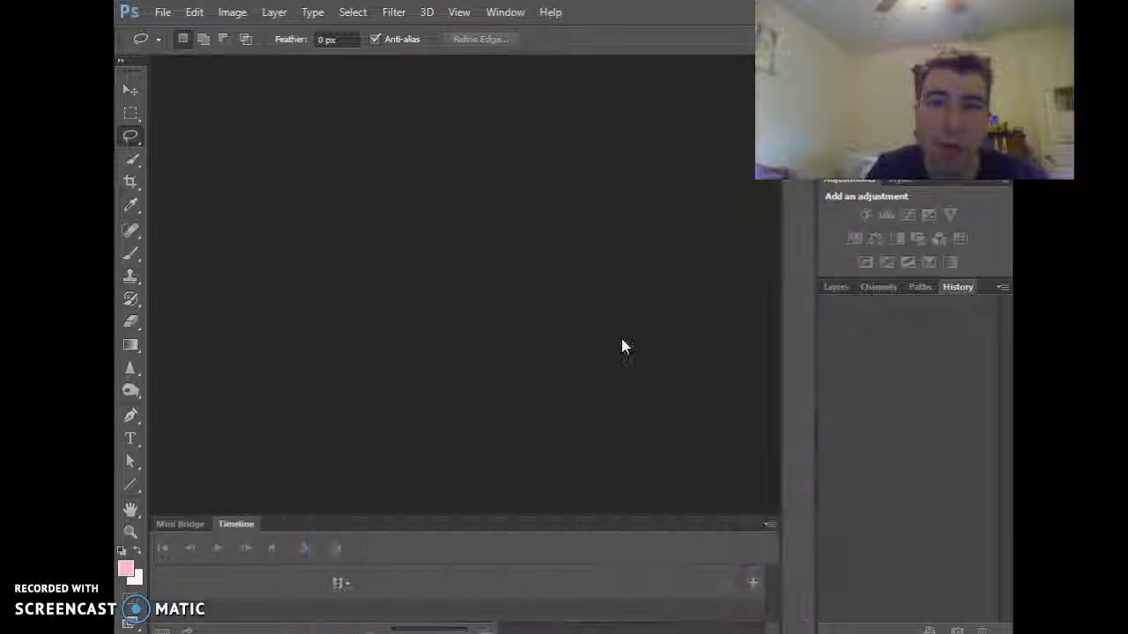
# - Open the Kahoot logo image kahoot.png from the Pictures folder
pyautogui.click(160, 12)
pyautogui.click(169, 47)
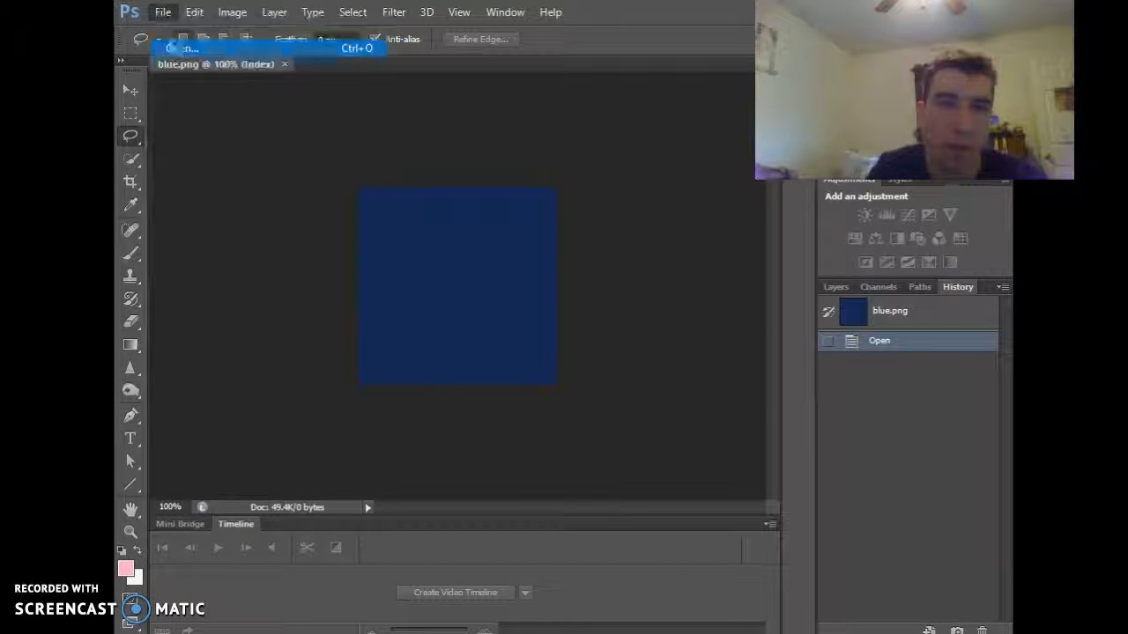
pyautogui.scroll(-5, 519, 264)
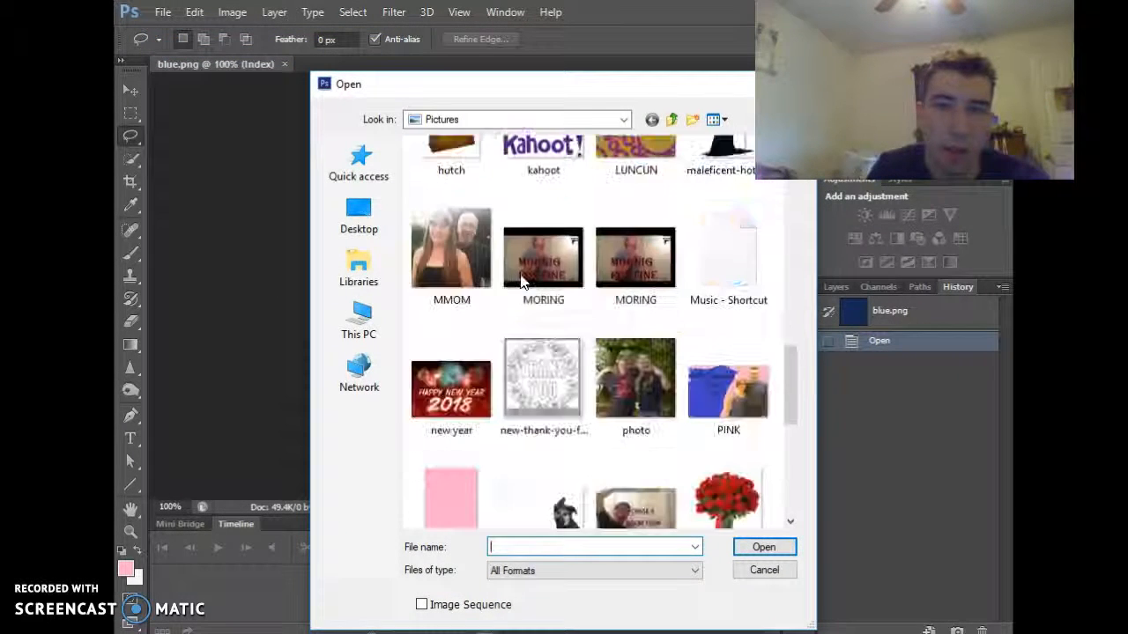
pyautogui.scroll(3, 520, 280)
pyautogui.click(546, 338)
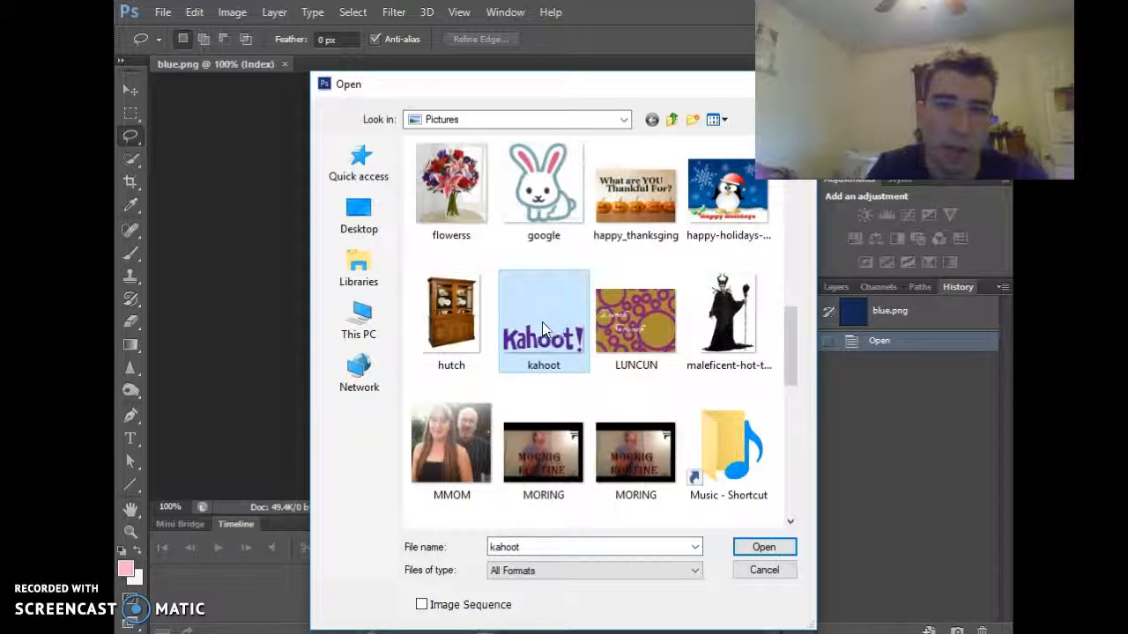
pyautogui.click(760, 547)
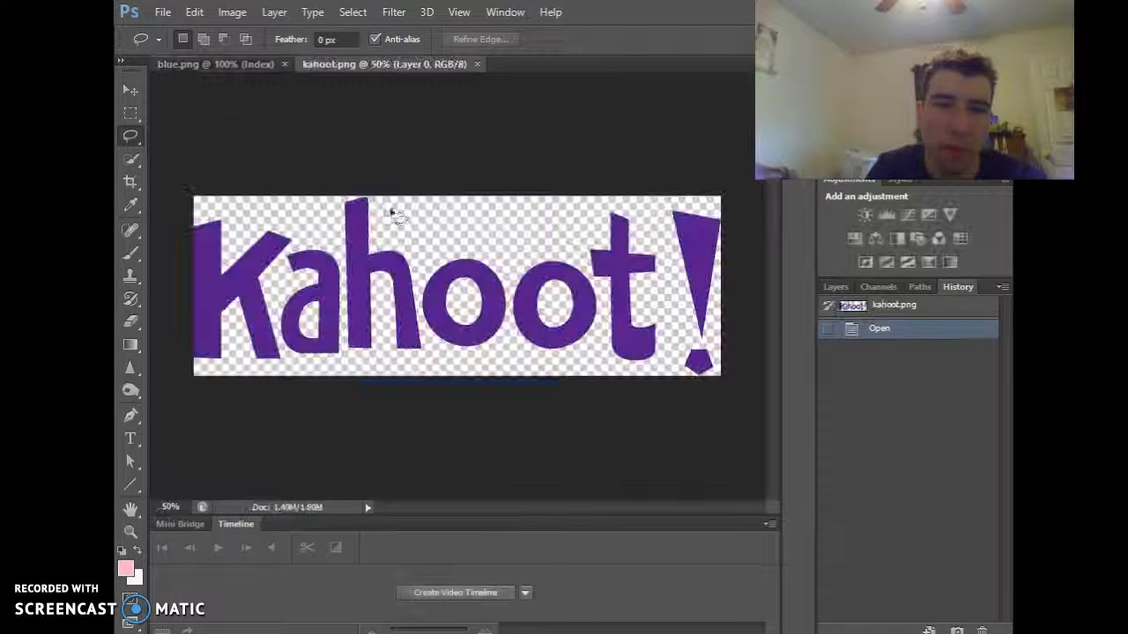
# - Open the rabbit picture google.jpg from the Pictures folder as another document
pyautogui.click(227, 64)
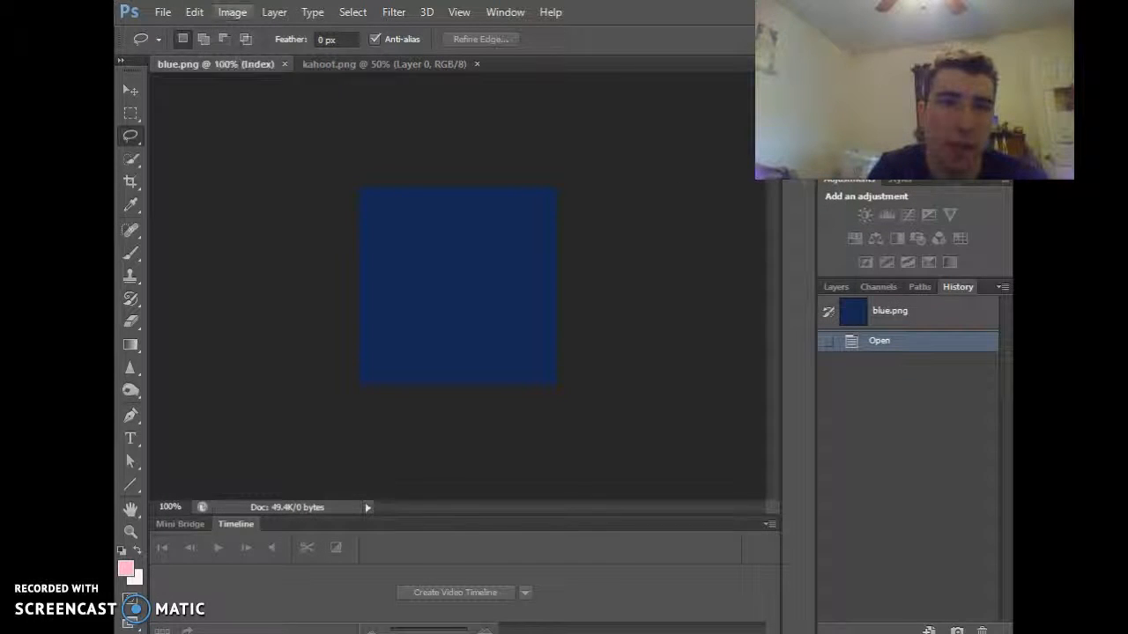
pyautogui.click(160, 11)
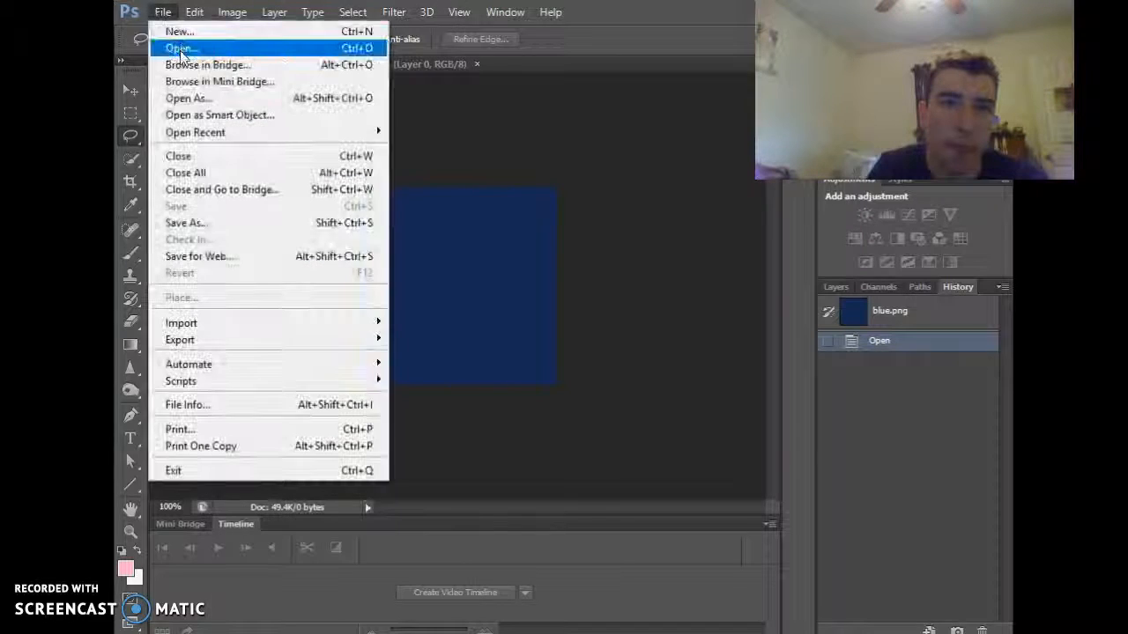
pyautogui.click(180, 47)
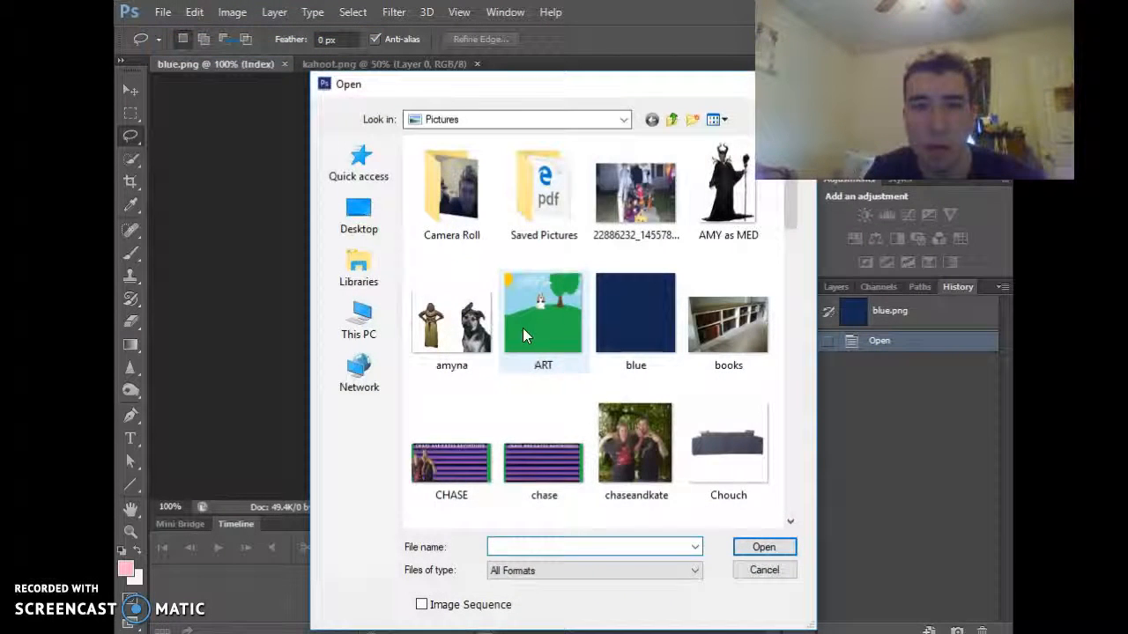
pyautogui.scroll(-2, 528, 300)
pyautogui.scroll(2, 499, 270)
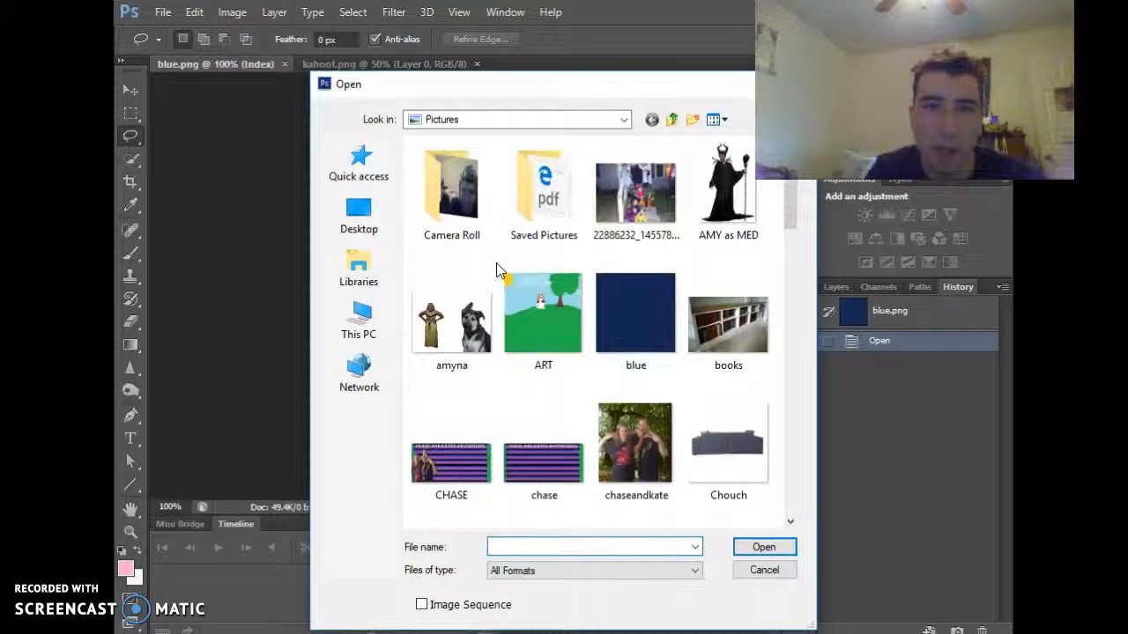
pyautogui.scroll(-2, 476, 246)
pyautogui.scroll(-5, 538, 291)
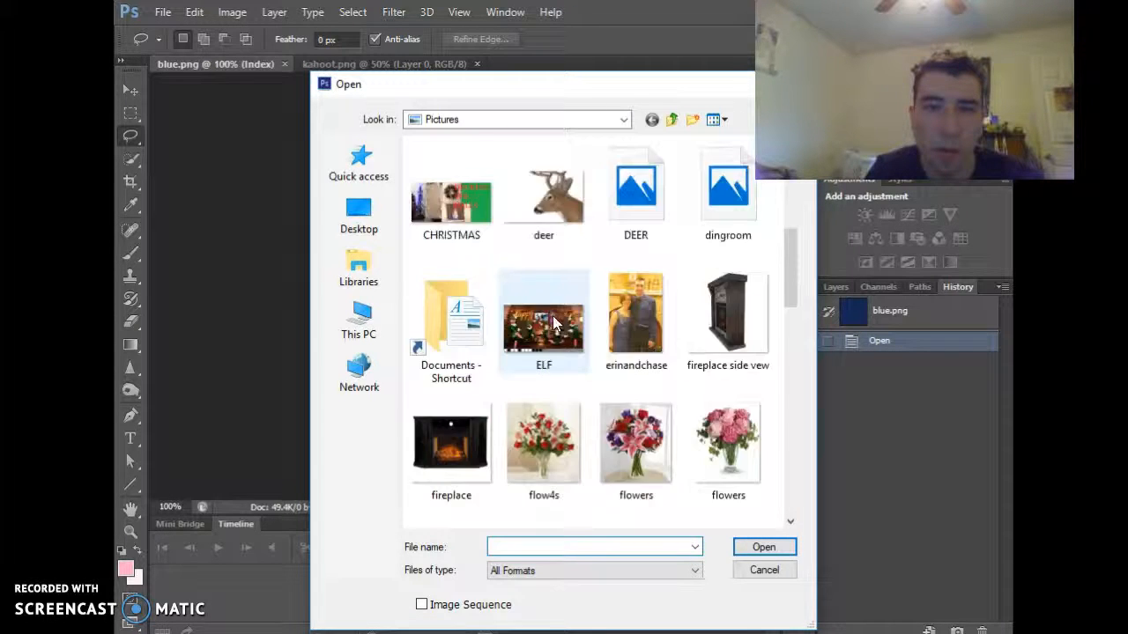
pyautogui.scroll(-2, 565, 355)
pyautogui.doubleClick(533, 225)
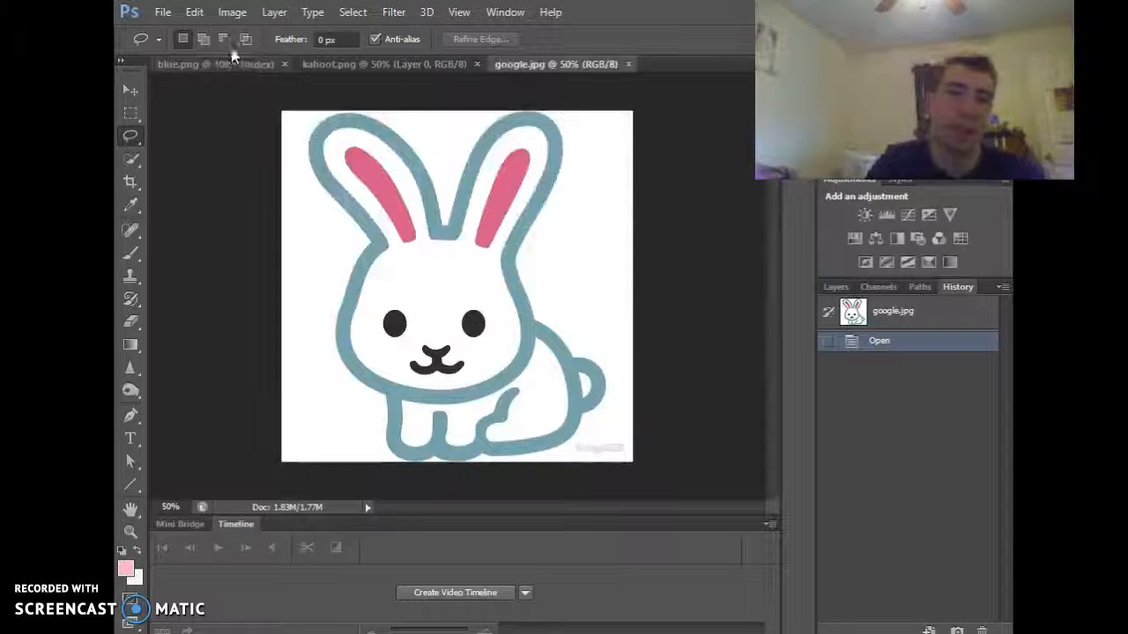
# - Bring the blue.png document to the front and enlarge its view to 300%
pyautogui.click(205, 64)
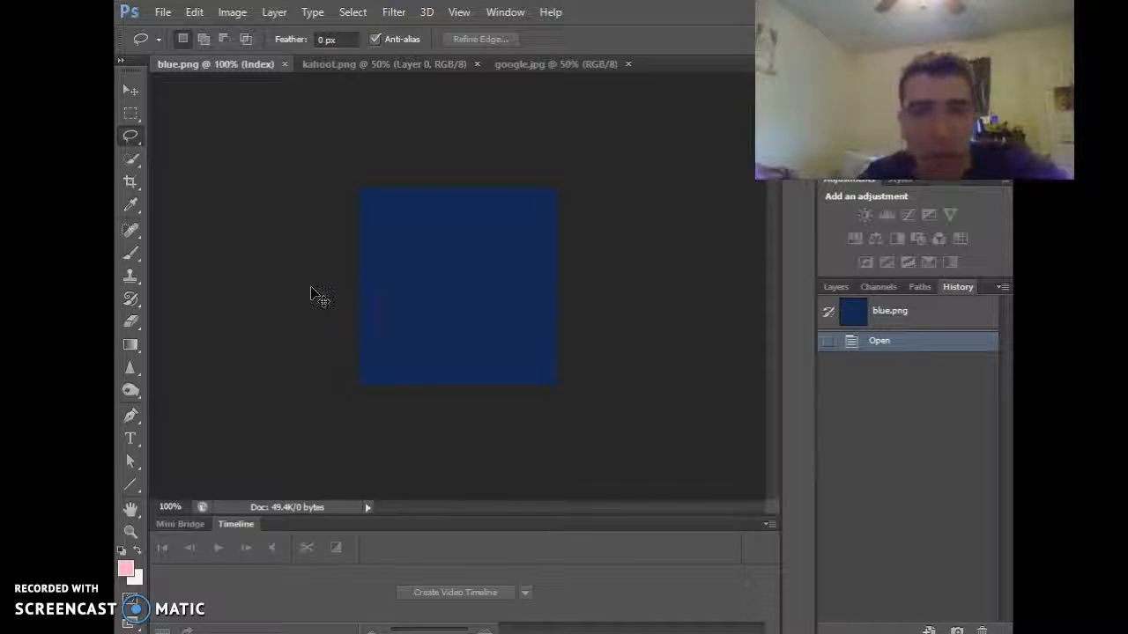
pyautogui.press('XF86AudioRaiseVolume')
pyautogui.press('XF86AudioRaiseVolume')
pyautogui.press('XF86AudioRaiseVolume')
pyautogui.press('XF86AudioRaiseVolume')
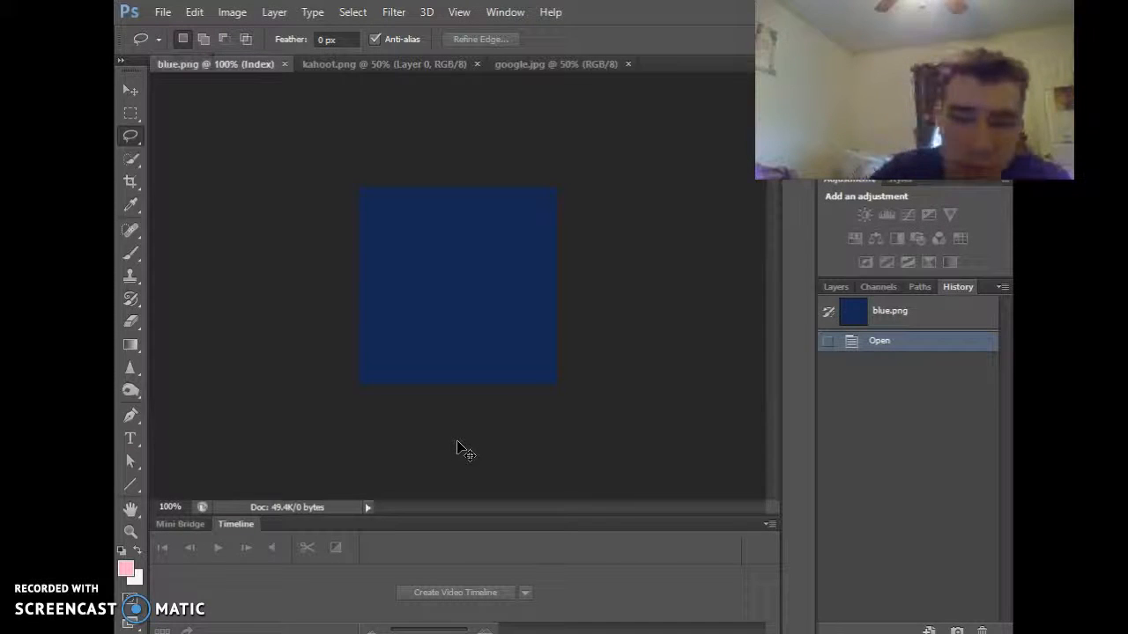
pyautogui.hotkey('ctrl', '+')
pyautogui.hotkey('ctrl', '+')
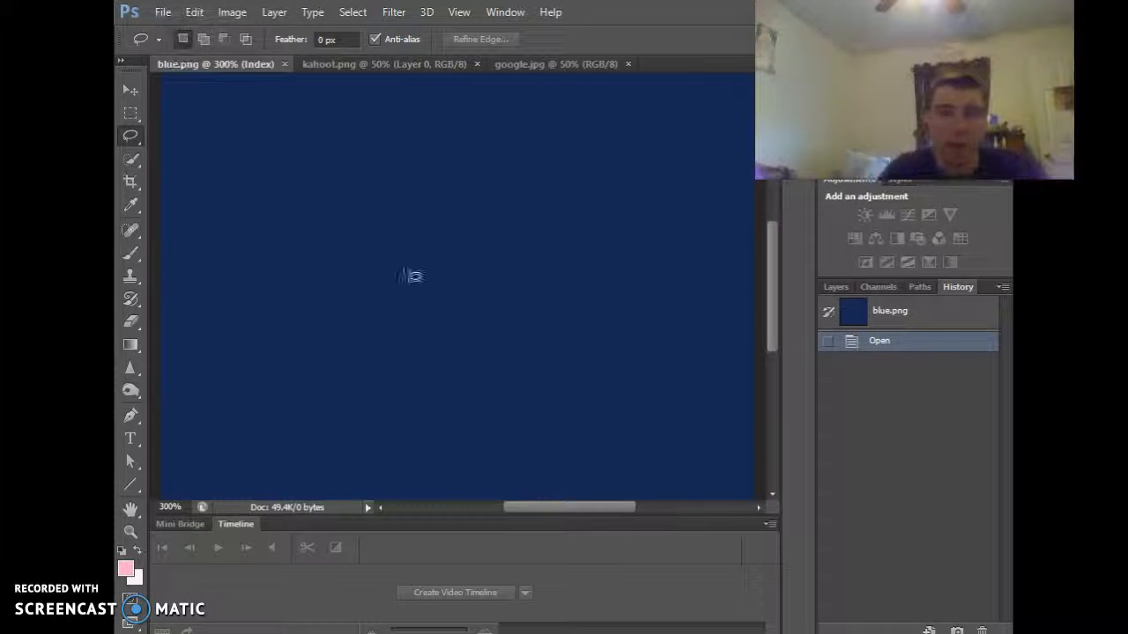
pyautogui.rightClick(402, 274)
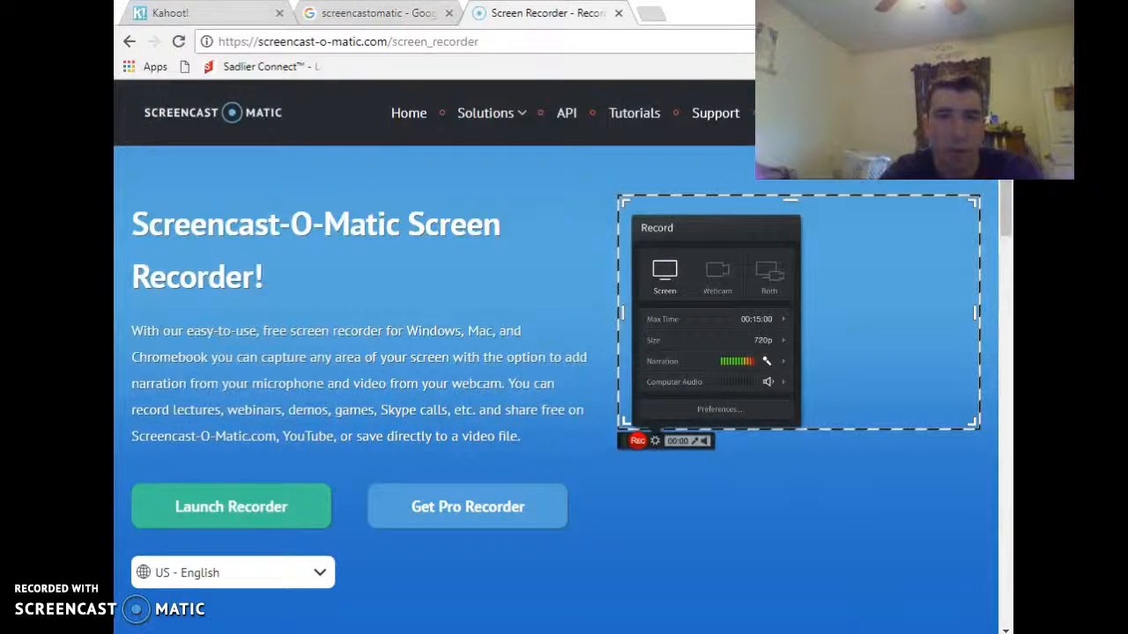
# - Switch to the Chrome browser, search for "google" and open the Google home page from the results
pyautogui.click(176, 12)
pyautogui.click(370, 13)
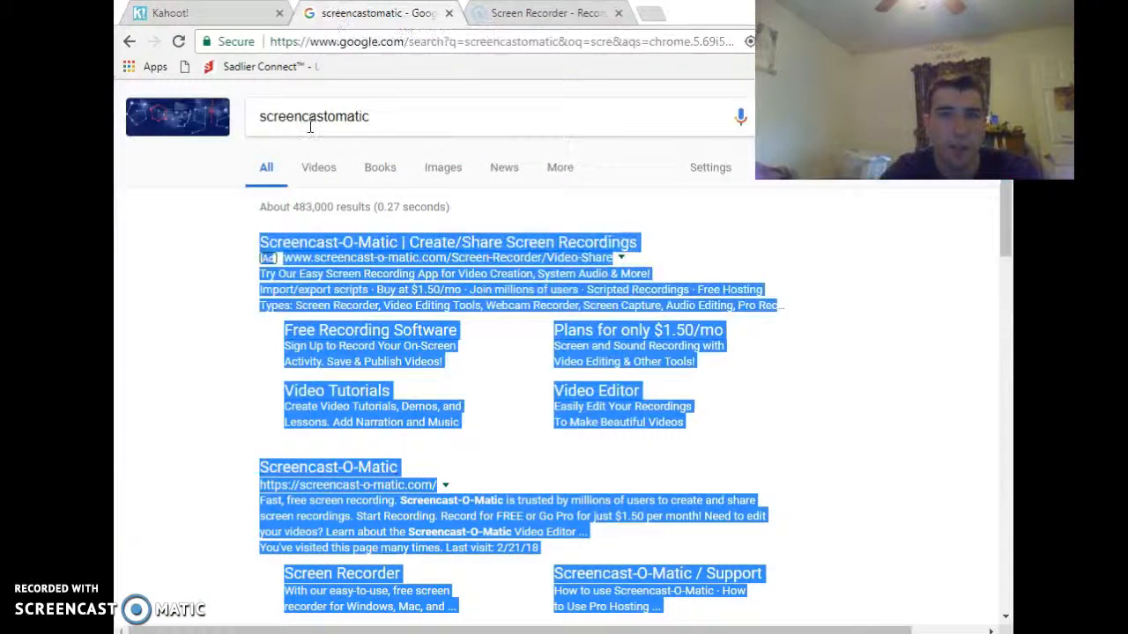
pyautogui.doubleClick(361, 116)
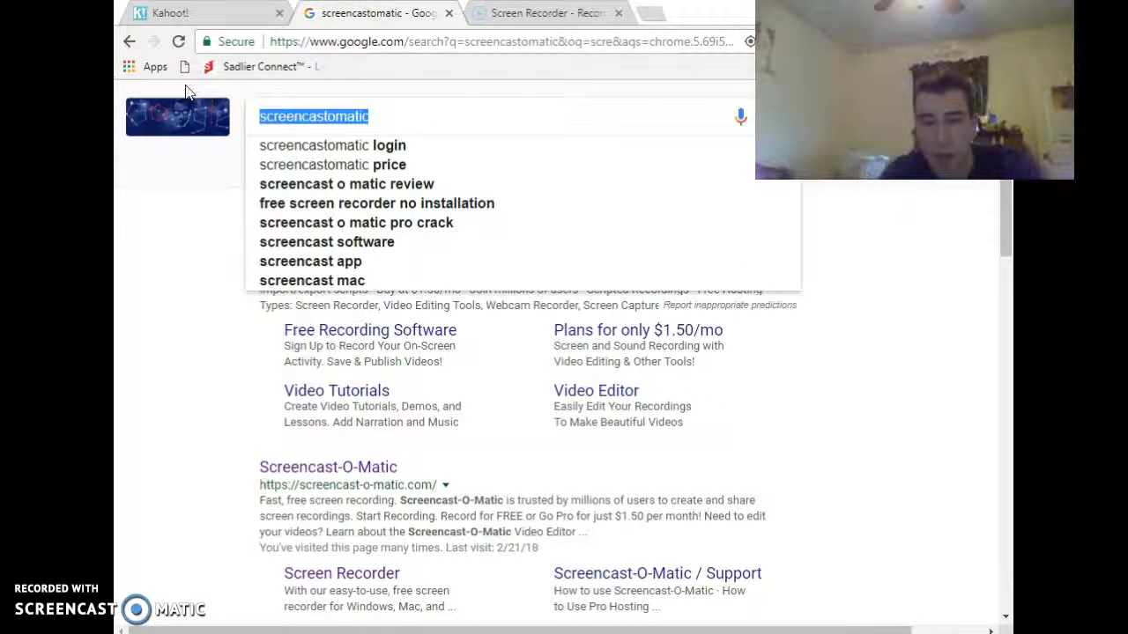
pyautogui.write('goog')
pyautogui.press('Return')
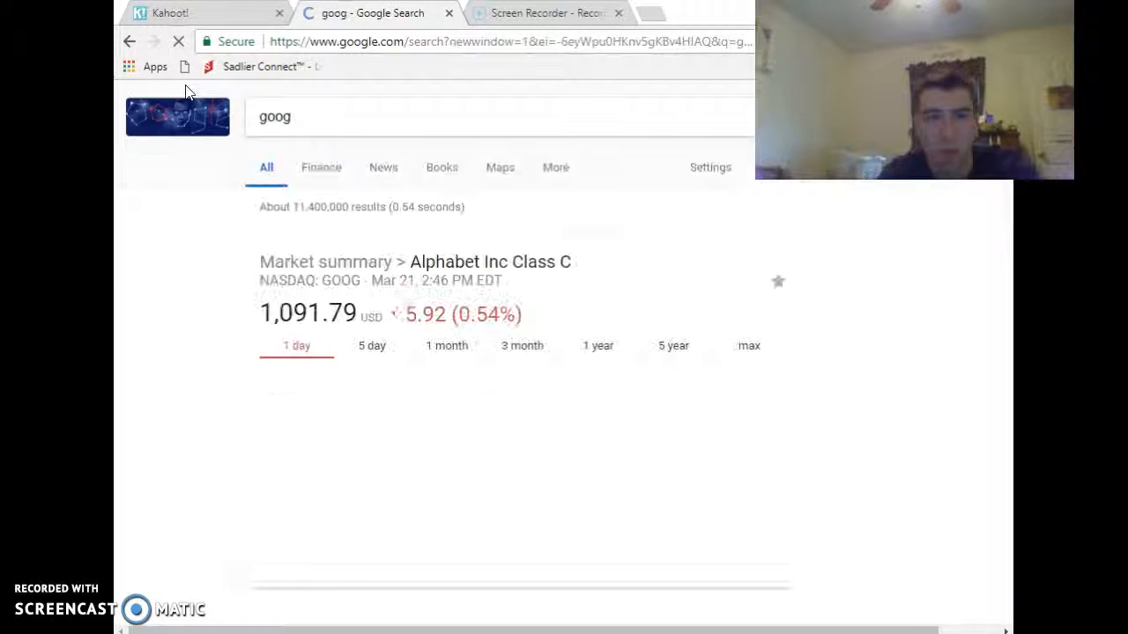
pyautogui.click(293, 116)
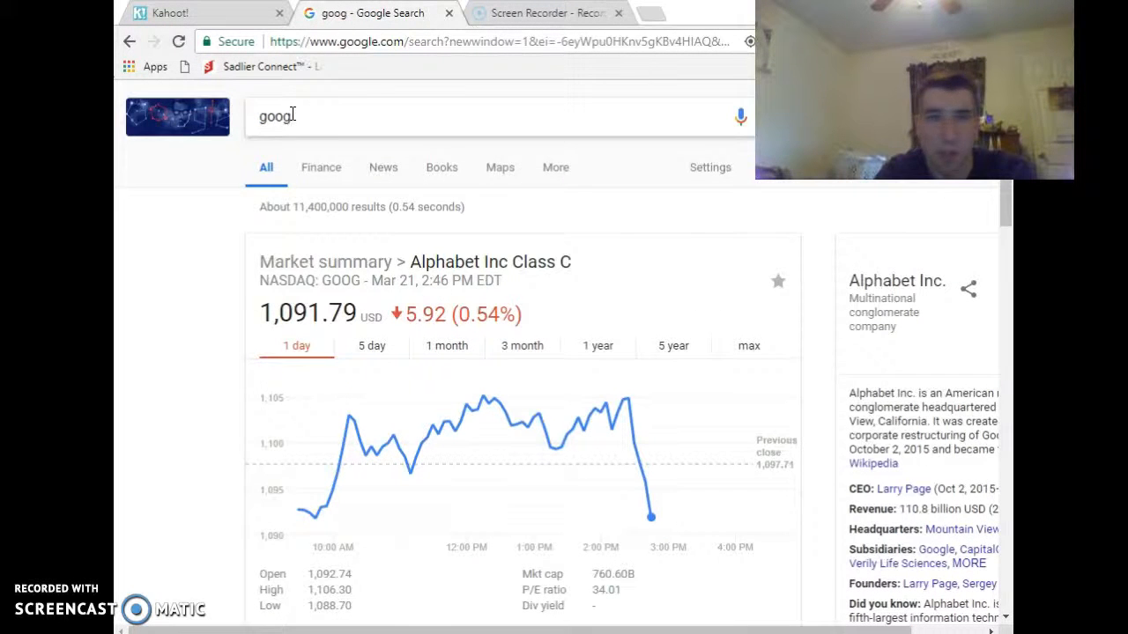
pyautogui.write('le')
pyautogui.press('Return')
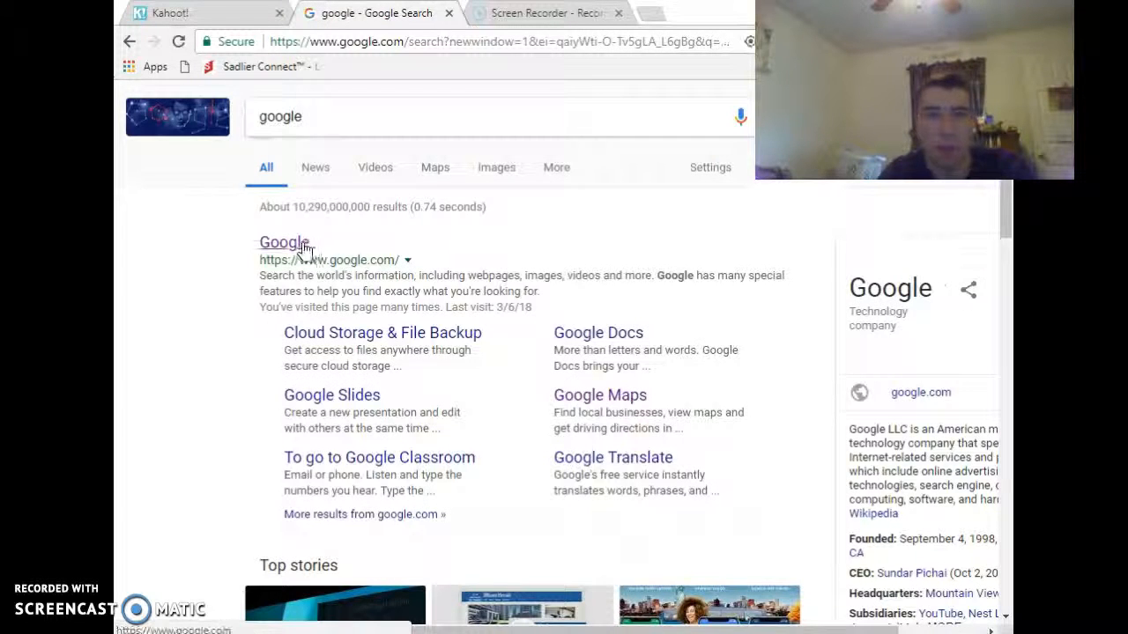
pyautogui.click(302, 243)
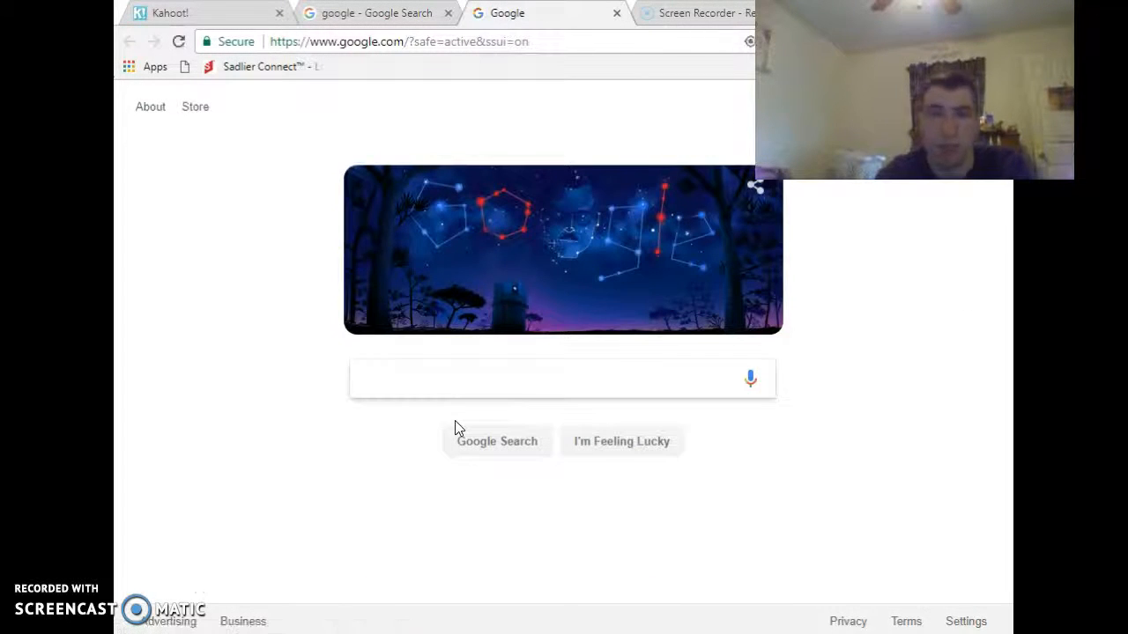
# - Search Google Images for "blue" and copy the 1000 × 1000 Formica Navy Blue picture to the clipboard
pyautogui.write('blue\\')
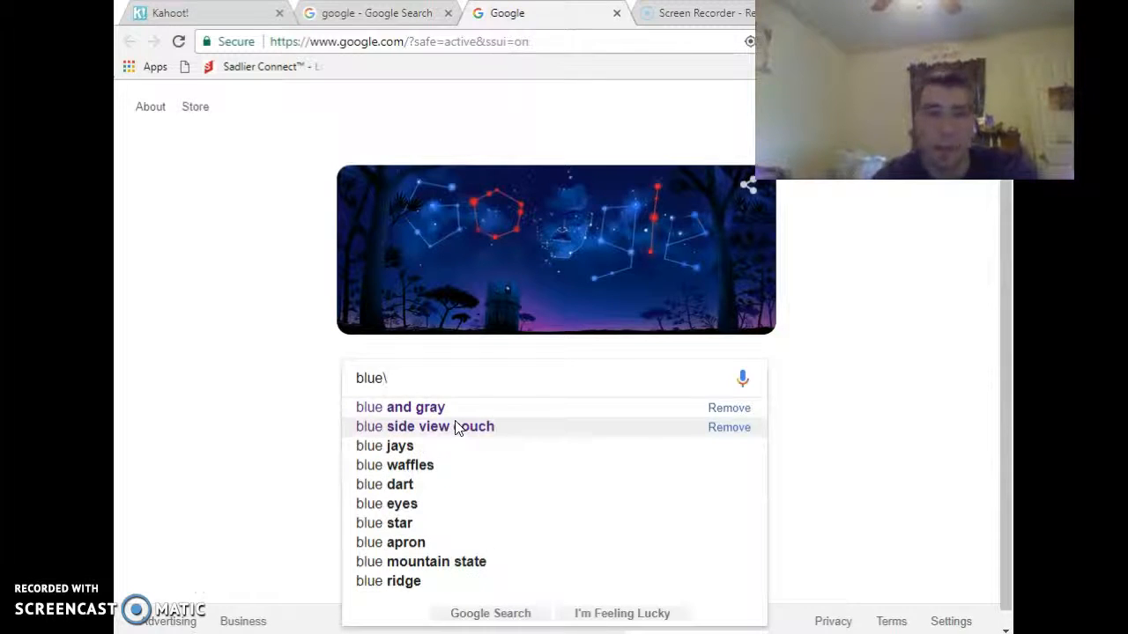
pyautogui.press('BackSpace')
pyautogui.press('Return')
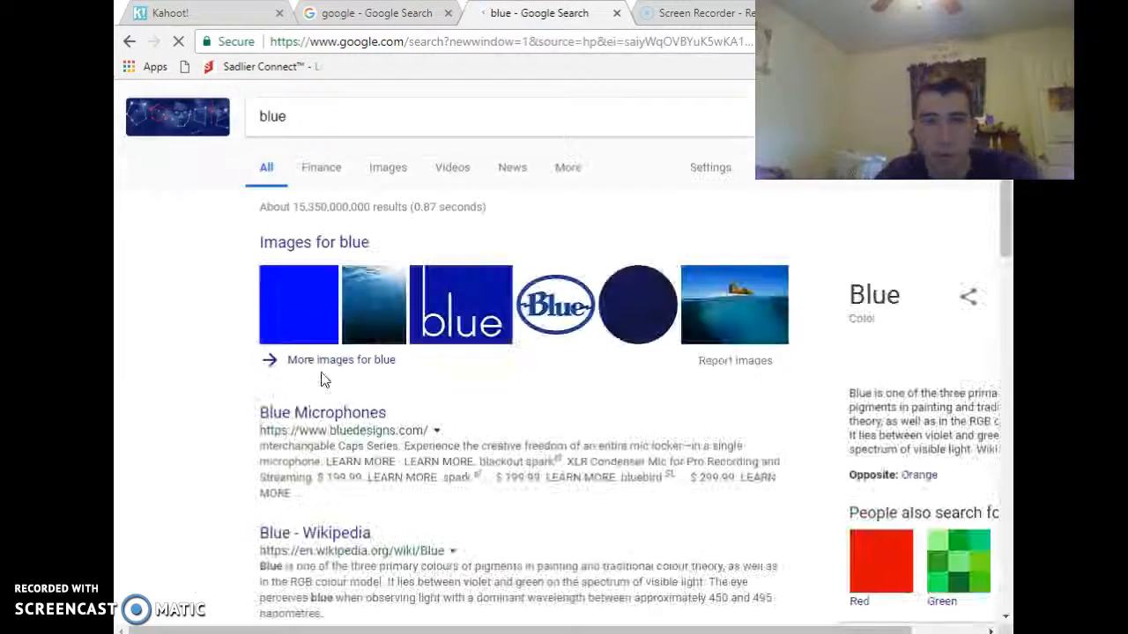
pyautogui.click(386, 167)
pyautogui.click(616, 327)
pyautogui.rightClick(275, 385)
pyautogui.click(346, 205)
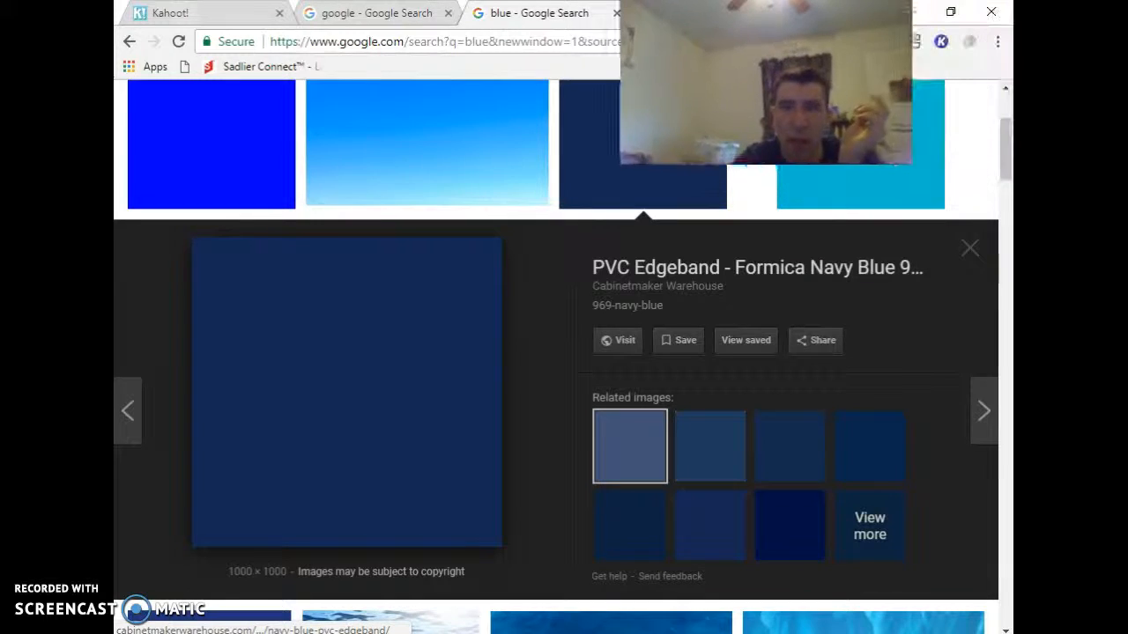
# - Minimize the browser and Photoshop windows, shift the Paint shortcut down the desktop and launch Paint
pyautogui.click(911, 12)
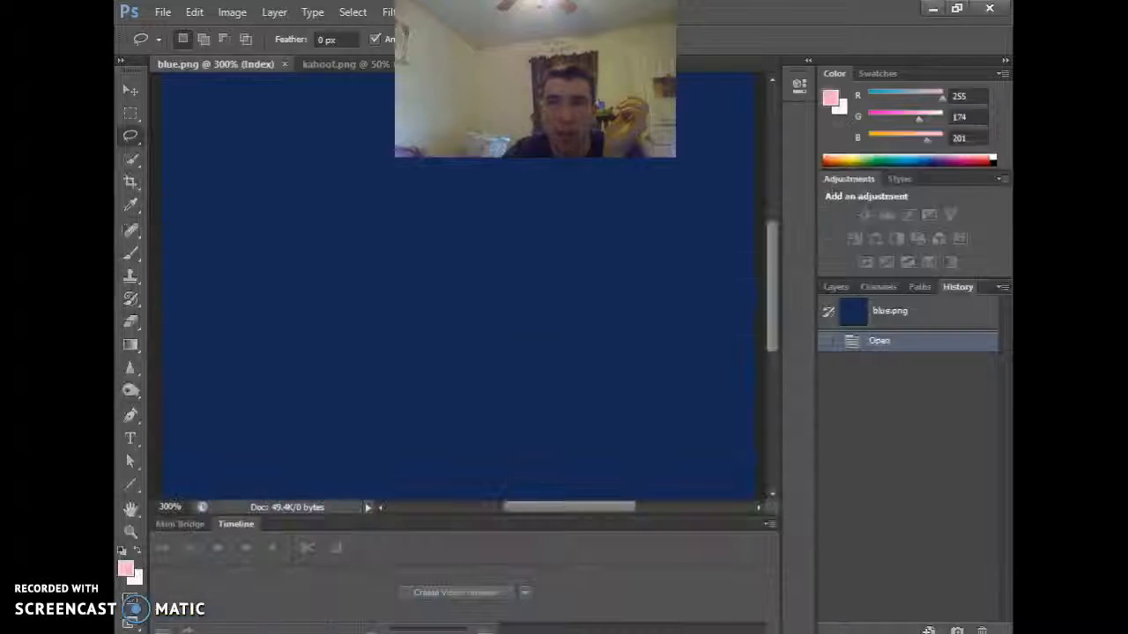
pyautogui.click(932, 8)
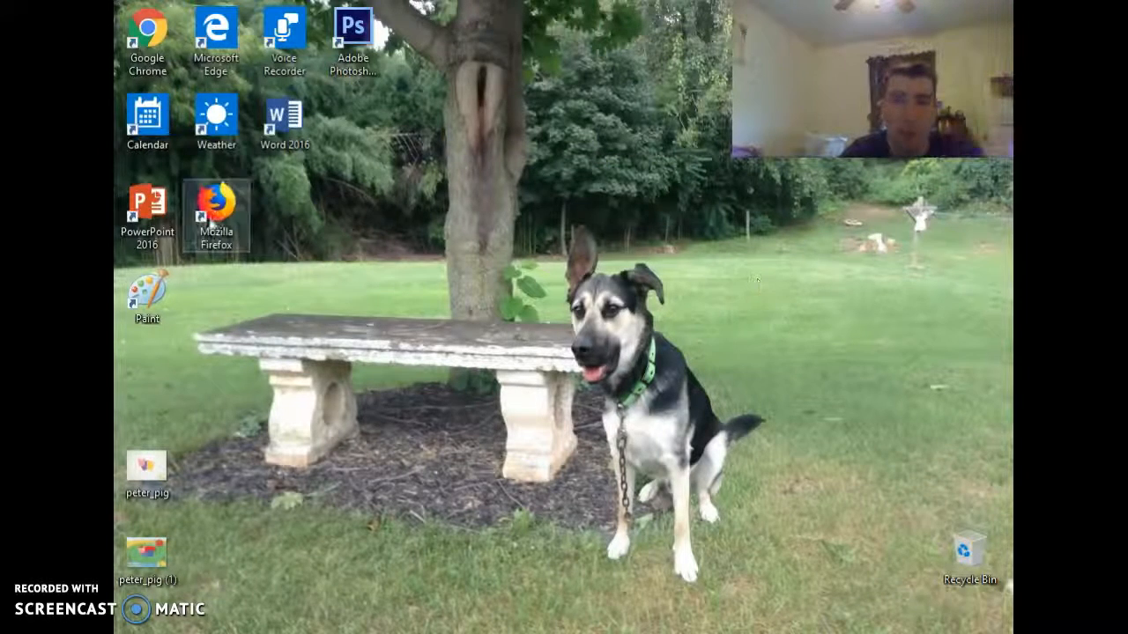
pyautogui.moveTo(155, 309); pyautogui.dragTo(155, 388)
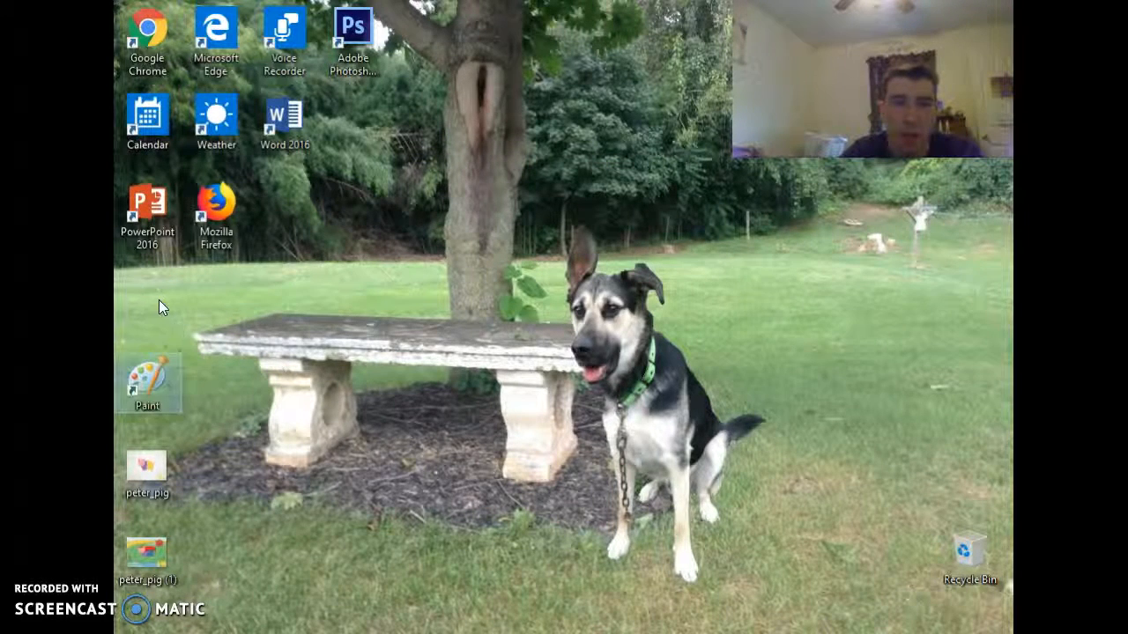
pyautogui.doubleClick(146, 379)
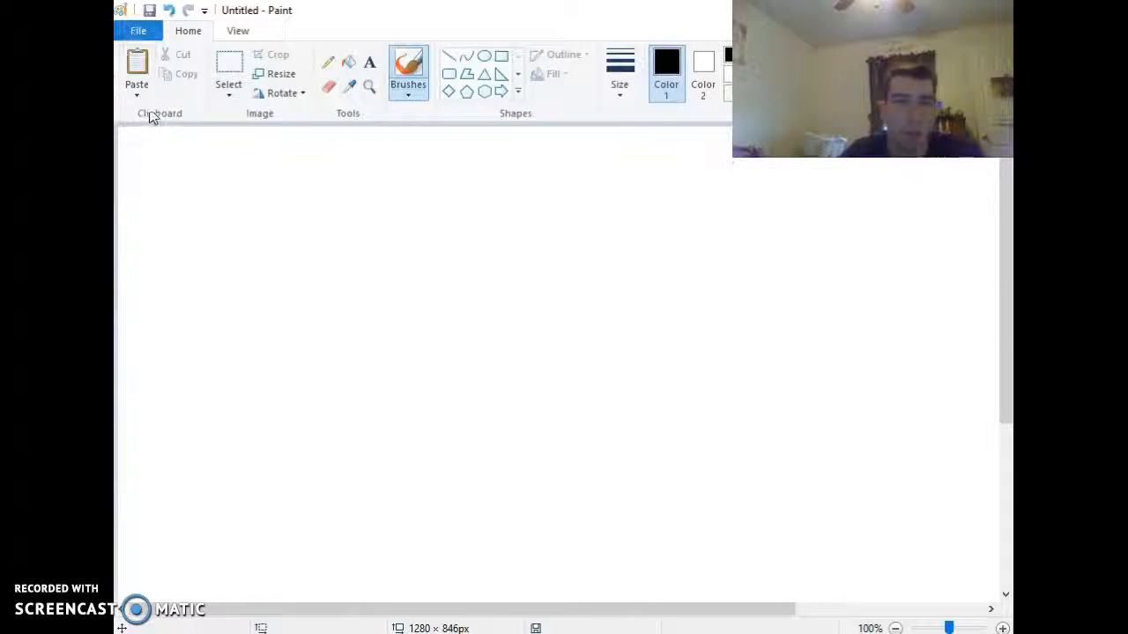
# - Paste the copied navy blue image onto the Paint canvas and select an area of about 1122 × 962 px over it
pyautogui.click(136, 93)
pyautogui.click(159, 113)
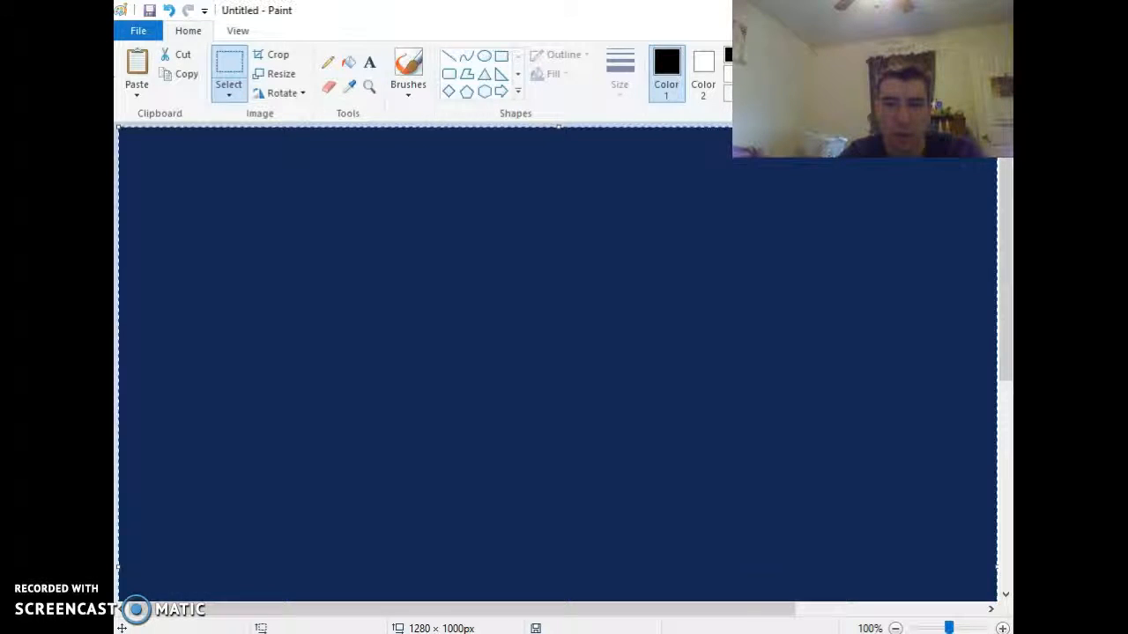
pyautogui.click(894, 628)
pyautogui.click(894, 628)
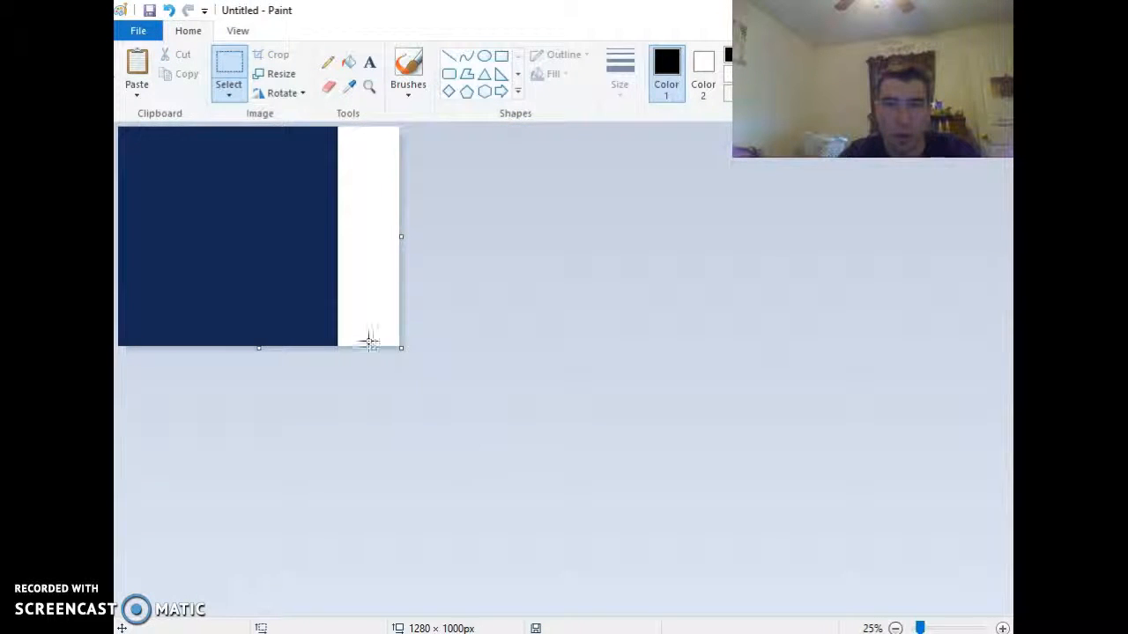
pyautogui.moveTo(363, 335); pyautogui.dragTo(118, 127)
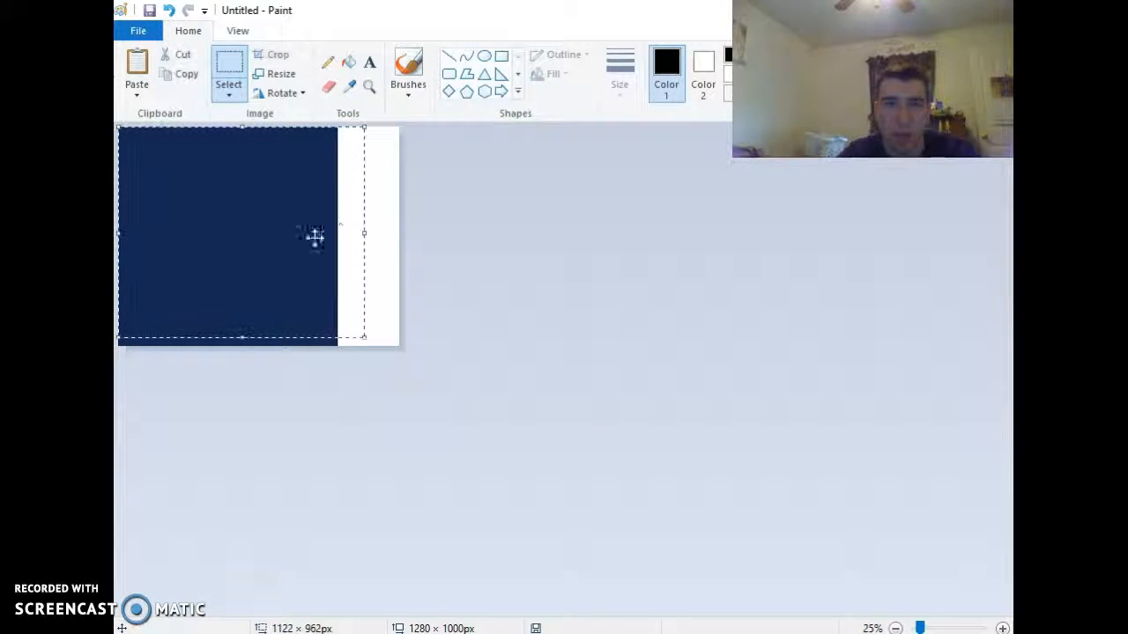
# - Stretch the selected blue area to about 2232 × 1088 px so it covers the whole canvas, and deselect it
pyautogui.moveTo(245, 335); pyautogui.dragTo(242, 364)
pyautogui.moveTo(364, 244); pyautogui.dragTo(607, 246)
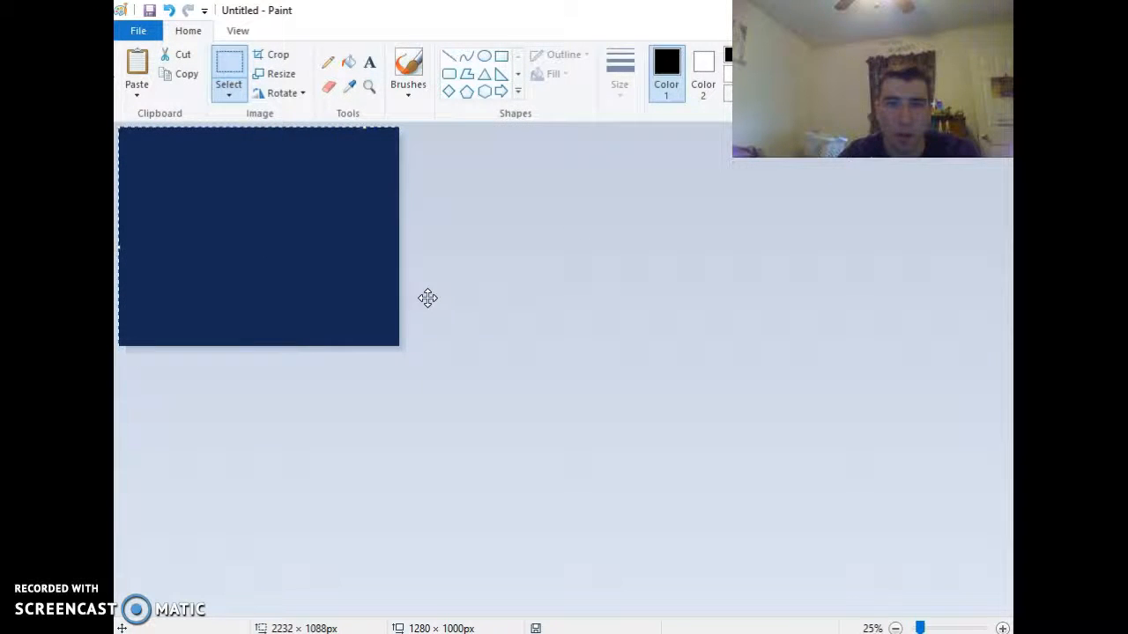
pyautogui.click(462, 415)
# - Enlarge the canvas to about 2484 × 1300 px and stretch a selected blue area to about 3060 × 1404 px to fill it
pyautogui.moveTo(398, 346); pyautogui.dragTo(665, 413)
pyautogui.moveTo(442, 324); pyautogui.dragTo(118, 127)
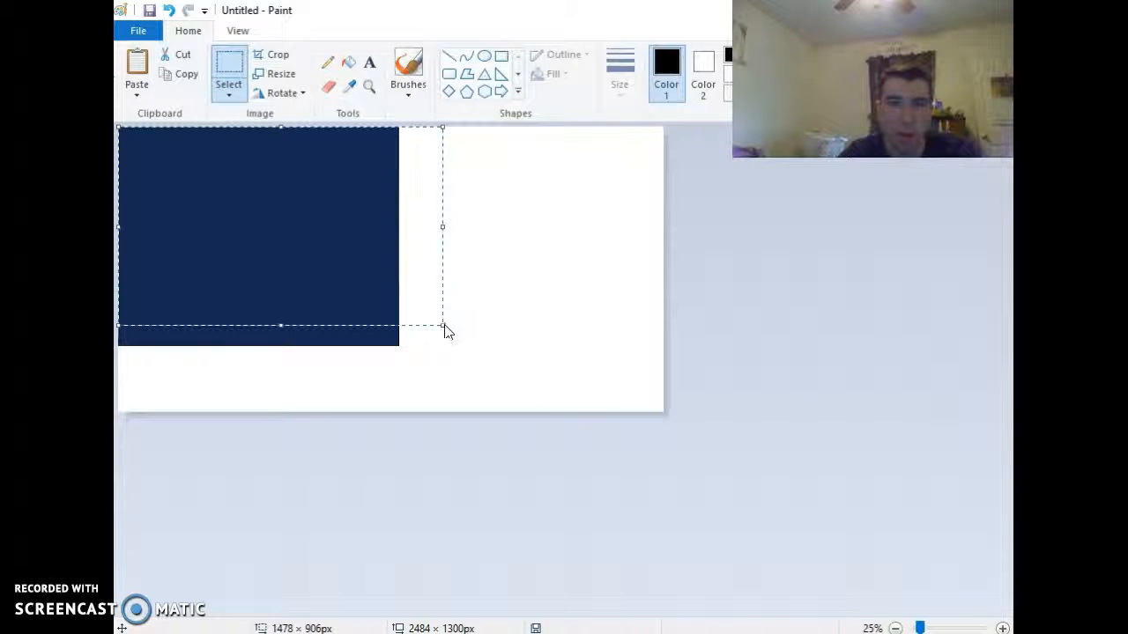
pyautogui.moveTo(443, 327); pyautogui.dragTo(790, 434)
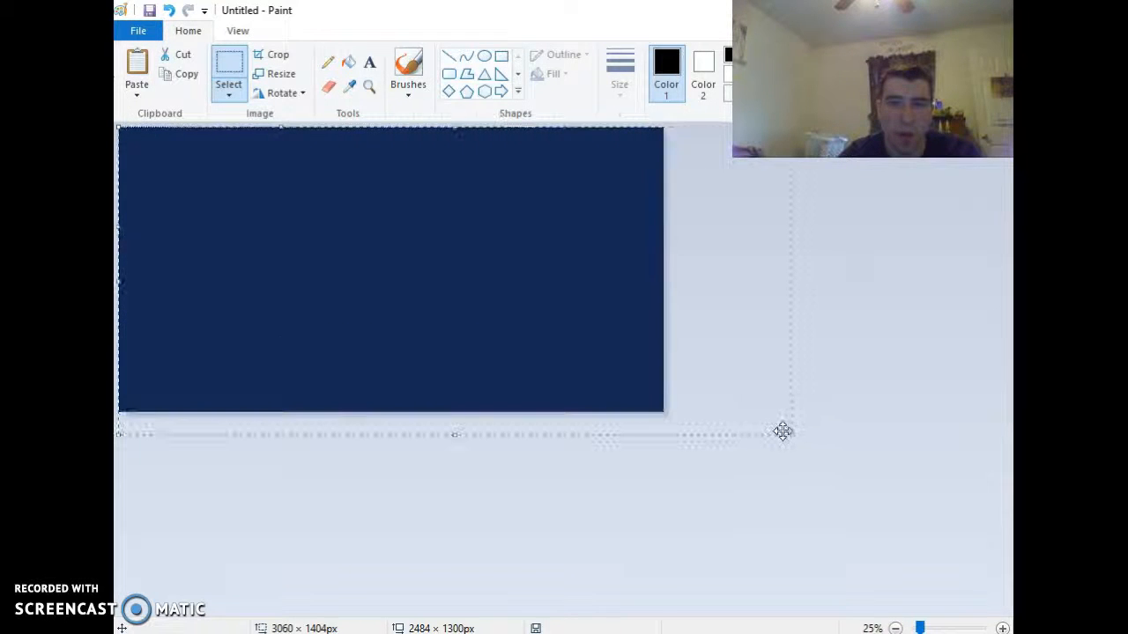
pyautogui.click(888, 407)
# - Save the picture as PNG under the name "blue" in the Pictures folder, replacing the existing file
pyautogui.click(138, 30)
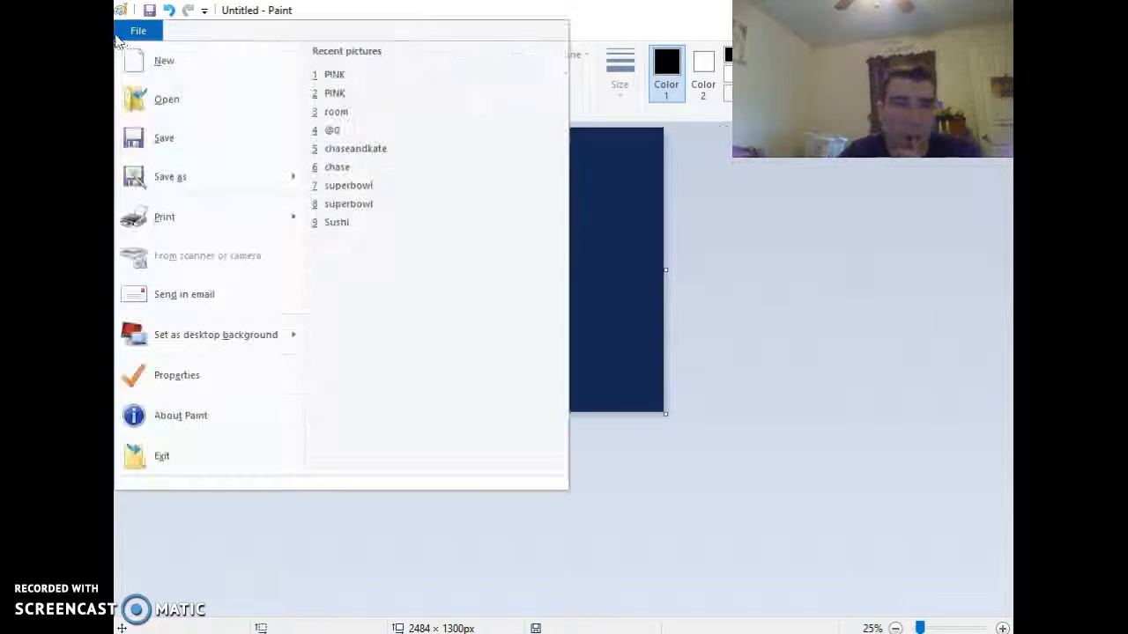
pyautogui.press('Escape')
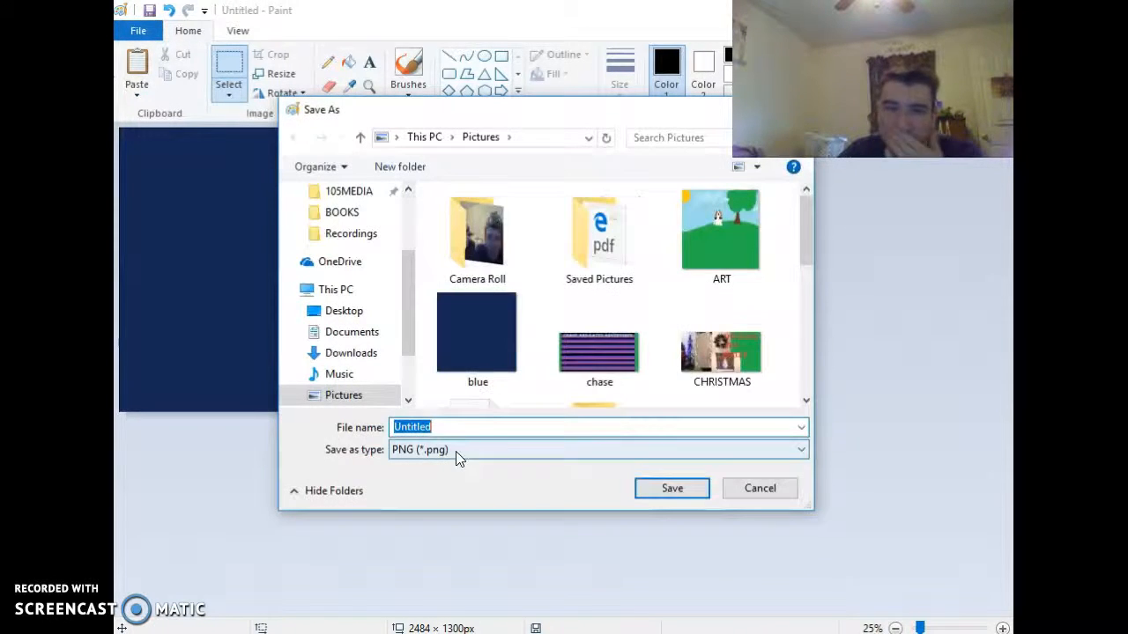
pyautogui.write('blue')
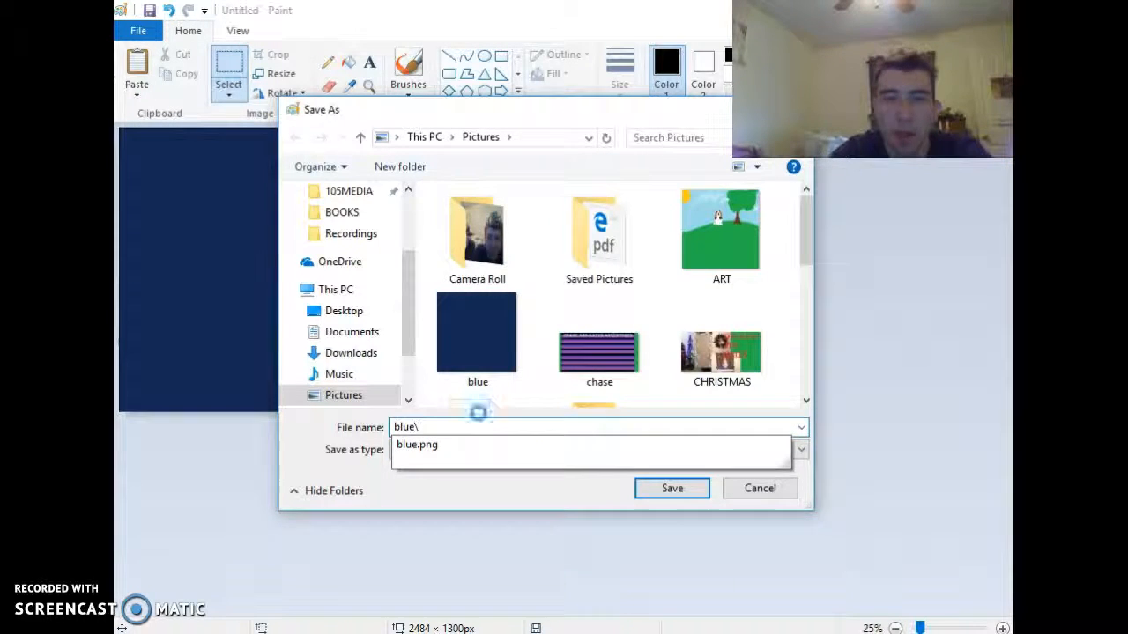
pyautogui.write('\\')
pyautogui.press('Return')
pyautogui.click(656, 334)
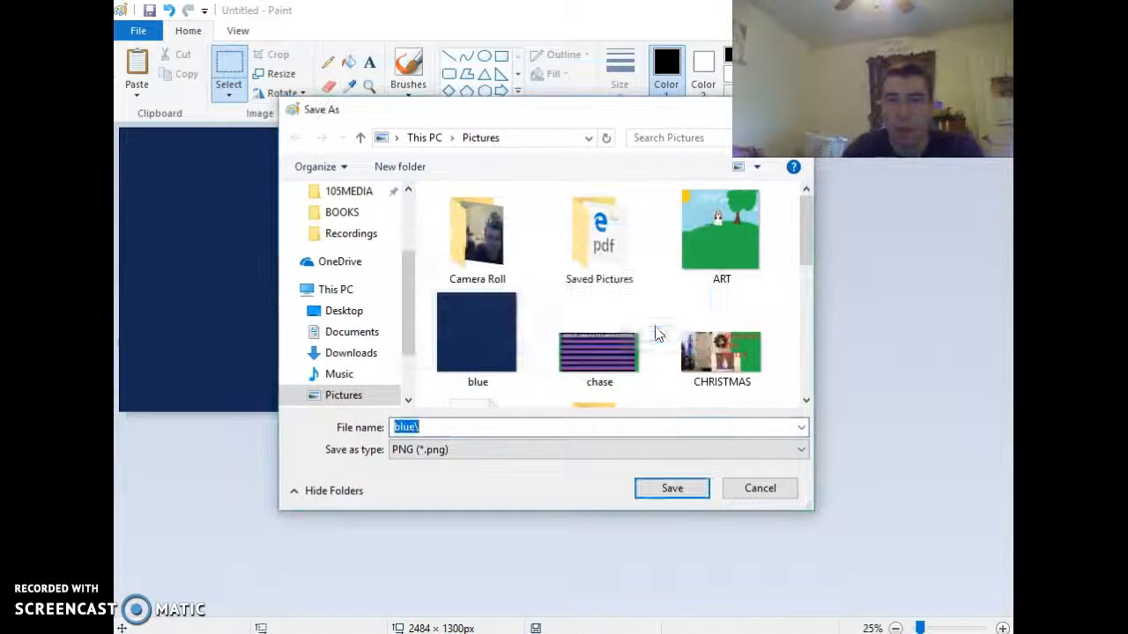
pyautogui.press('BackSpace')
pyautogui.press('Return')
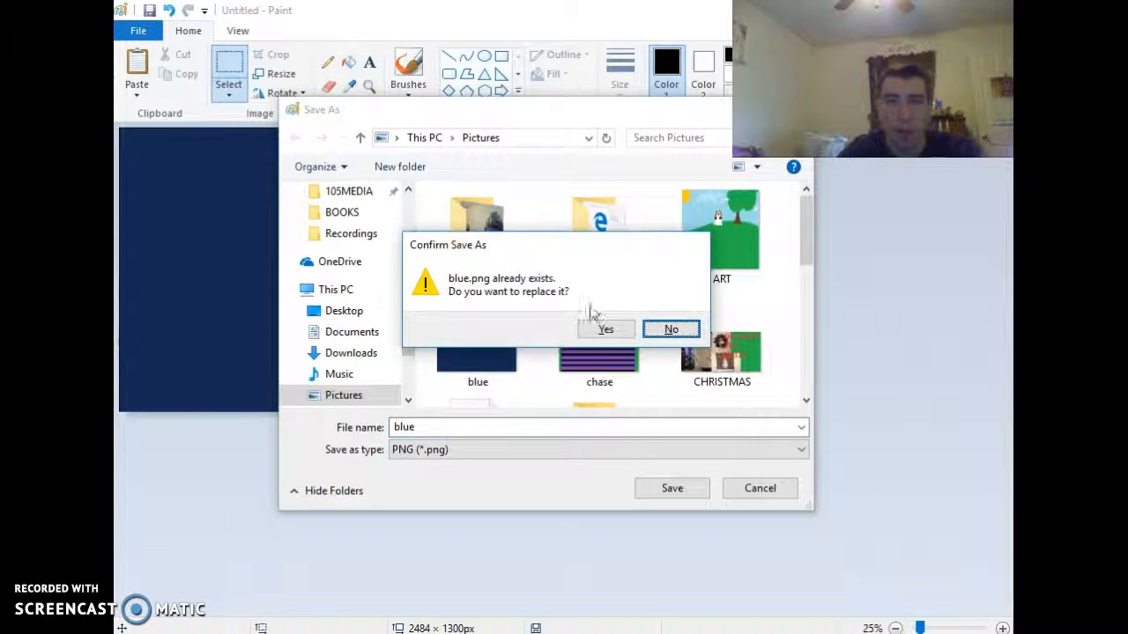
pyautogui.click(594, 329)
# - Switch to Photoshop, replace the open blue.png with the new version from Pictures and bring google.jpg to the front
pyautogui.hotkey('alt', 'Tab')
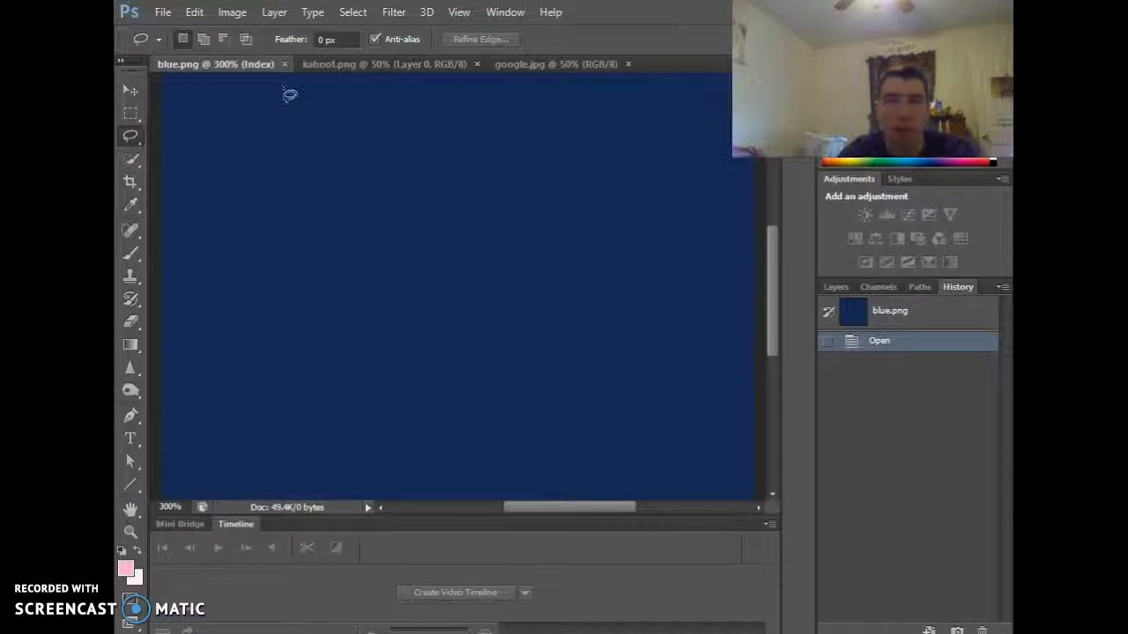
pyautogui.click(284, 64)
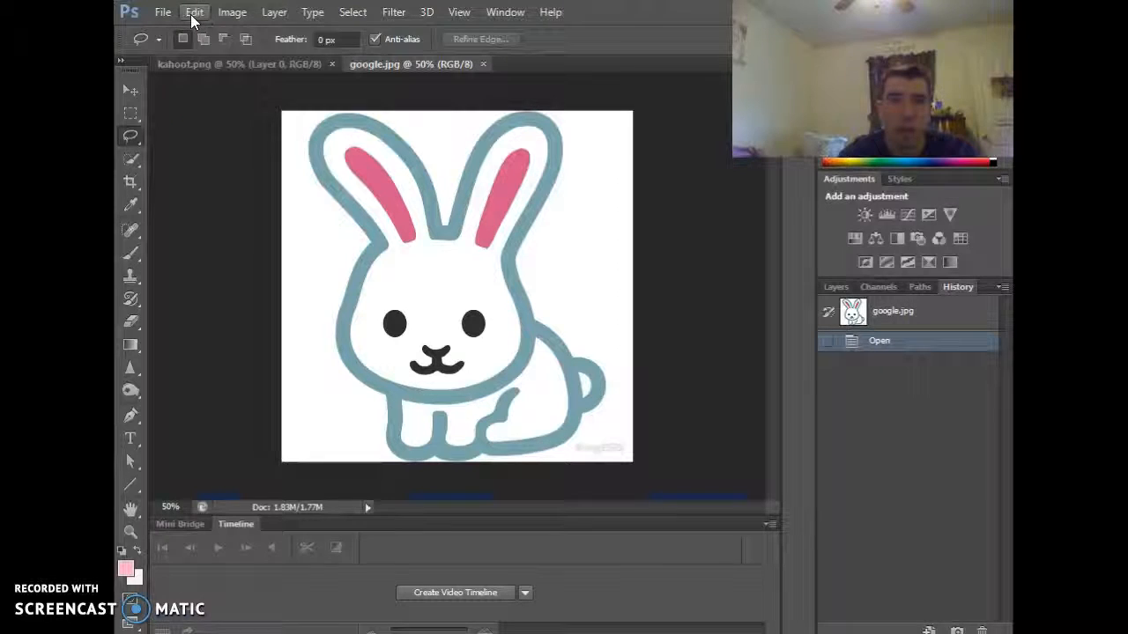
pyautogui.click(163, 12)
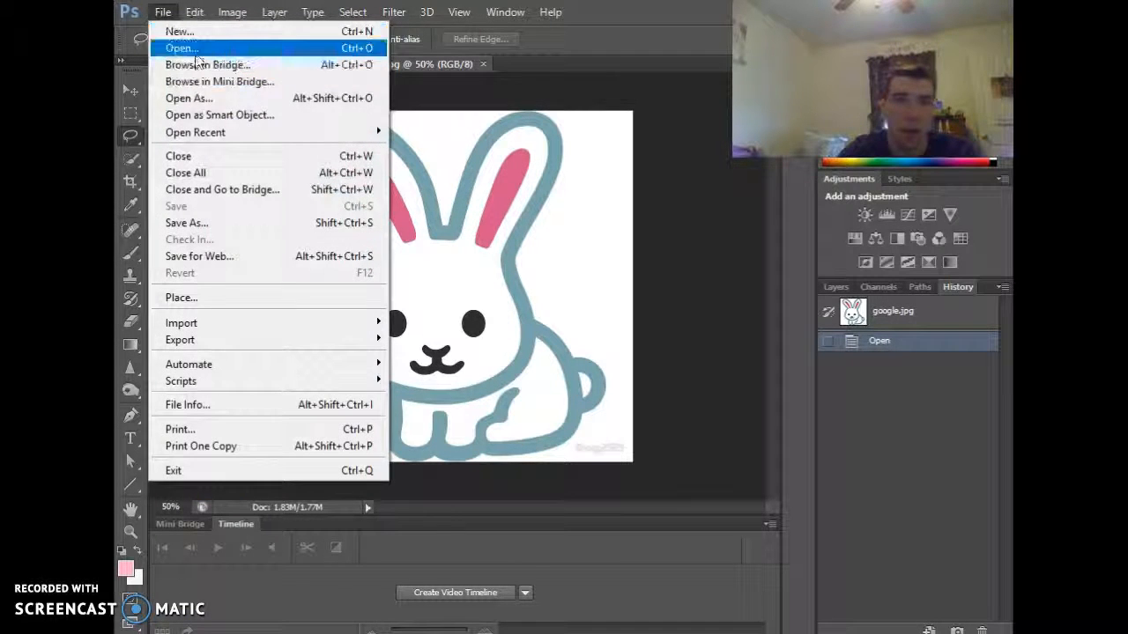
pyautogui.click(181, 48)
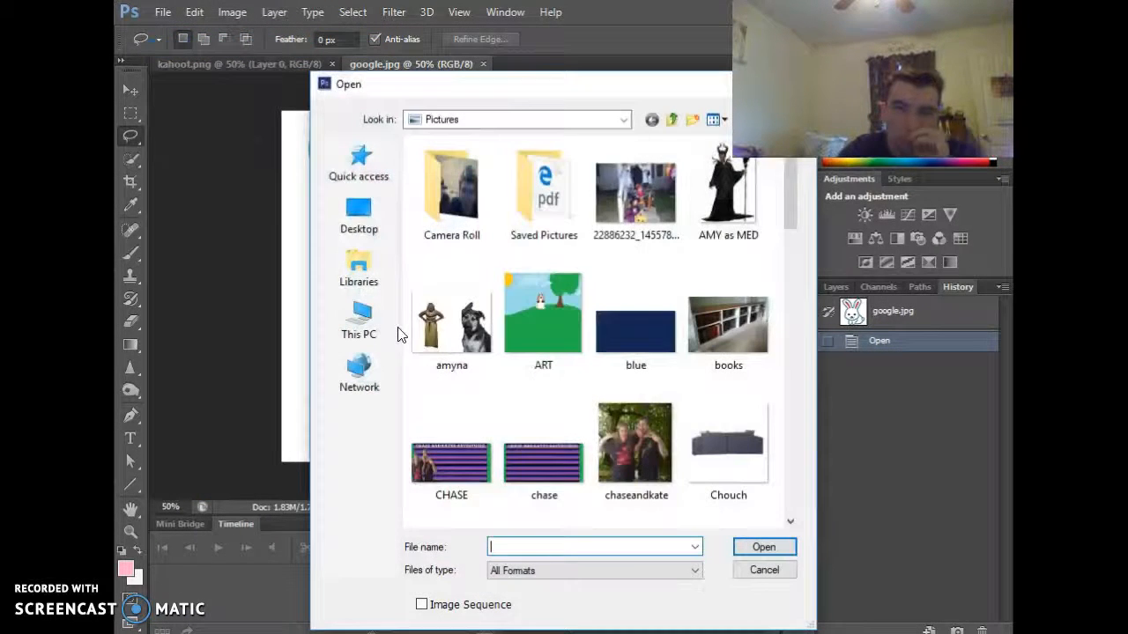
pyautogui.doubleClick(616, 329)
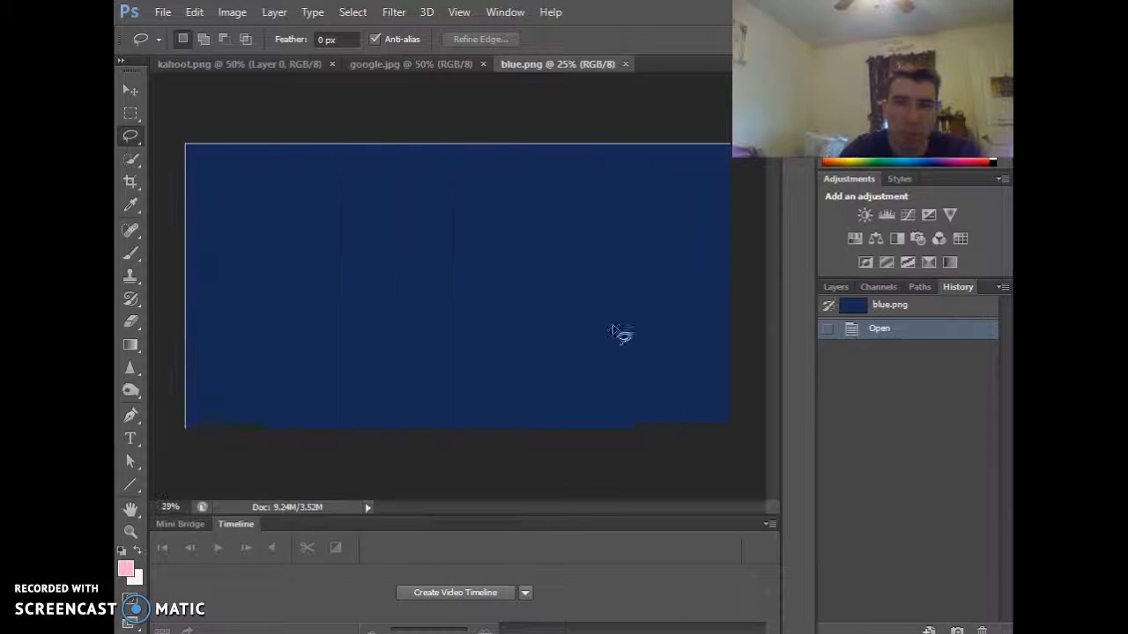
pyautogui.click(400, 64)
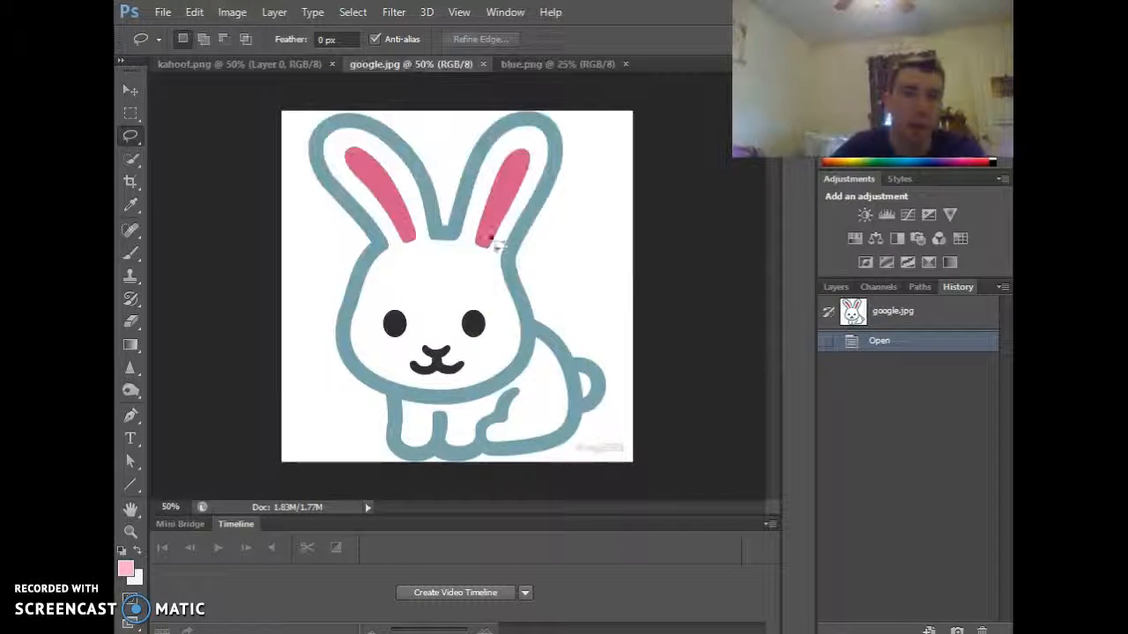
# - Try to select the rabbit's blue-grey outline with the Quick Selection tool, starting along the left ear and head
pyautogui.click(131, 159)
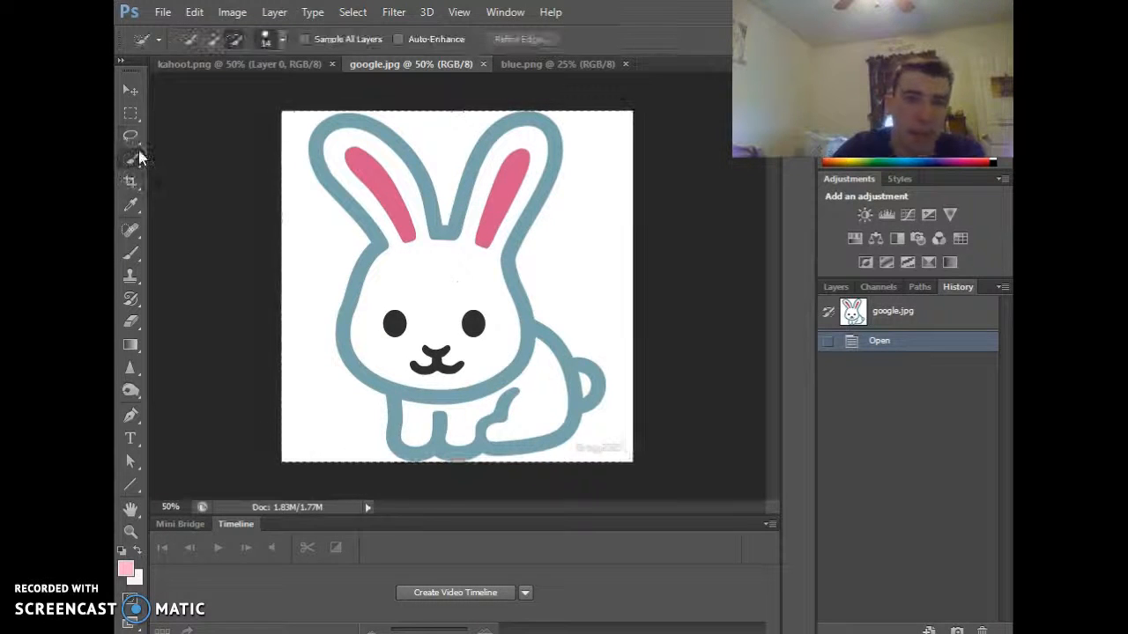
pyautogui.moveTo(358, 193); pyautogui.dragTo(356, 205)
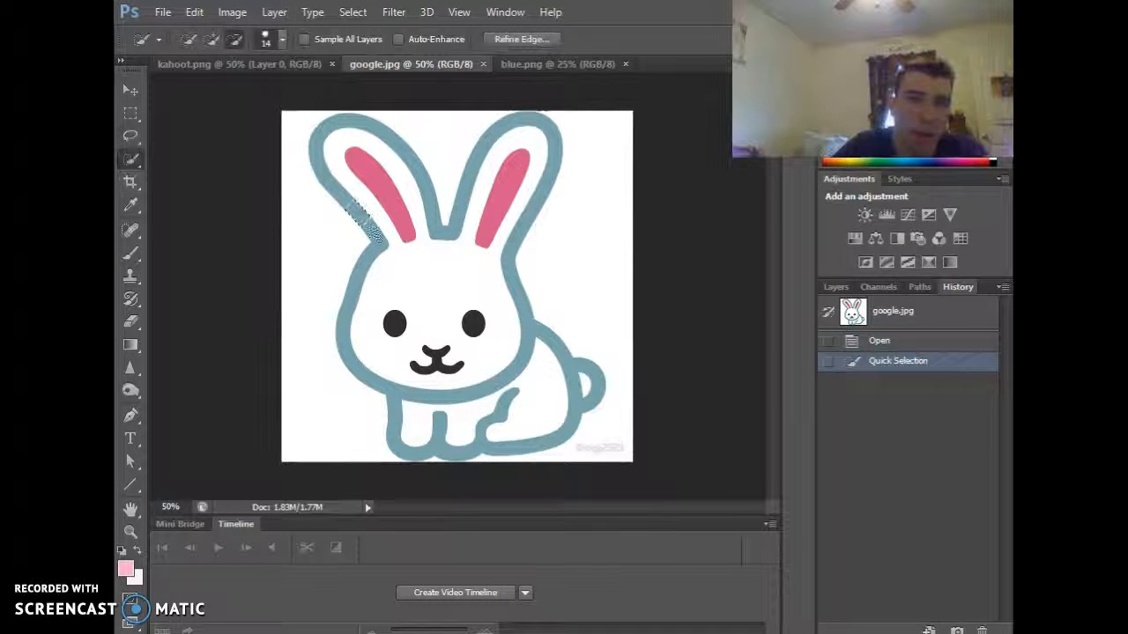
pyautogui.click(377, 238)
pyautogui.click(365, 263)
pyautogui.click(361, 273)
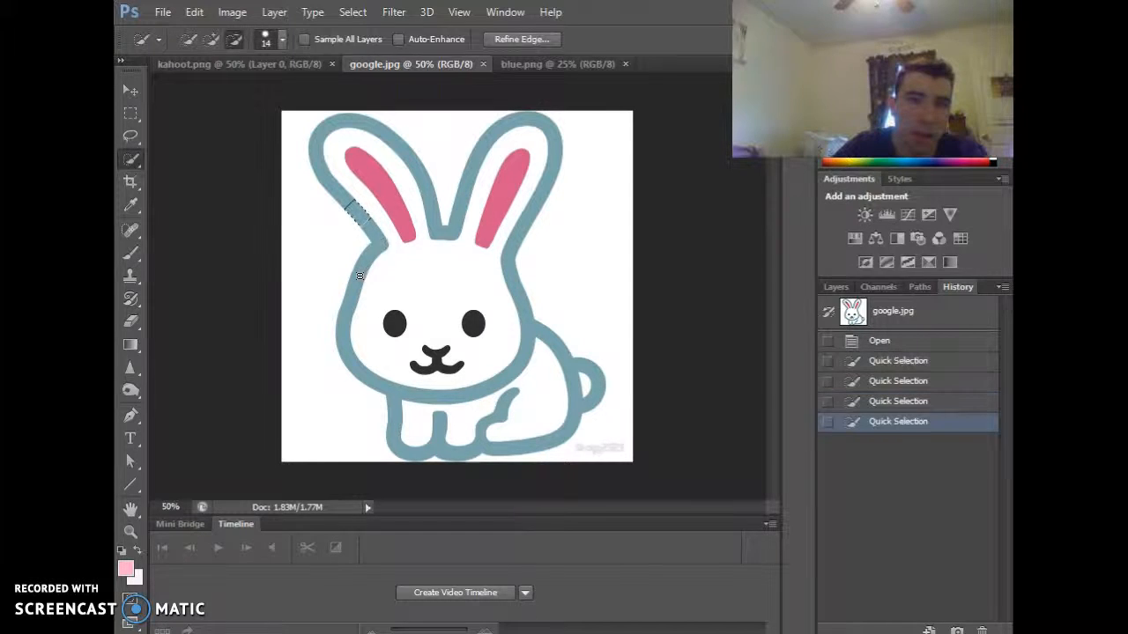
pyautogui.click(355, 285)
pyautogui.click(452, 388)
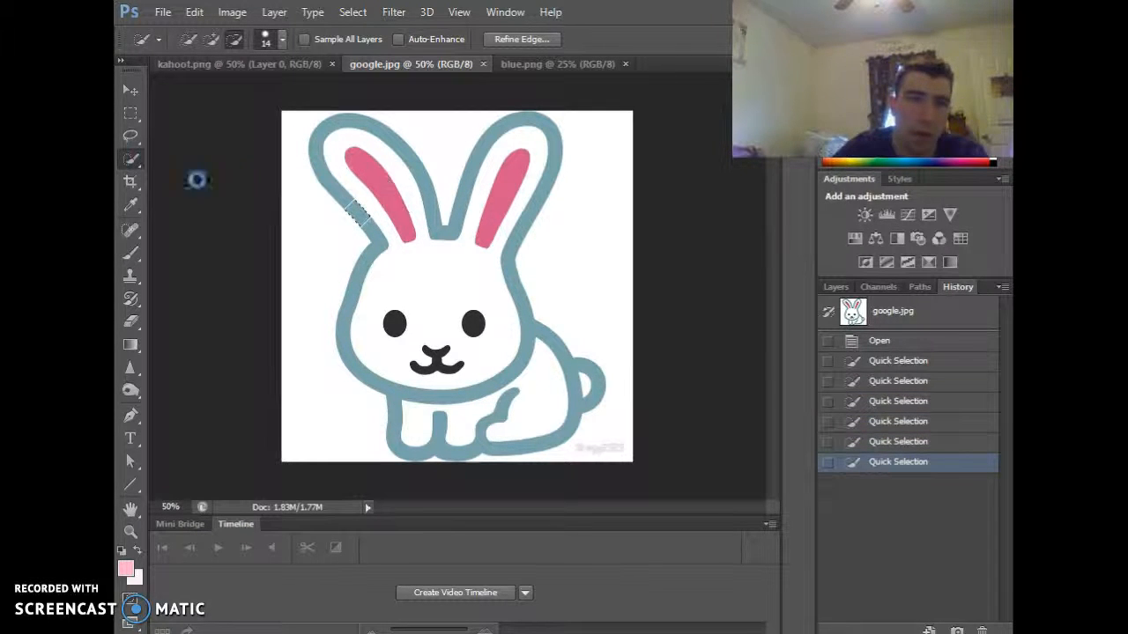
# - Try to trace the whole rabbit freehand with the Lasso tool, adding the missed tip of its left ear
pyautogui.click(131, 138)
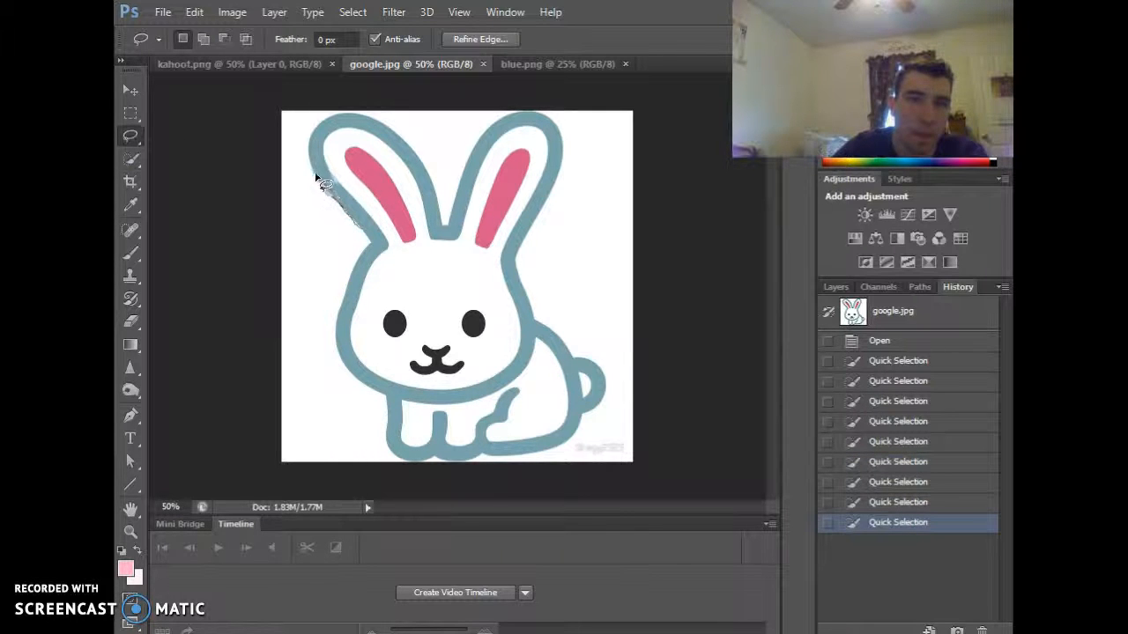
pyautogui.moveTo(346, 121); pyautogui.dragTo(404, 142)
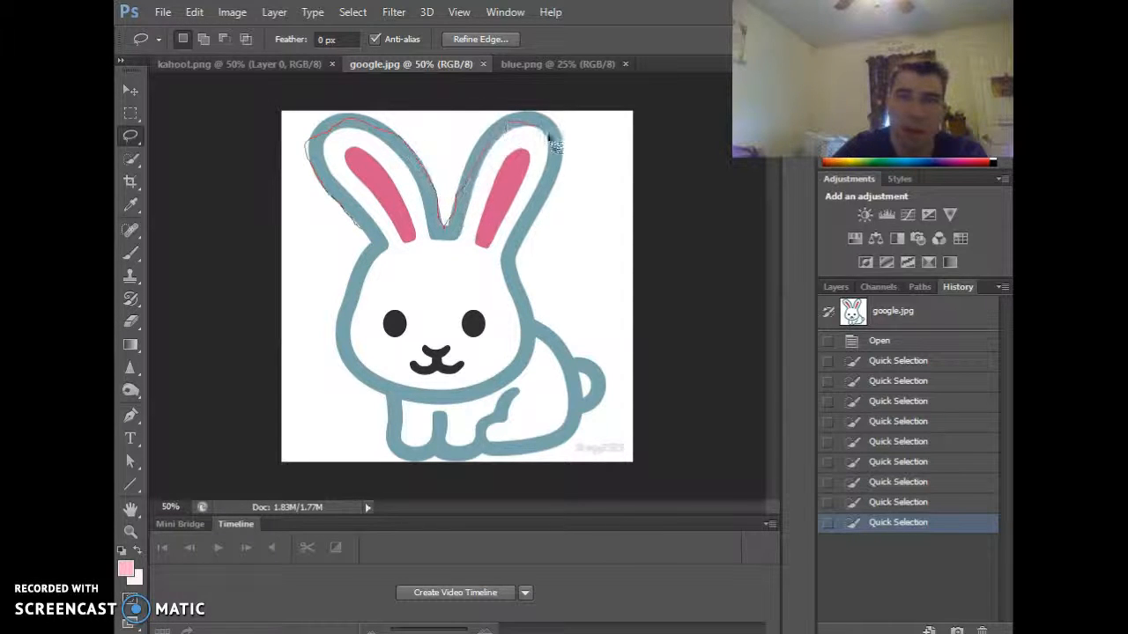
pyautogui.moveTo(543, 196); pyautogui.dragTo(525, 243)
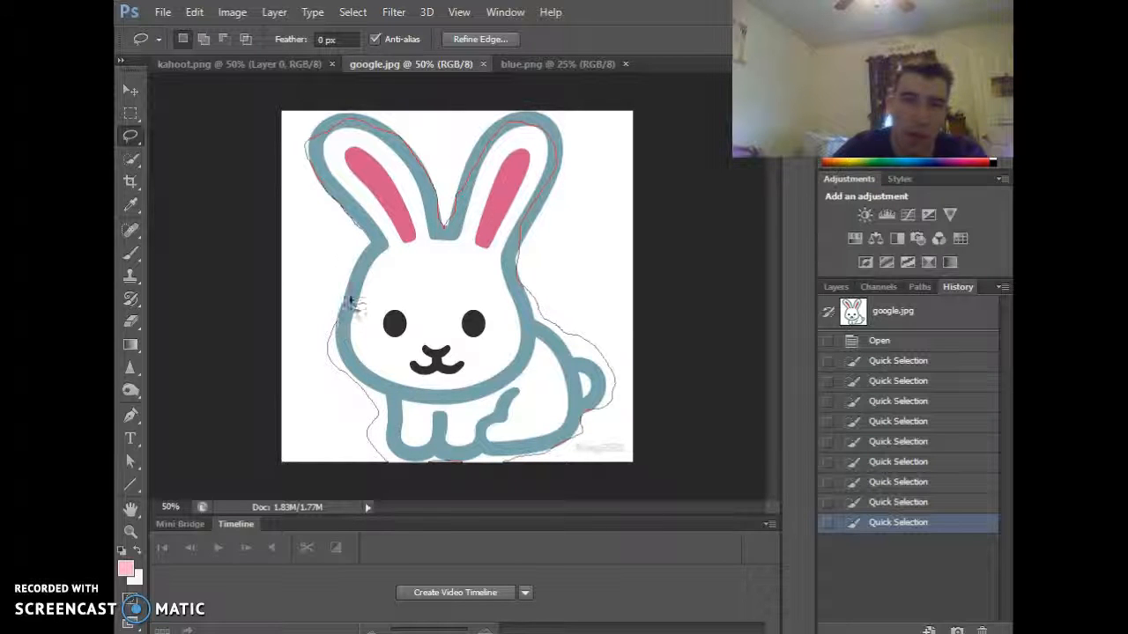
pyautogui.moveTo(345, 218); pyautogui.dragTo(347, 222)
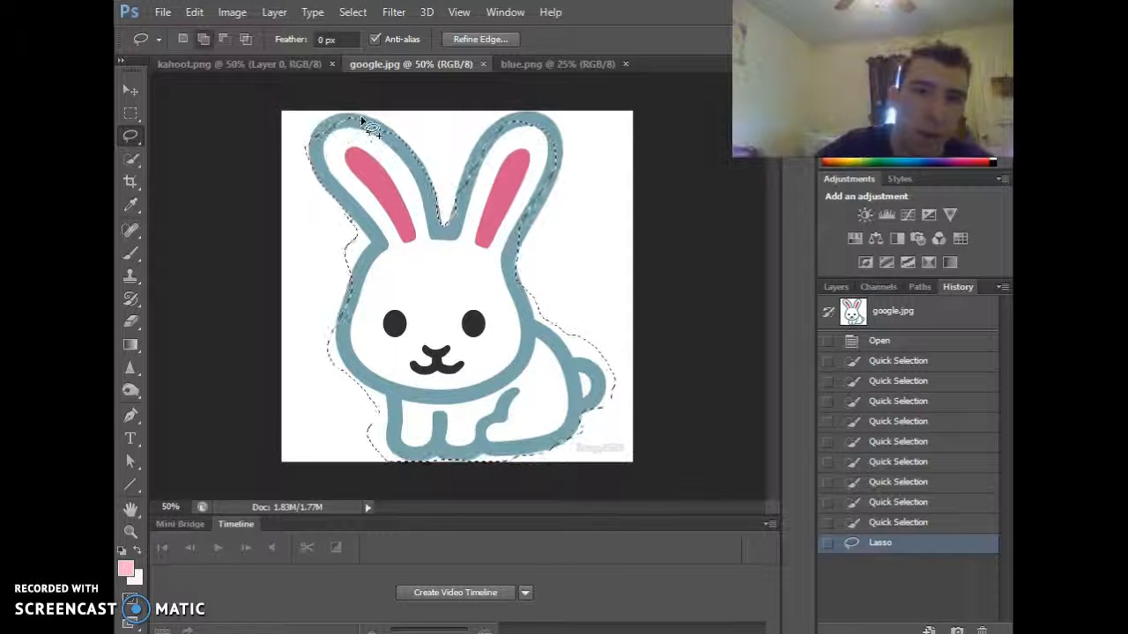
pyautogui.moveTo(298, 131); pyautogui.dragTo(305, 154)
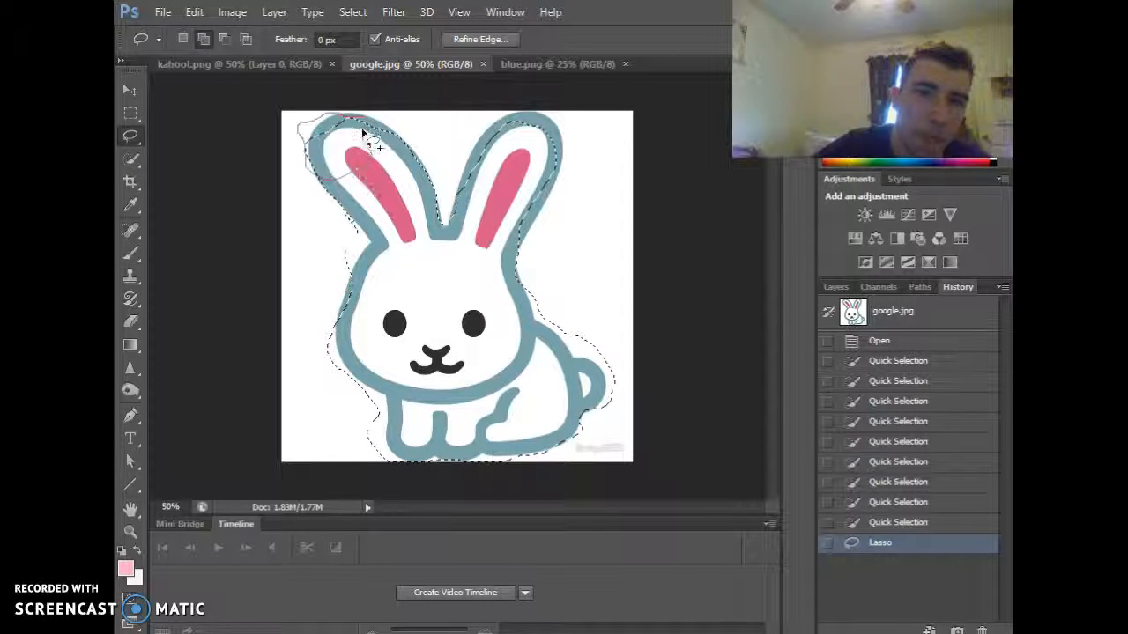
pyautogui.moveTo(363, 132); pyautogui.dragTo(356, 132)
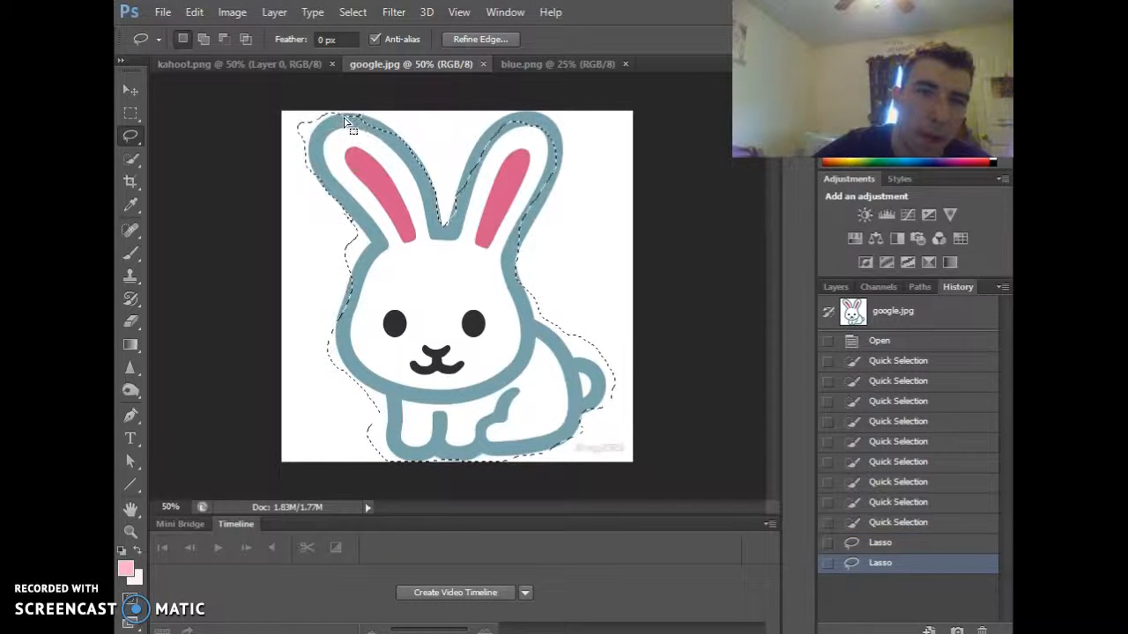
pyautogui.moveTo(379, 130); pyautogui.dragTo(377, 129)
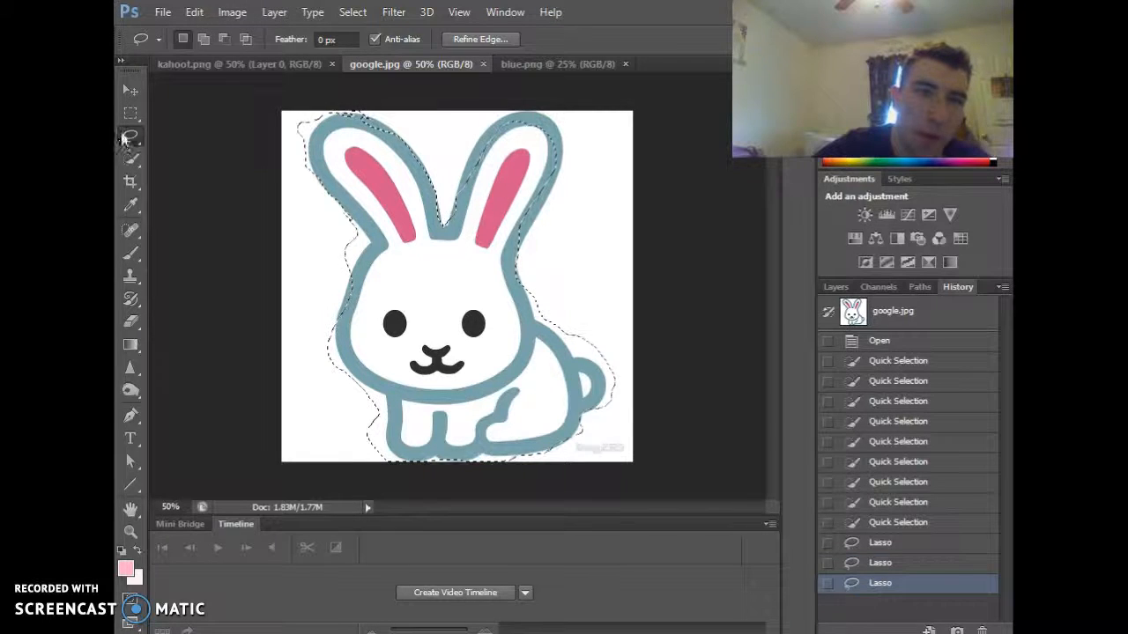
# - Try a Quick Selection stroke on the left ear, and step the history back to the document's opened state
pyautogui.click(130, 158)
pyautogui.moveTo(366, 203); pyautogui.dragTo(327, 183)
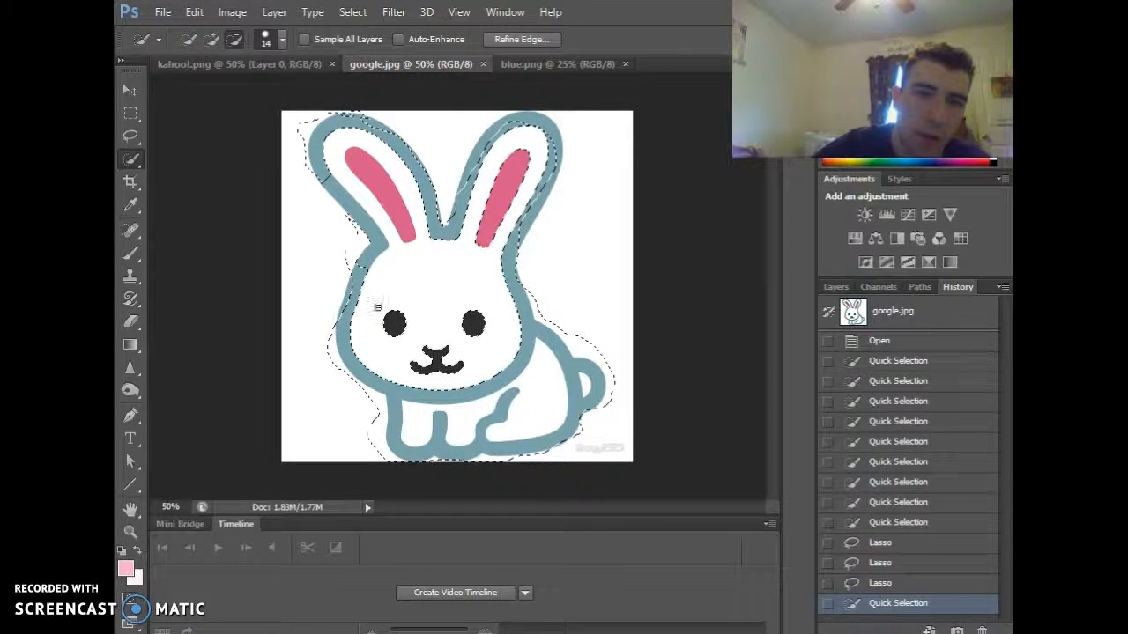
pyautogui.click(881, 358)
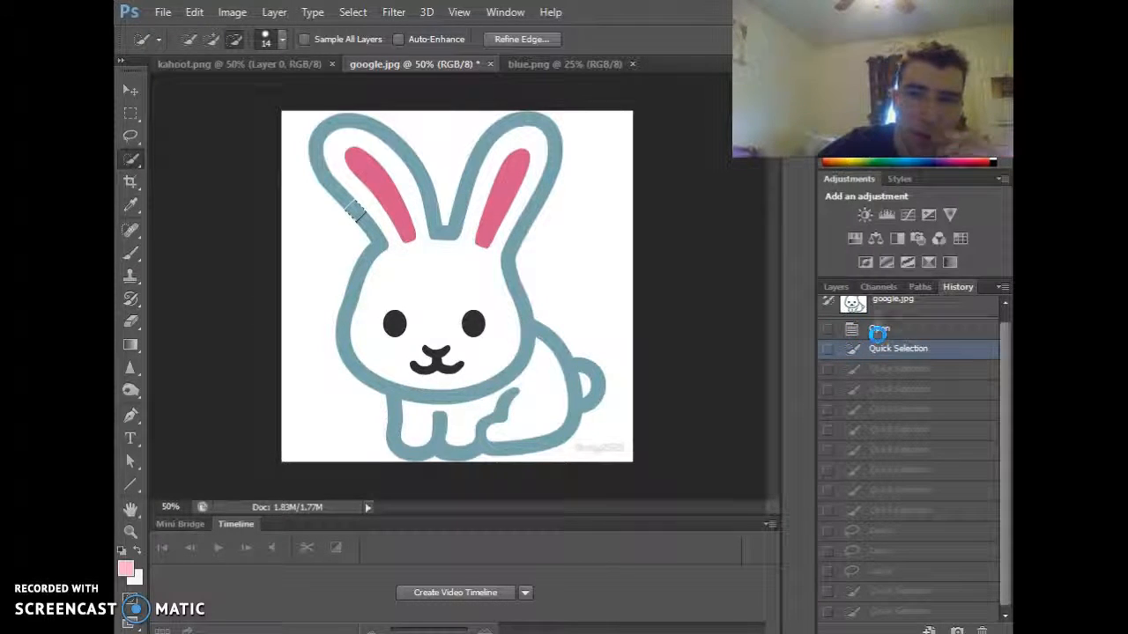
pyautogui.hotkey('ctrl', 'alt', 'z')
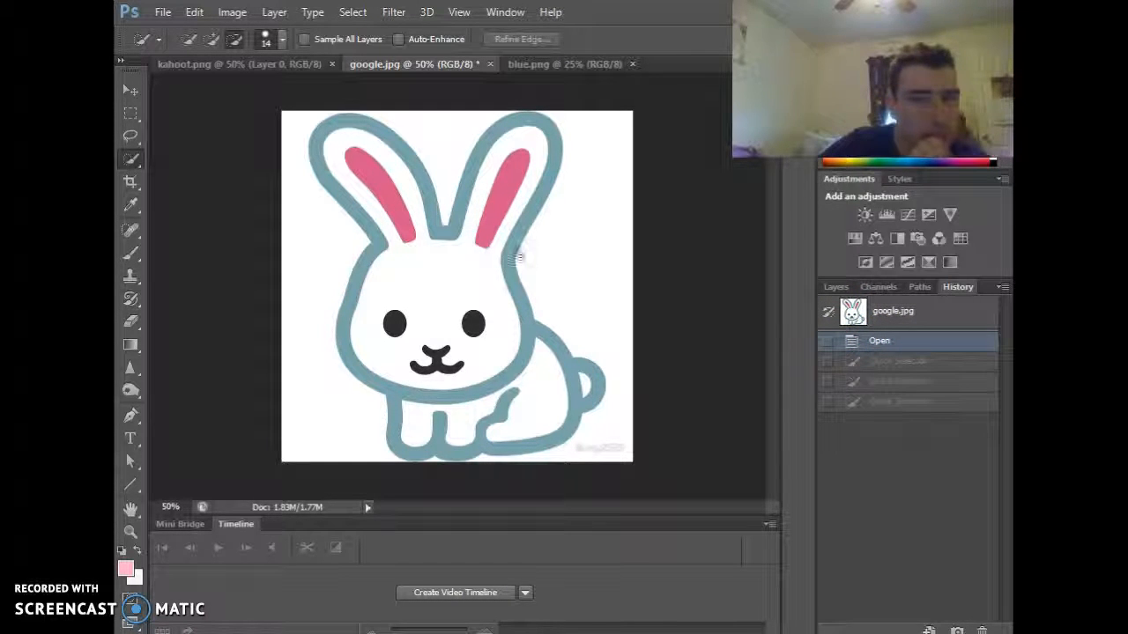
# - Select the rabbit with the Quick Selection tool, following its outline around the body, feet, head and ears
pyautogui.moveTo(577, 401)
pyautogui.mouseDown()
pyautogui.moveTo(572, 424)
pyautogui.moveTo(450, 459)
pyautogui.mouseUp()
pyautogui.moveTo(398, 416); pyautogui.dragTo(385, 376)
pyautogui.moveTo(374, 254)
pyautogui.mouseDown()
pyautogui.moveTo(362, 264)
pyautogui.moveTo(370, 231)
pyautogui.moveTo(333, 174)
pyautogui.mouseUp()
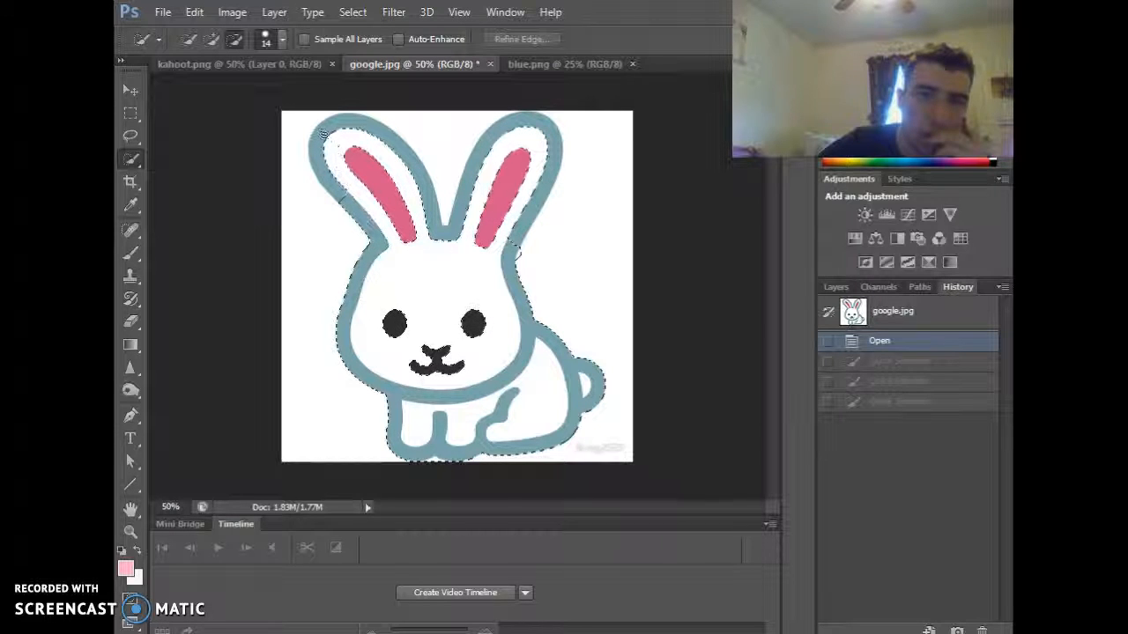
pyautogui.moveTo(374, 134); pyautogui.dragTo(369, 125)
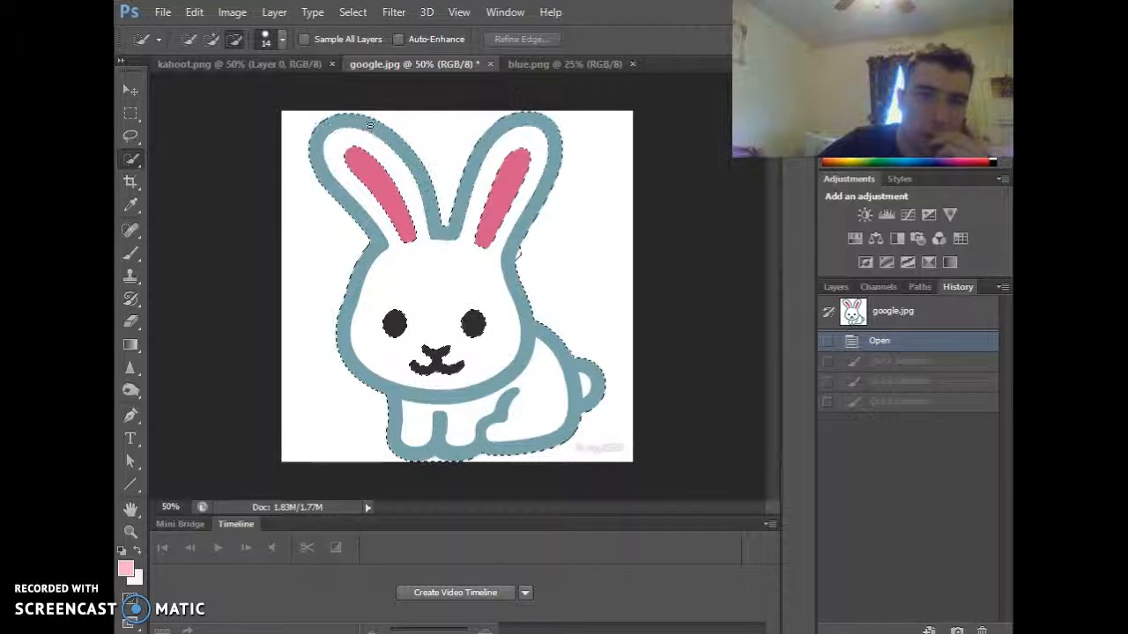
# - Refine the rabbit's Quick Selection around the pink inner ears and in the gap between the ears
pyautogui.moveTo(522, 186); pyautogui.dragTo(511, 182)
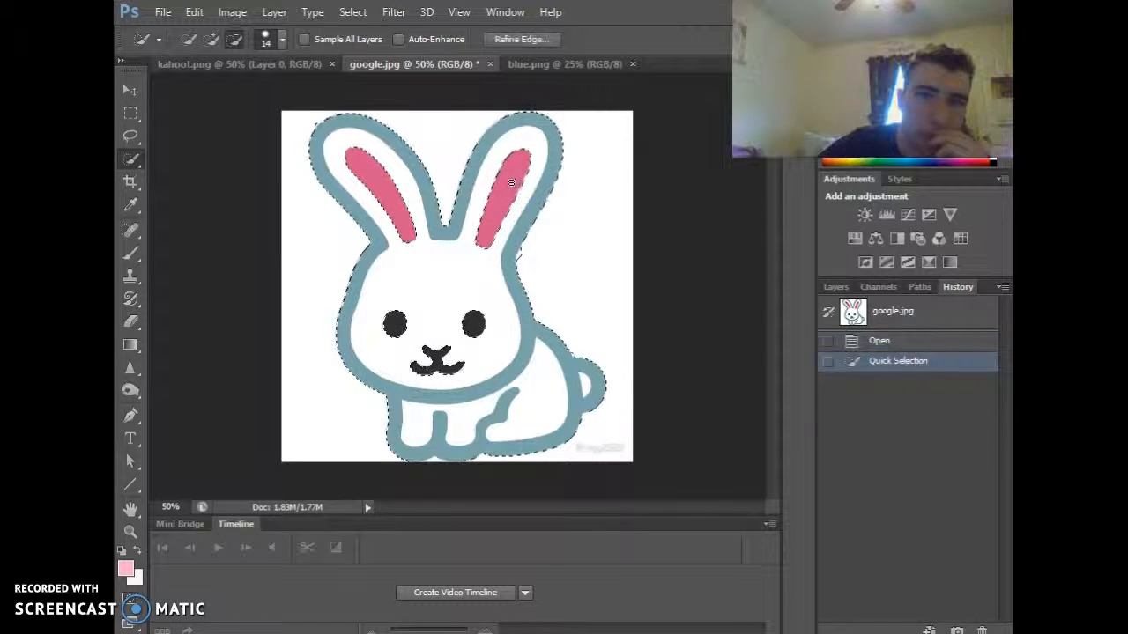
pyautogui.click(496, 219)
pyautogui.click(504, 205)
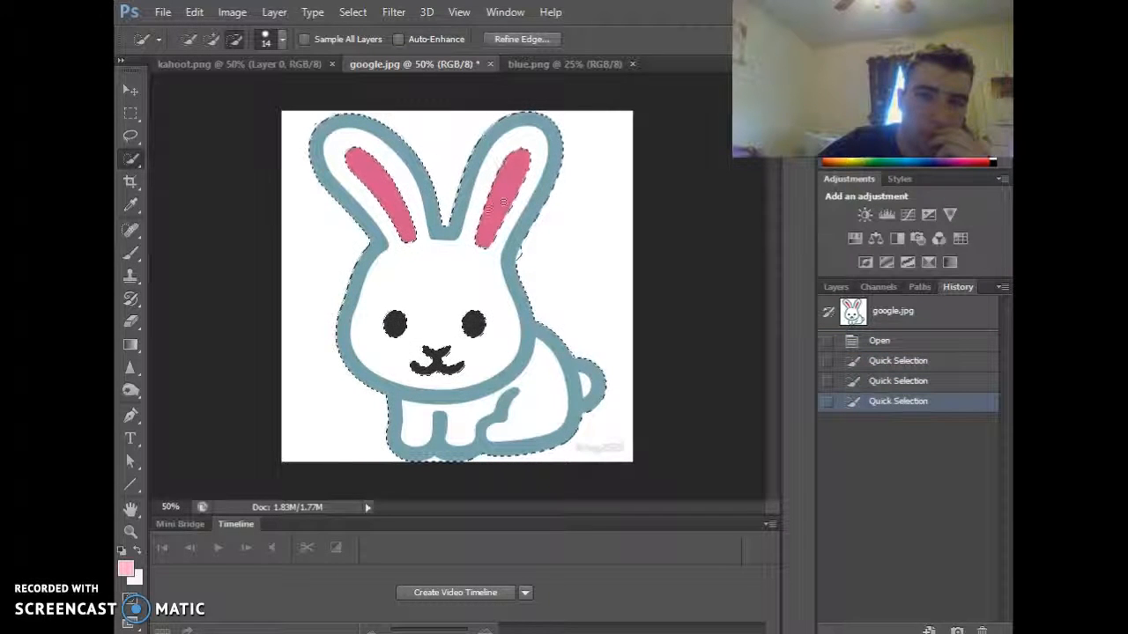
pyautogui.click(446, 209)
pyautogui.click(406, 237)
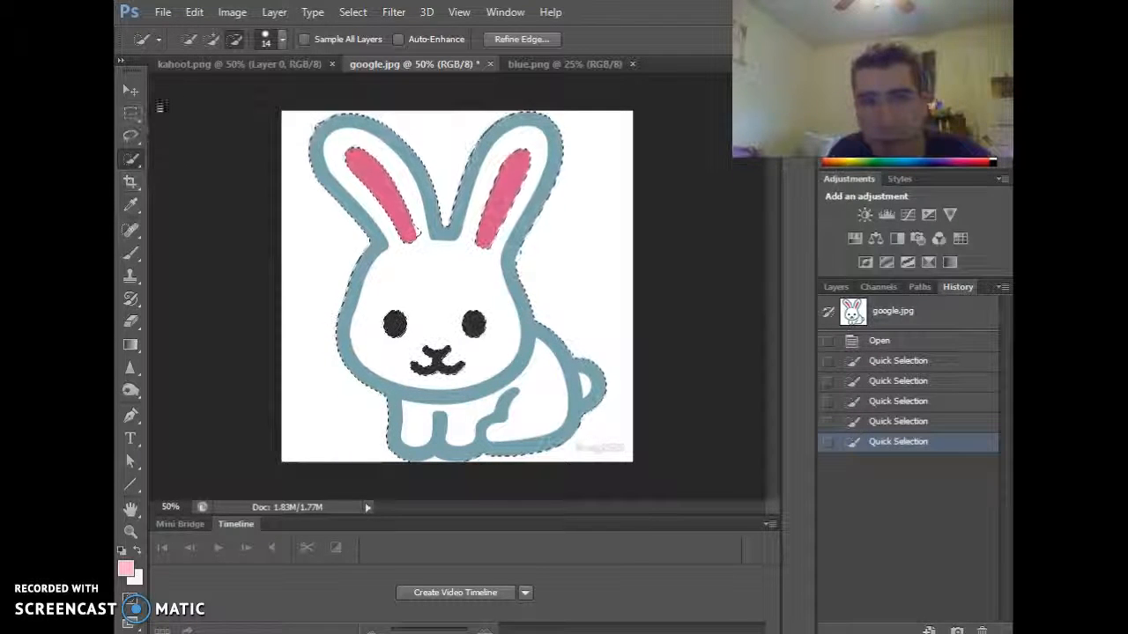
# - Float the google.jpg window and move the selected rabbit onto the blue.png background as a new layer
pyautogui.moveTo(355, 67); pyautogui.dragTo(547, 264)
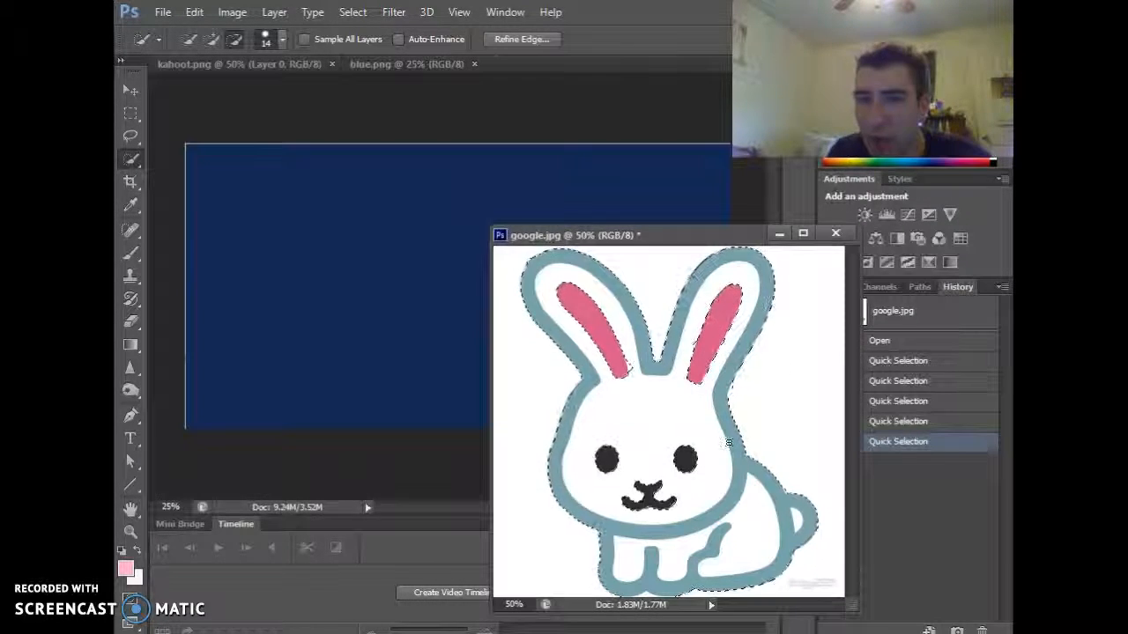
pyautogui.click(131, 91)
pyautogui.moveTo(795, 503); pyautogui.dragTo(374, 339)
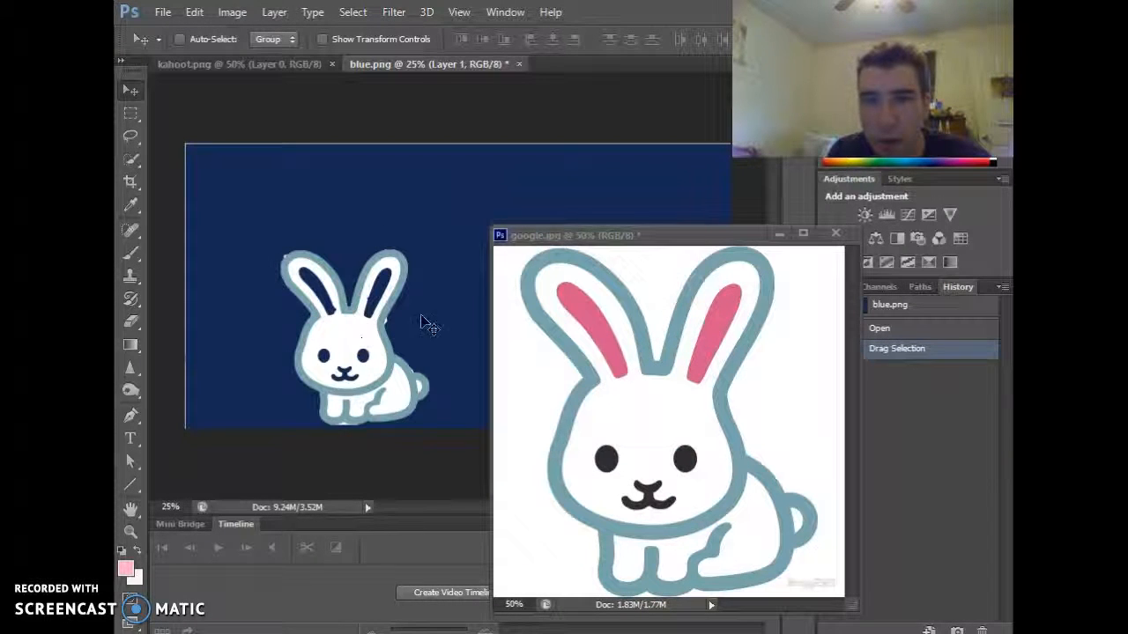
# - Minimize the google.jpg window and move the rabbit into the right half of the blue background, just above its lower edge
pyautogui.click(775, 235)
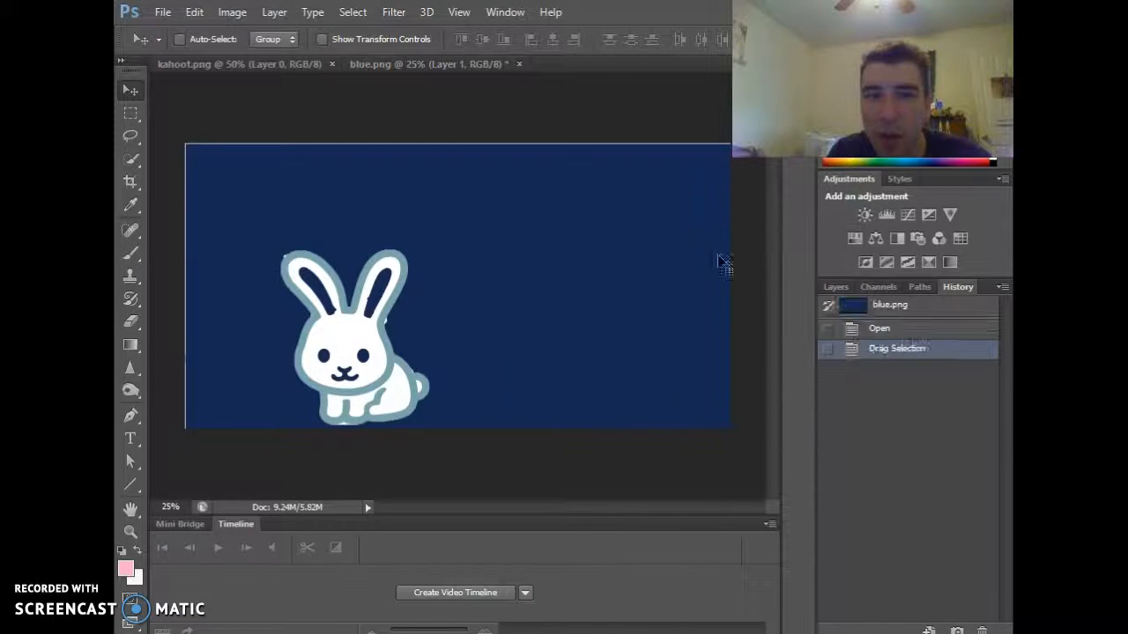
pyautogui.moveTo(365, 355); pyautogui.dragTo(572, 359)
pyautogui.rightClick(531, 287)
pyautogui.click(473, 317)
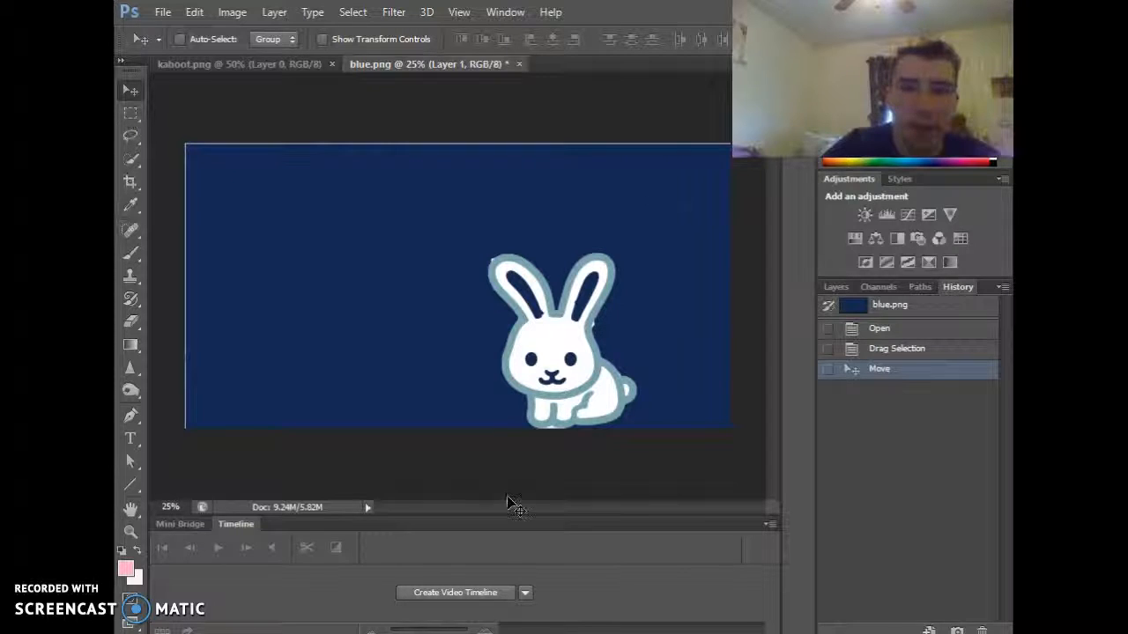
pyautogui.moveTo(505, 120); pyautogui.dragTo(505, 108)
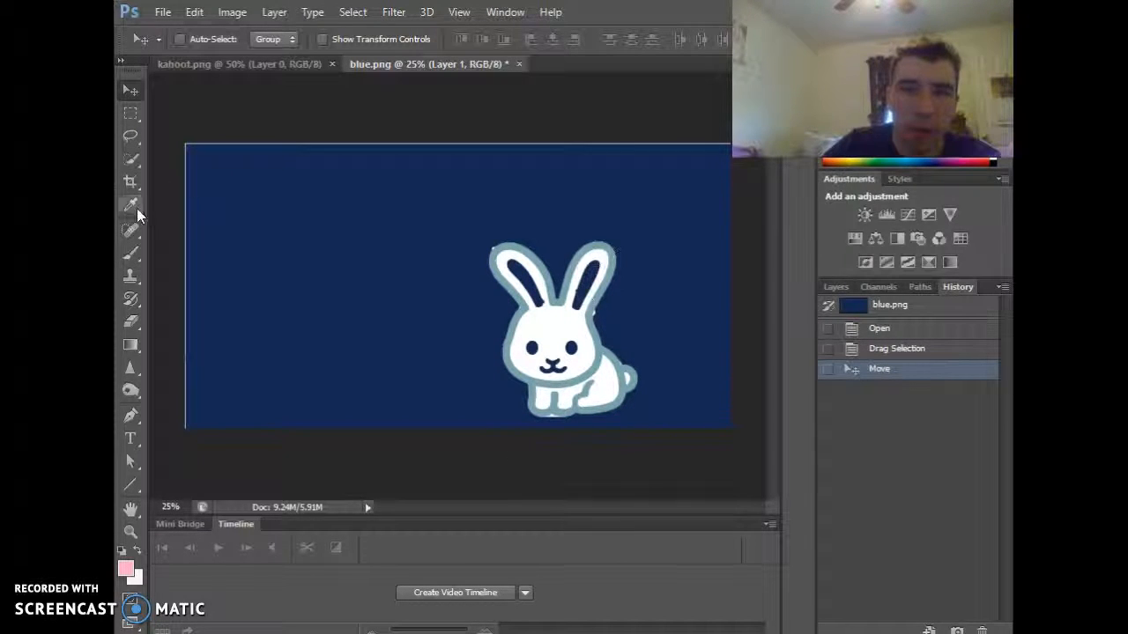
# - Move the rabbit to the middle of the blue background
pyautogui.rightClick(553, 299)
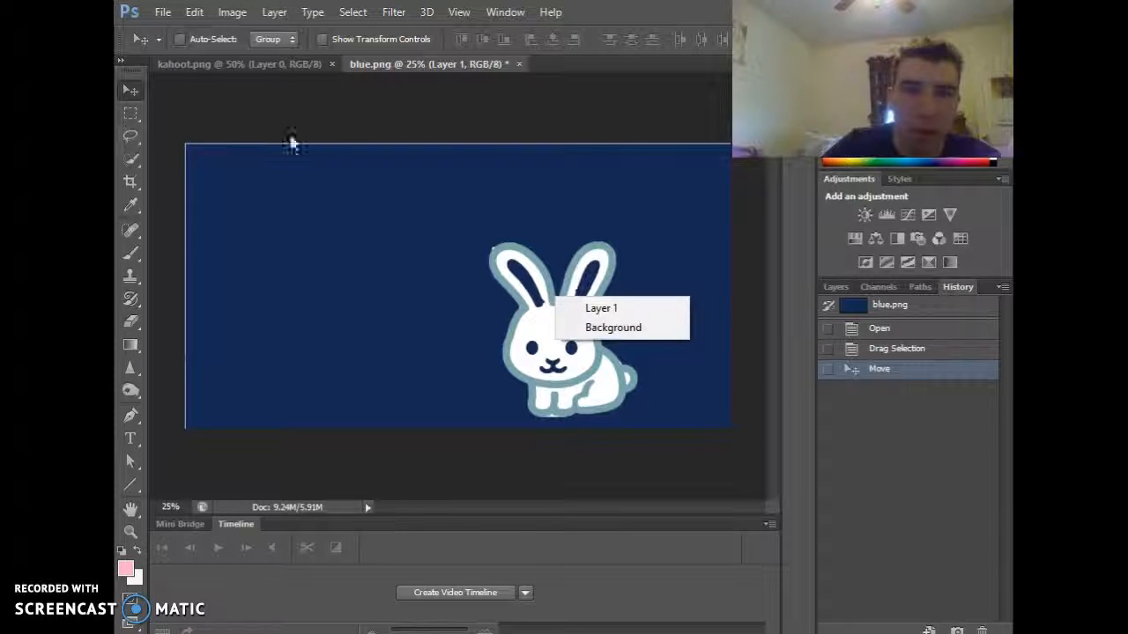
pyautogui.click(835, 287)
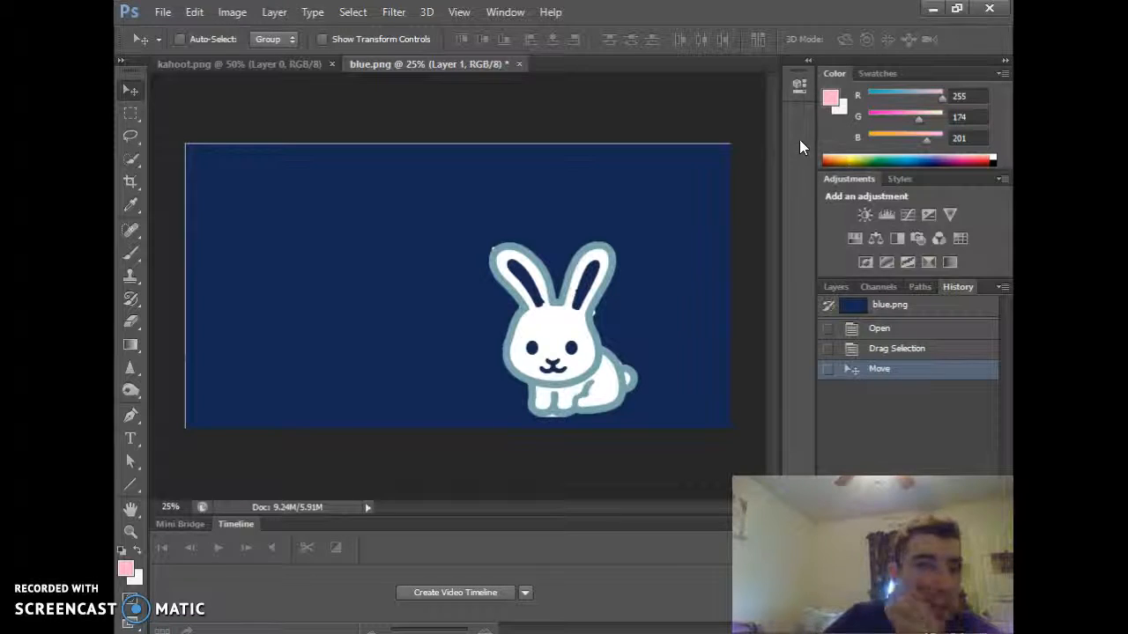
pyautogui.rightClick(586, 354)
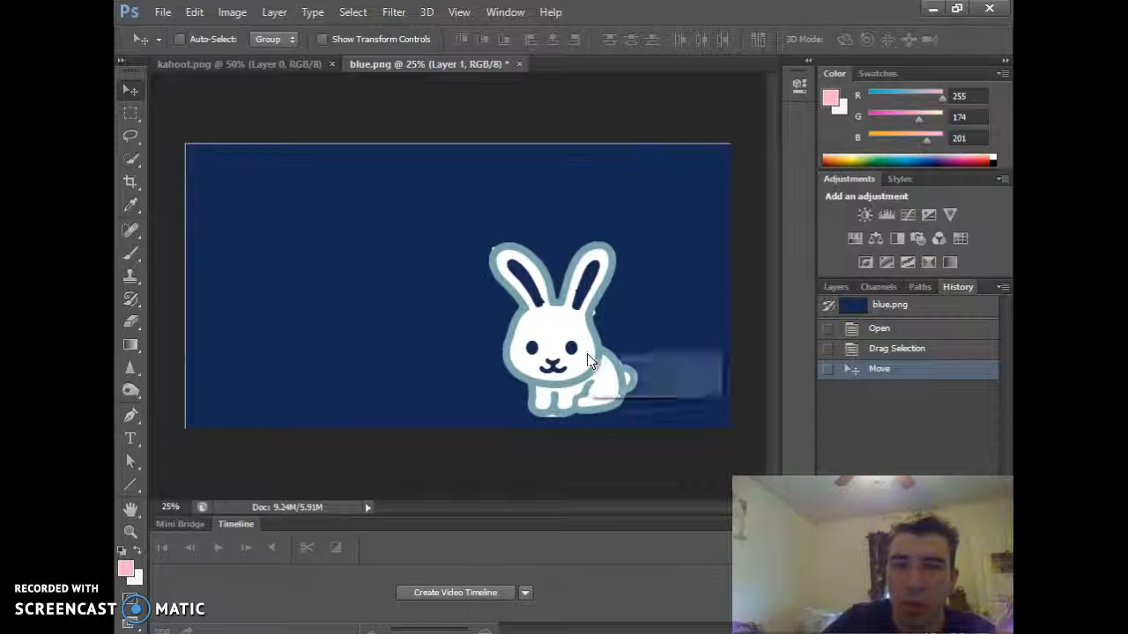
pyautogui.click(586, 354)
pyautogui.moveTo(555, 326); pyautogui.dragTo(452, 302)
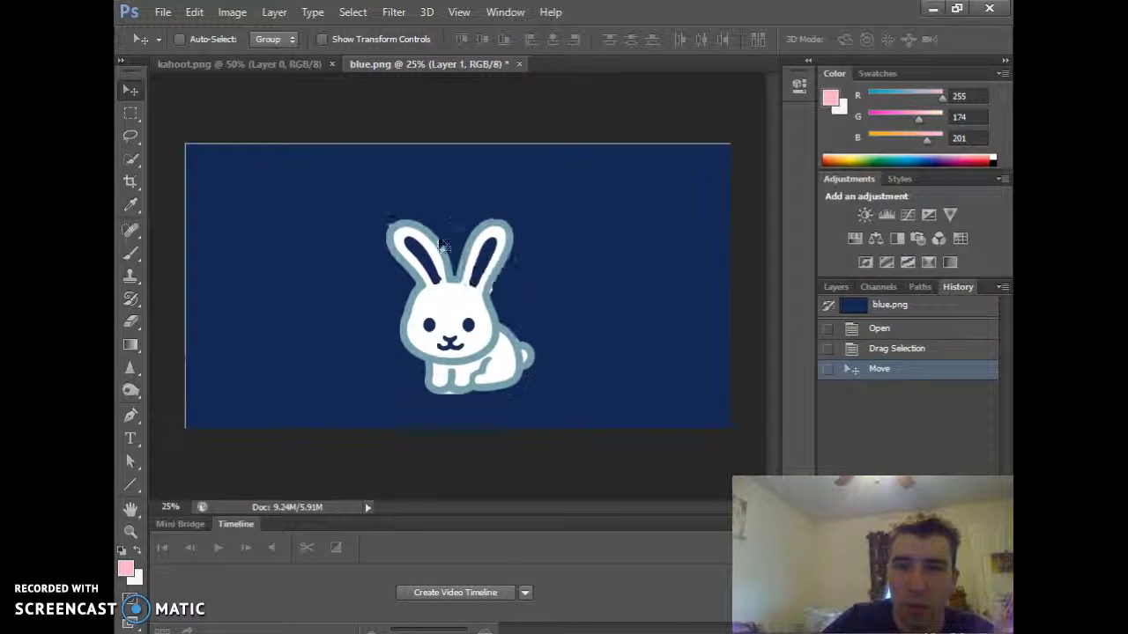
# - Check the kahoot.png document, and move the rabbit into the lower-right corner of the blue background
pyautogui.click(290, 66)
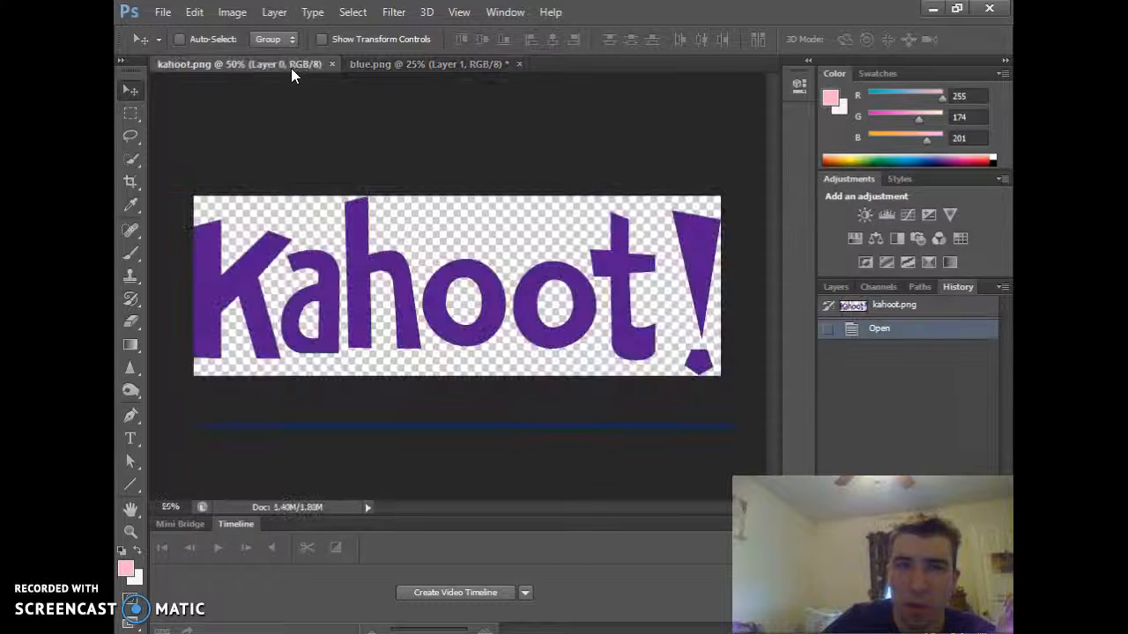
pyautogui.click(403, 65)
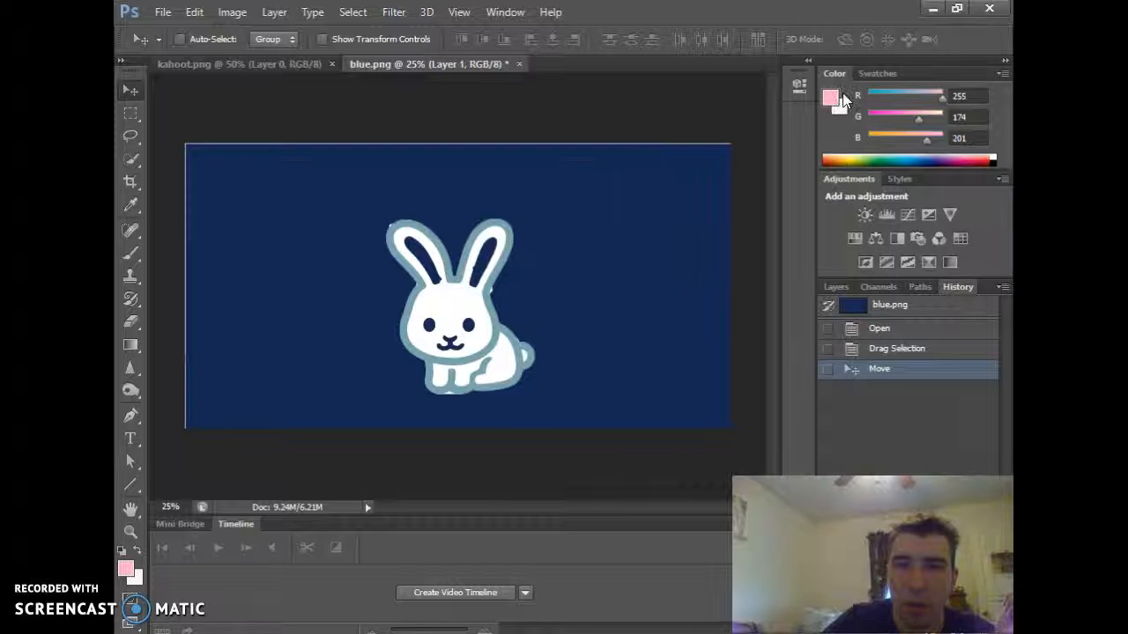
pyautogui.moveTo(436, 282); pyautogui.dragTo(623, 313)
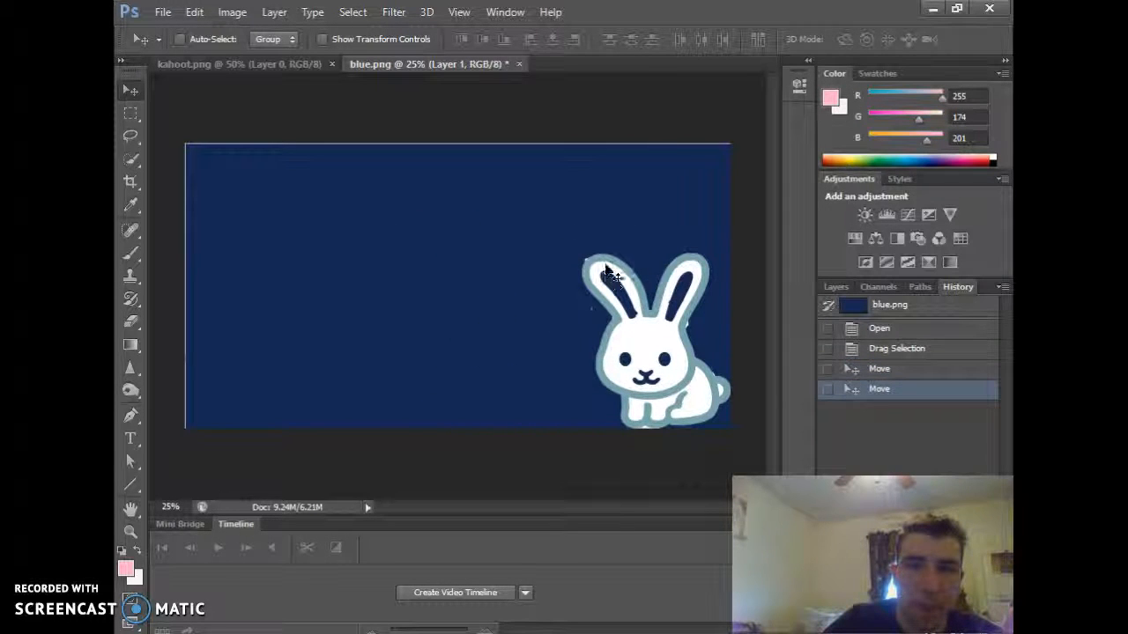
pyautogui.click(878, 329)
pyautogui.click(863, 388)
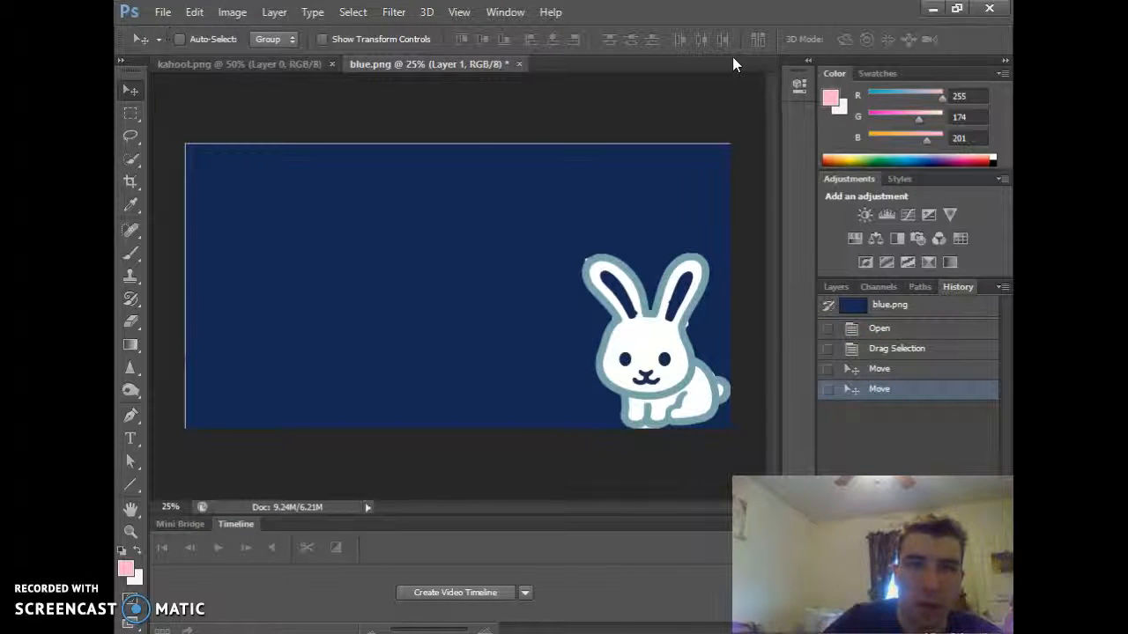
# - Select the letter K in kahoot.png with the Quick Selection tool and try to include the letters a and h
pyautogui.rightClick(606, 274)
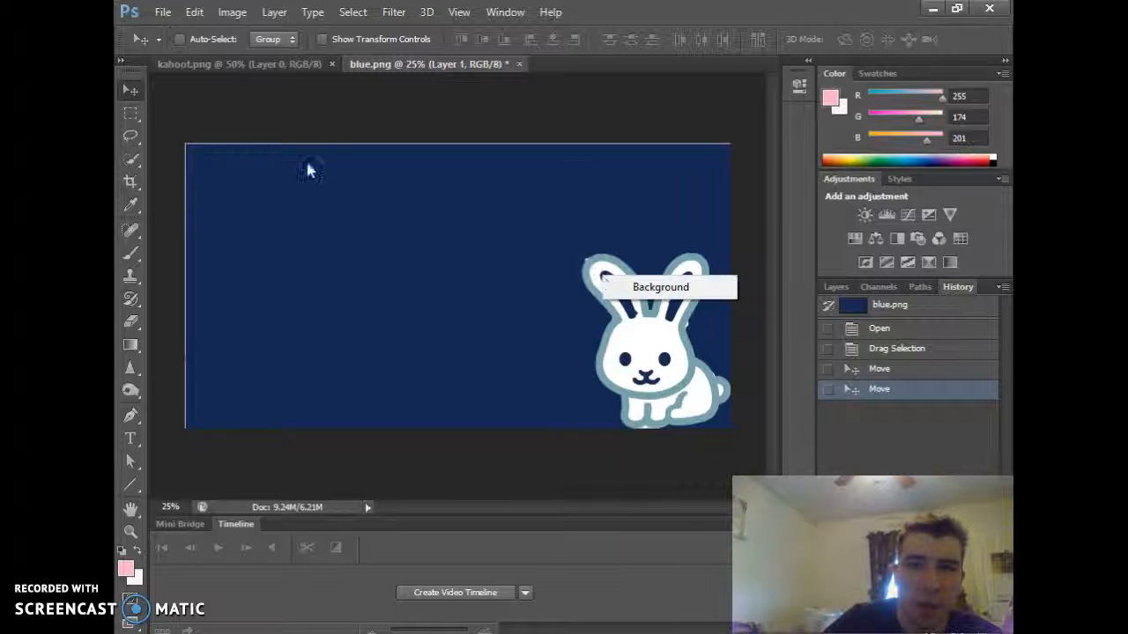
pyautogui.click(266, 76)
pyautogui.click(301, 67)
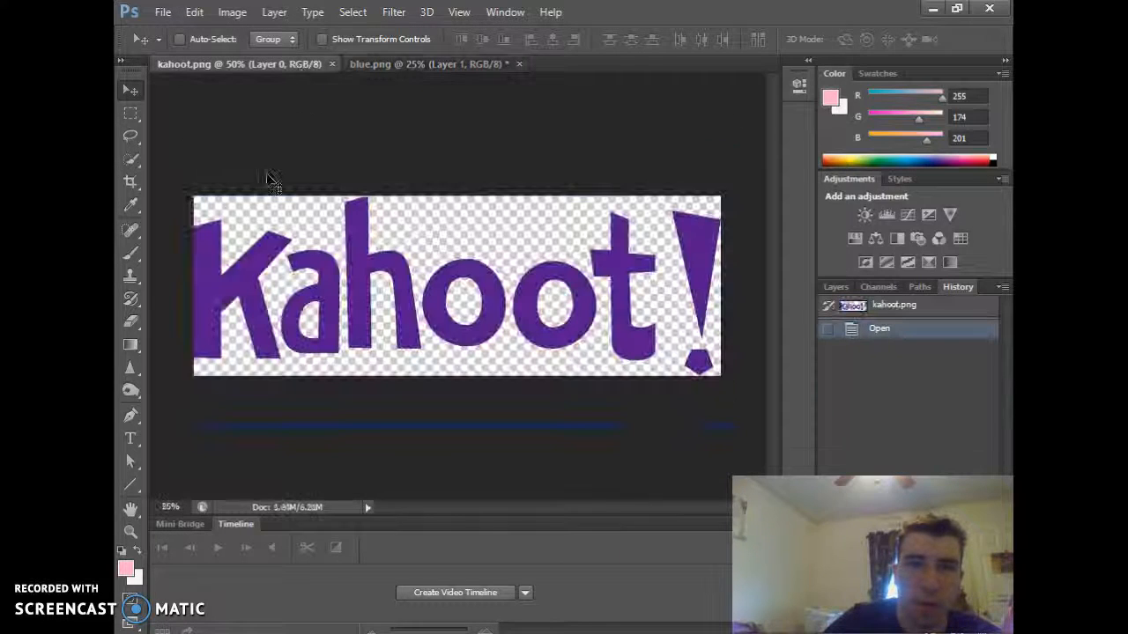
pyautogui.click(131, 158)
pyautogui.moveTo(218, 232); pyautogui.dragTo(208, 273)
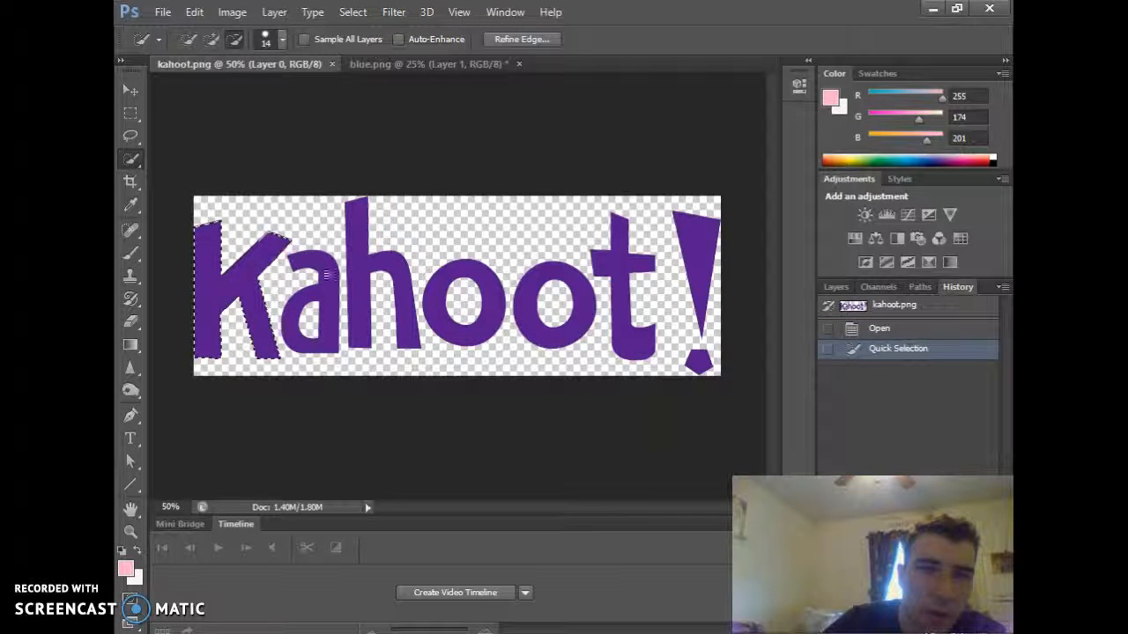
pyautogui.click(328, 326)
pyautogui.click(328, 328)
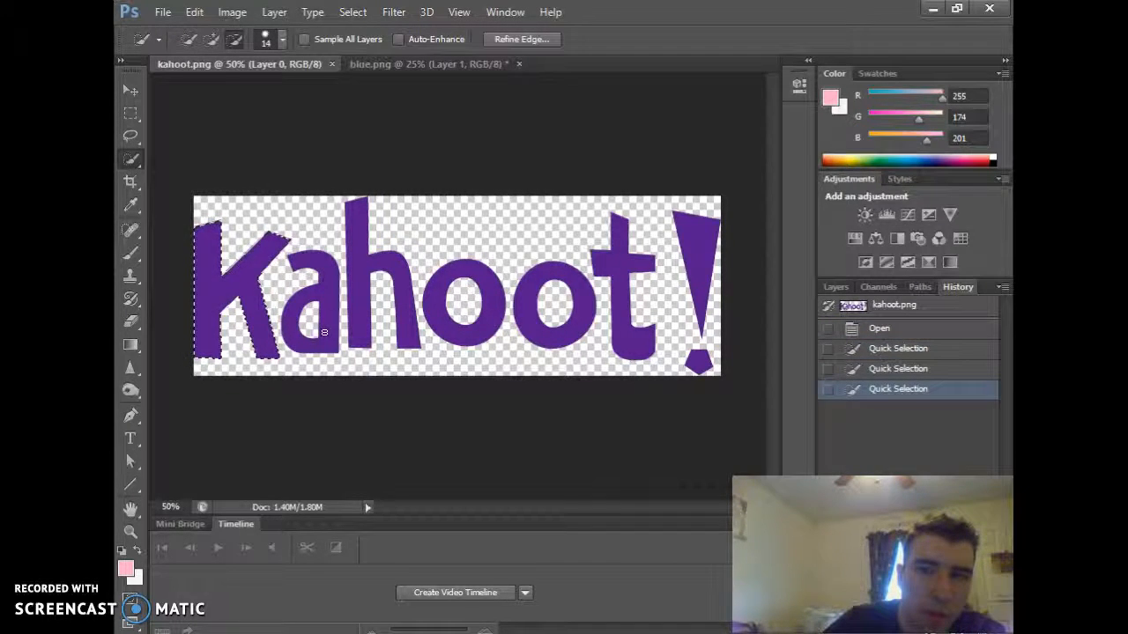
pyautogui.click(374, 318)
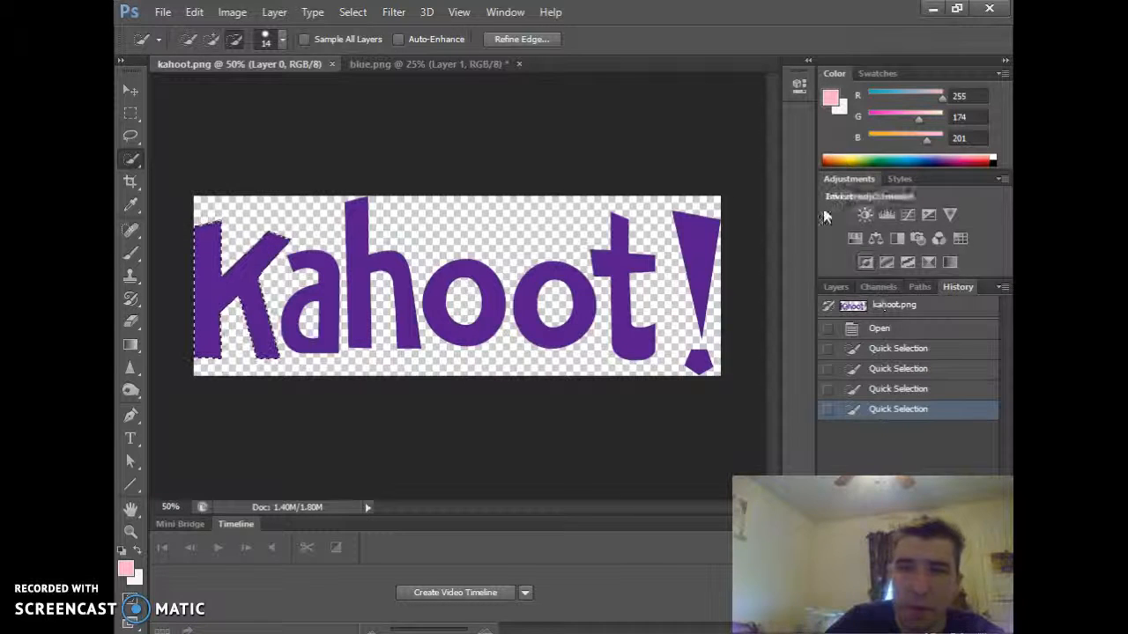
# - Float kahoot.png in its own window over blue.png and step its history back to the full letter K selection
pyautogui.click(394, 67)
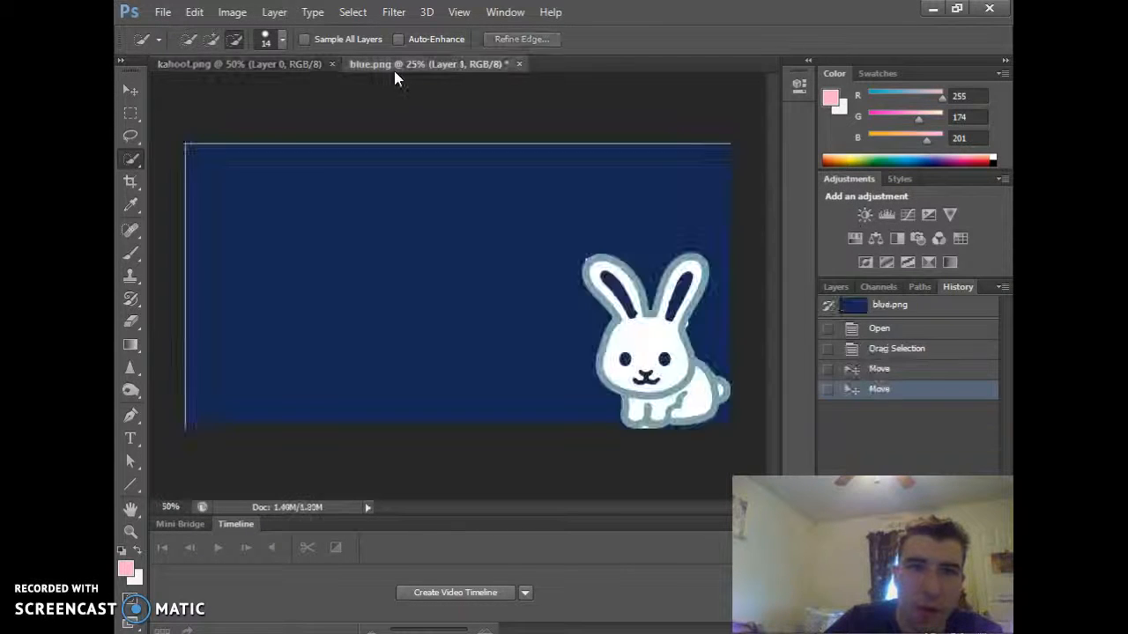
pyautogui.moveTo(284, 65); pyautogui.dragTo(480, 183)
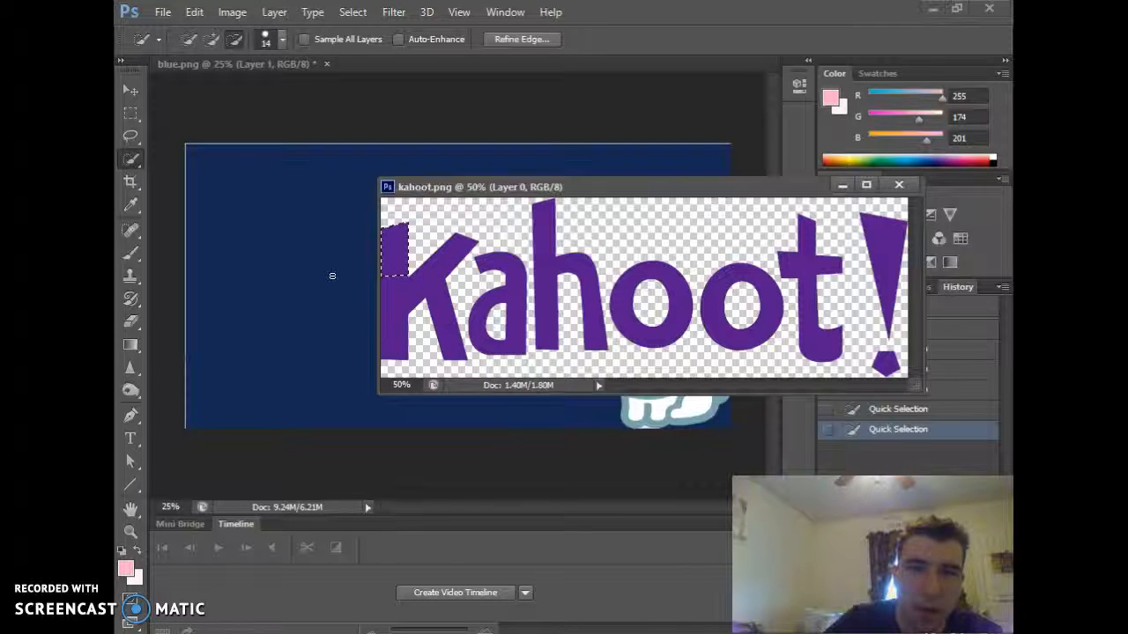
pyautogui.click(332, 276)
pyautogui.click(417, 296)
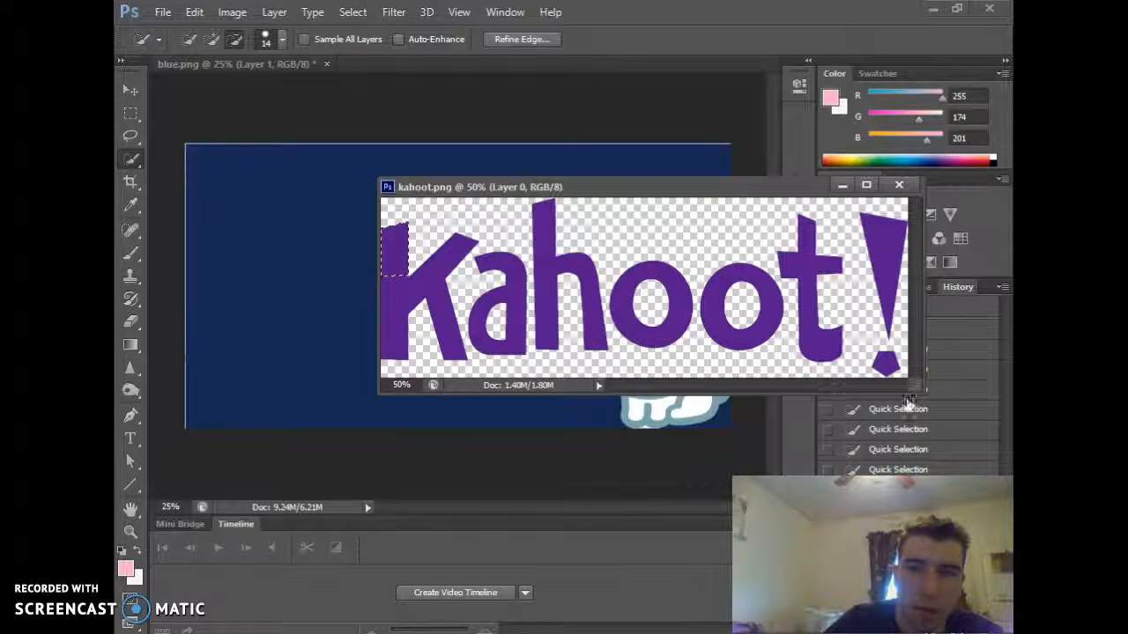
pyautogui.click(910, 414)
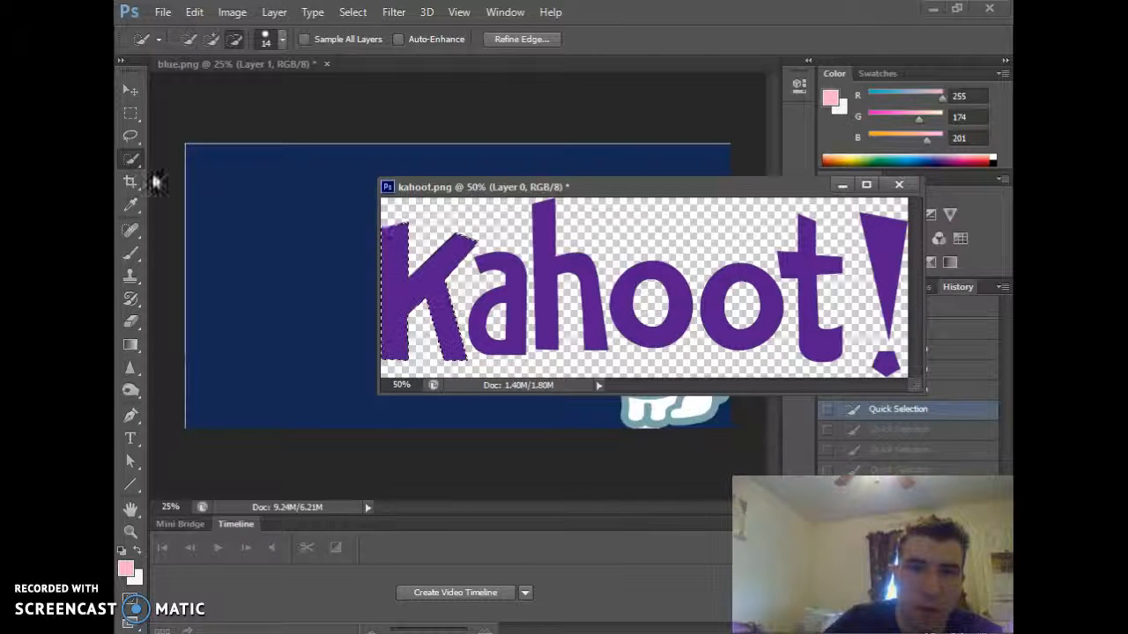
# - Move the selected letter K onto the upper-left corner of the blue background as a new layer
pyautogui.click(131, 90)
pyautogui.moveTo(421, 234); pyautogui.dragTo(221, 187)
pyautogui.rightClick(264, 243)
pyautogui.click(264, 244)
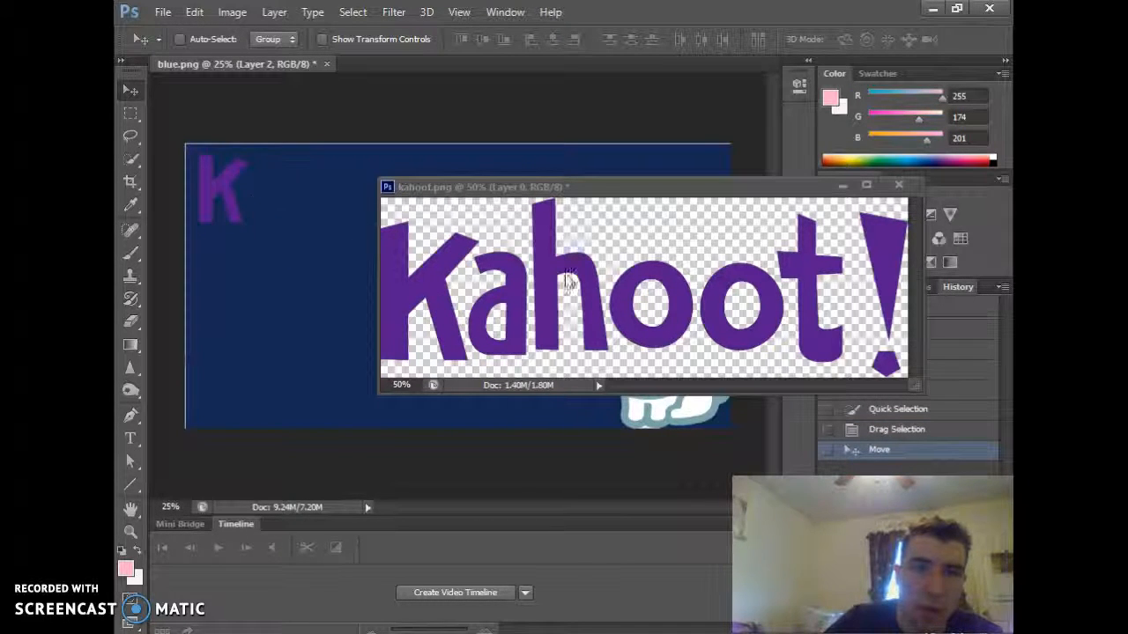
# - Try to select the letter a with the Quick Selection tool, and step the kahoot.png history back to the Move state
pyautogui.click(134, 162)
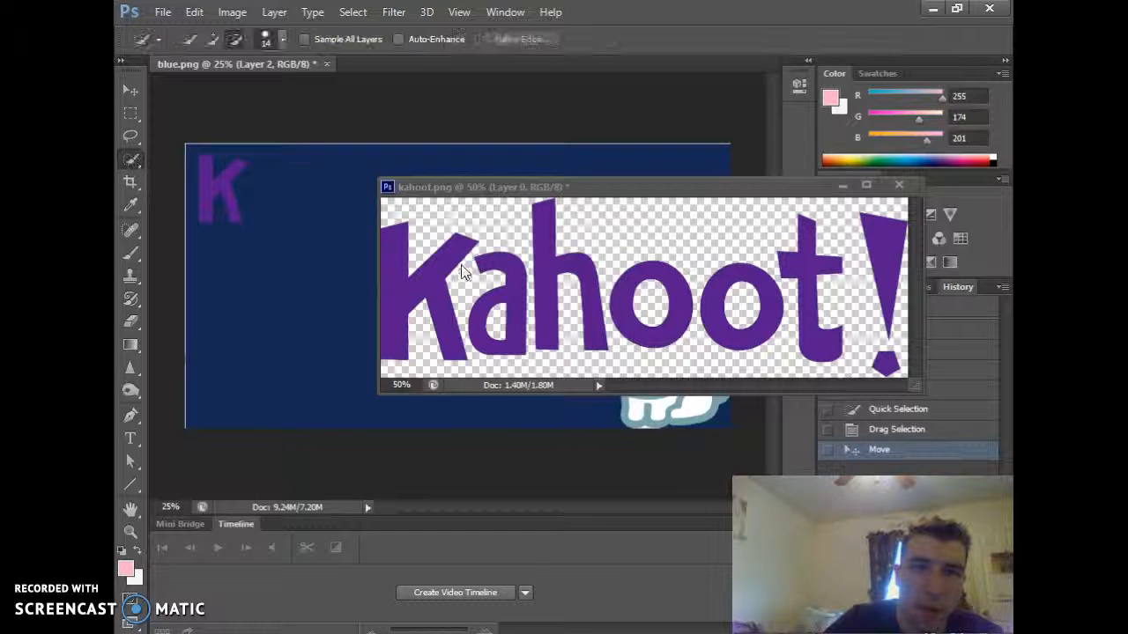
pyautogui.click(497, 261)
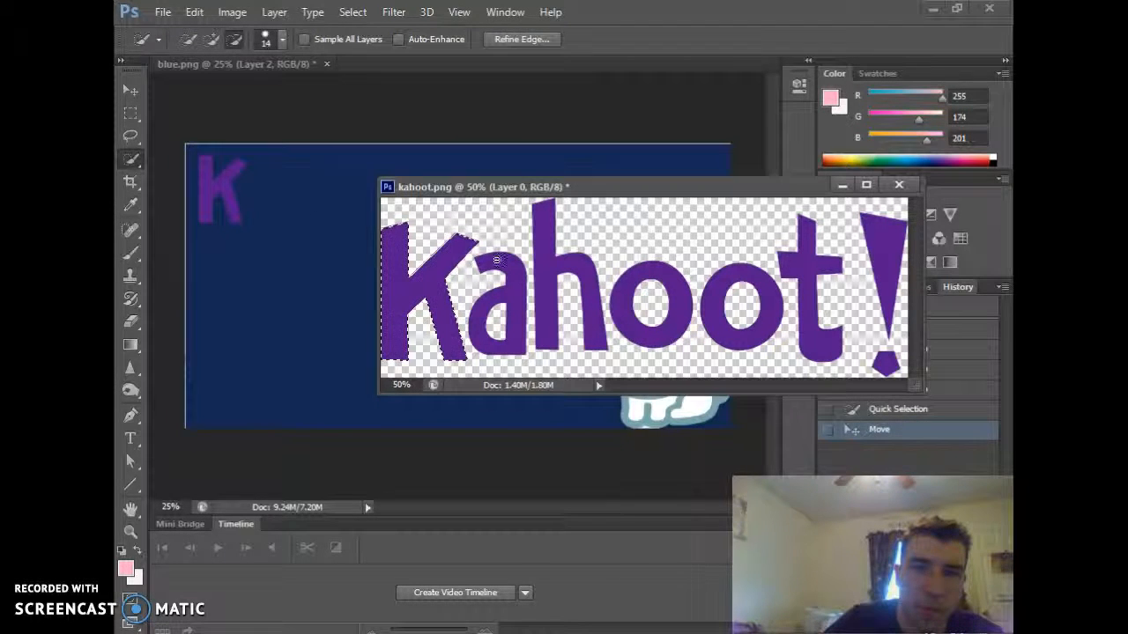
pyautogui.click(503, 292)
pyautogui.click(390, 256)
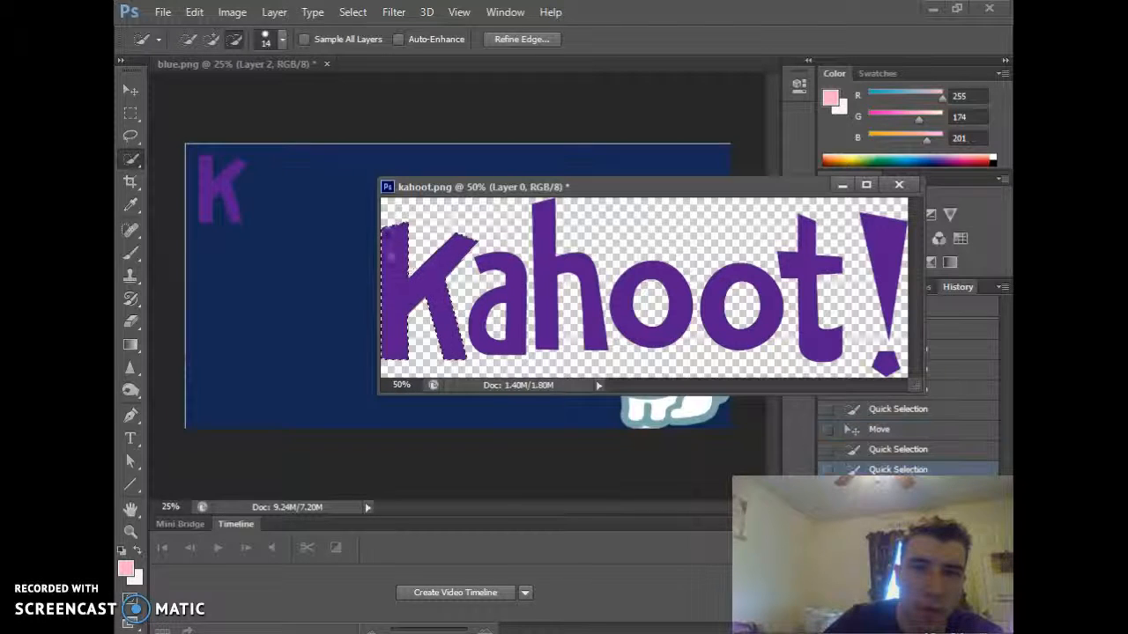
pyautogui.click(940, 408)
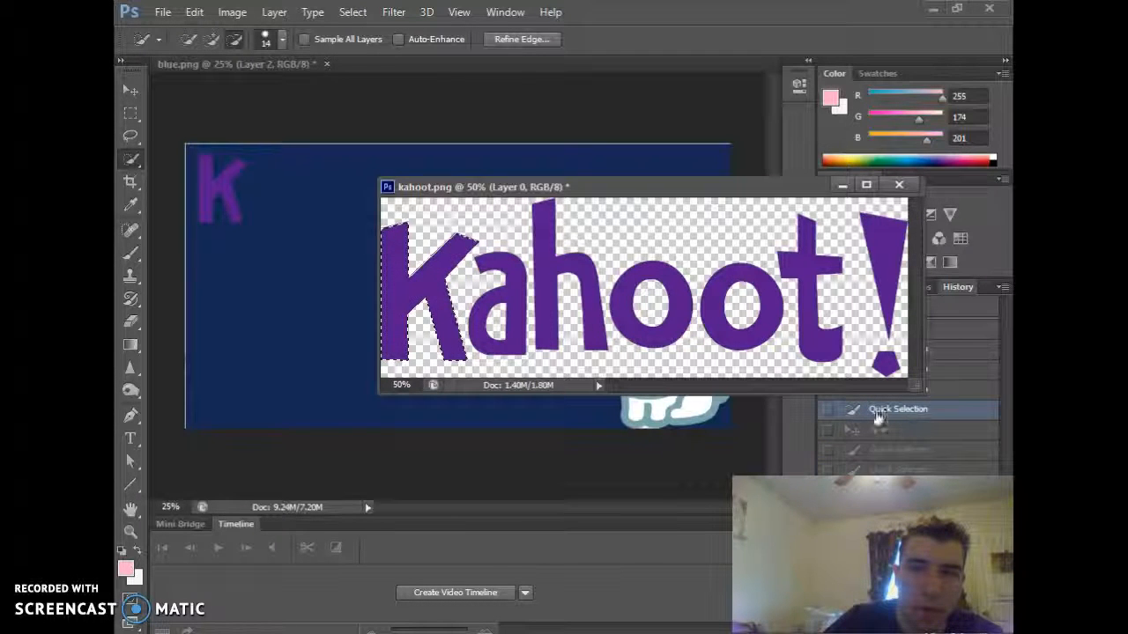
pyautogui.click(883, 425)
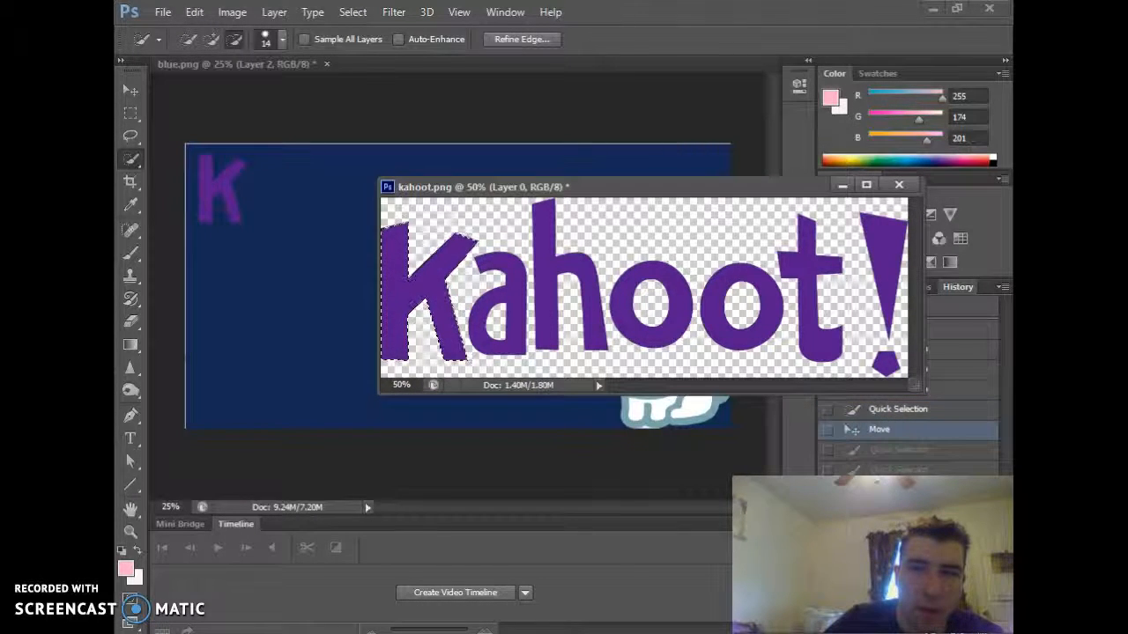
# - Return kahoot.png to its opened state and select the letter a with Quick Selection, placing the window clear of the background's upper-left area
pyautogui.moveTo(757, 186); pyautogui.dragTo(520, 151)
pyautogui.click(881, 328)
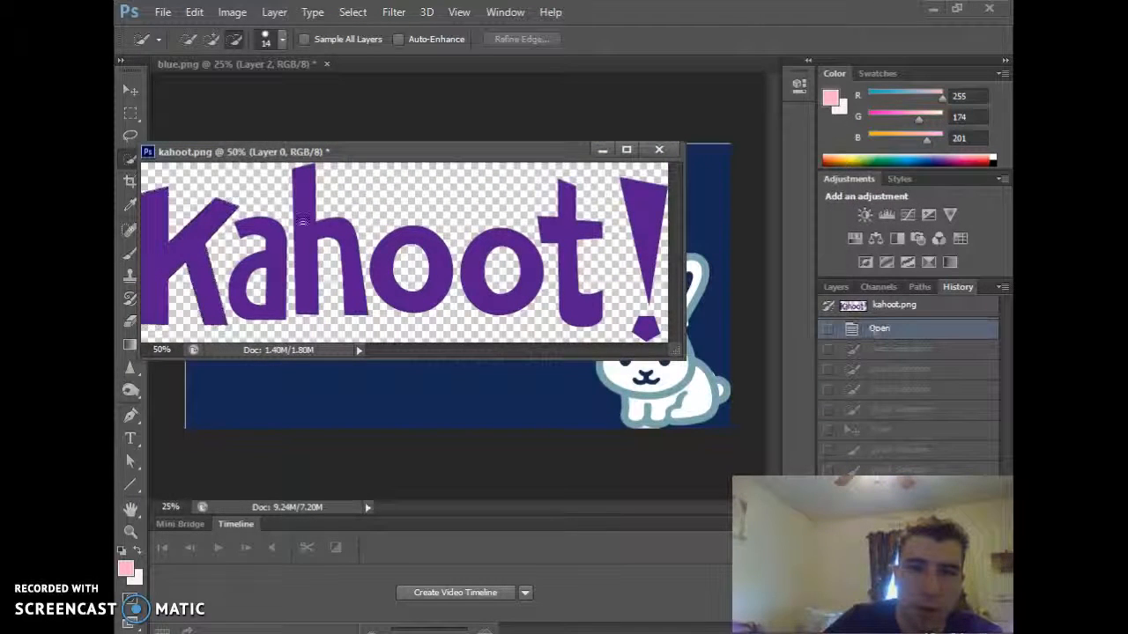
pyautogui.moveTo(261, 230)
pyautogui.mouseDown()
pyautogui.moveTo(279, 264)
pyautogui.moveTo(264, 300)
pyautogui.mouseUp()
pyautogui.moveTo(374, 151); pyautogui.dragTo(563, 308)
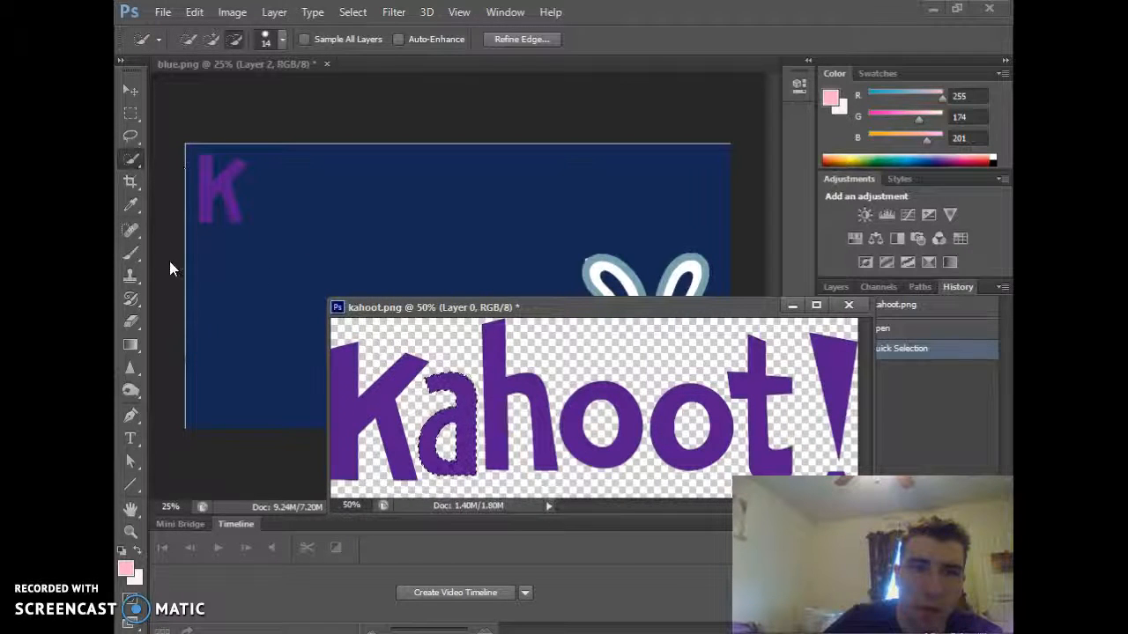
# - Move the selected letter a onto the blue background beside the K as a new layer
pyautogui.click(131, 90)
pyautogui.moveTo(456, 405); pyautogui.dragTo(272, 210)
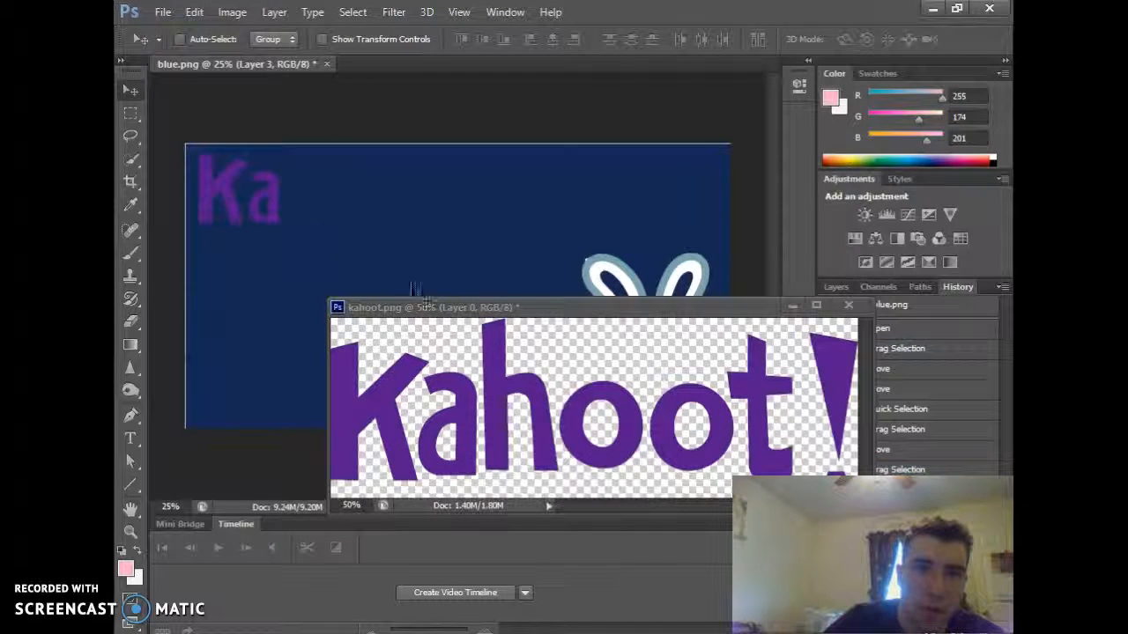
pyautogui.click(130, 158)
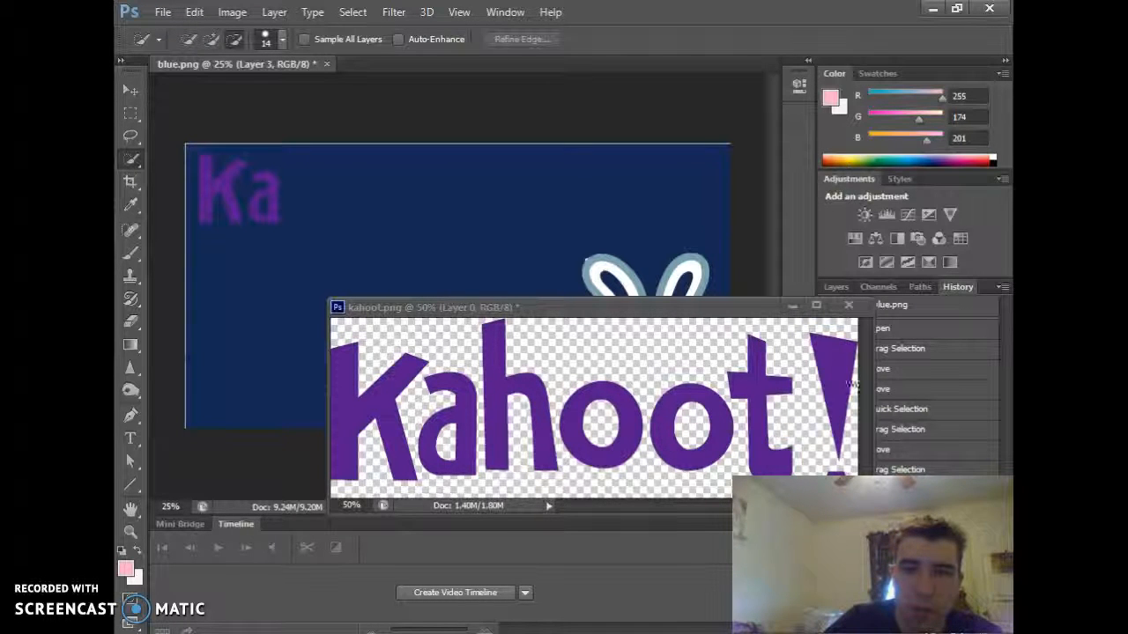
# - Step the blue.png history back to the rabbit's last move, removing the K and a layers
pyautogui.click(927, 392)
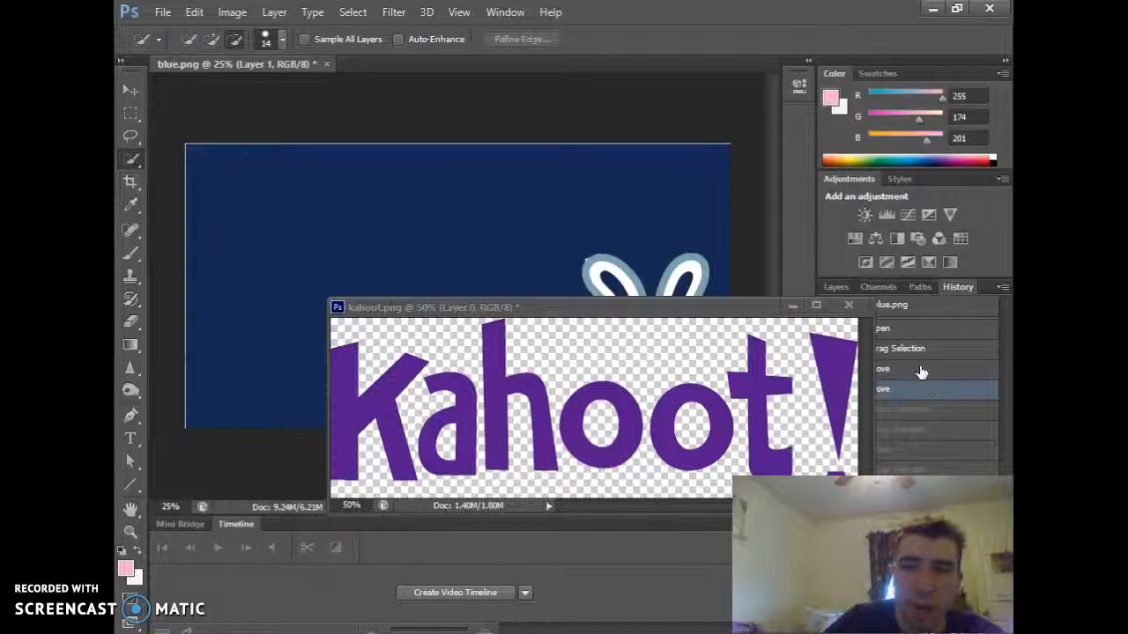
pyautogui.click(914, 353)
pyautogui.click(909, 391)
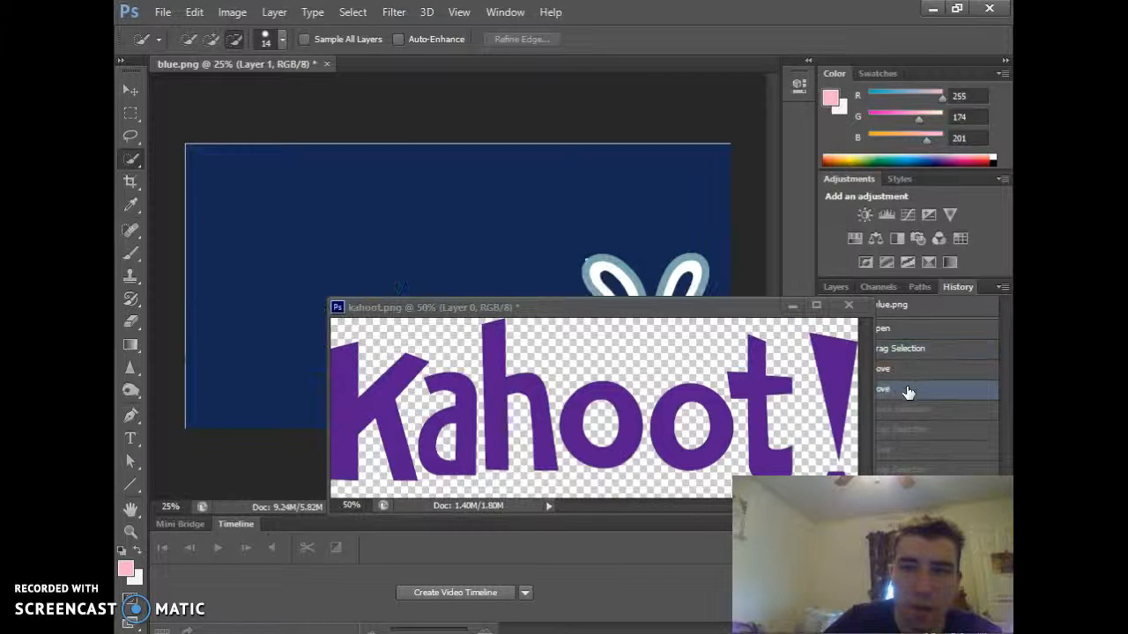
# - Place the kahoot.png window over the lower part of the background and return the image to its opened state, clearing the letter a selection
pyautogui.moveTo(737, 324); pyautogui.dragTo(550, 284)
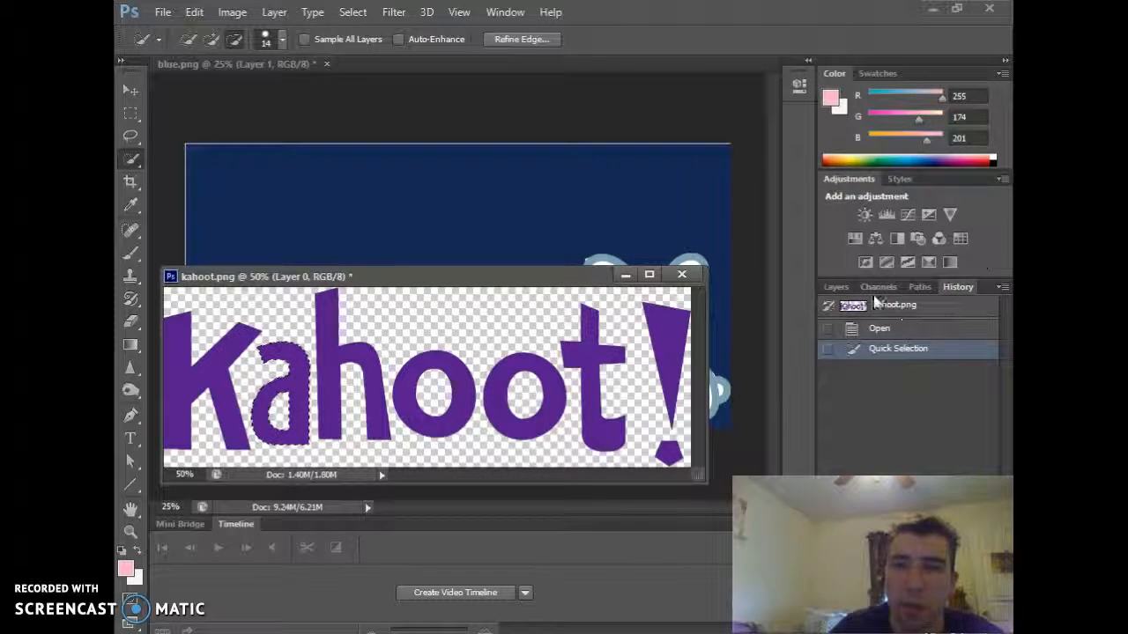
pyautogui.click(126, 91)
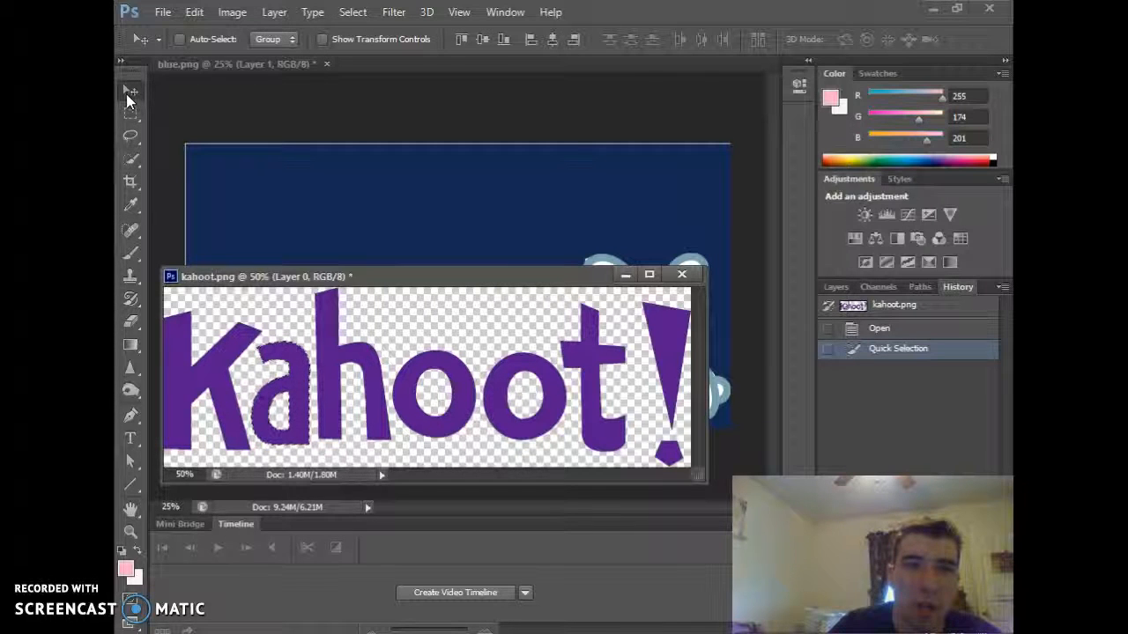
pyautogui.click(132, 159)
pyautogui.click(464, 356)
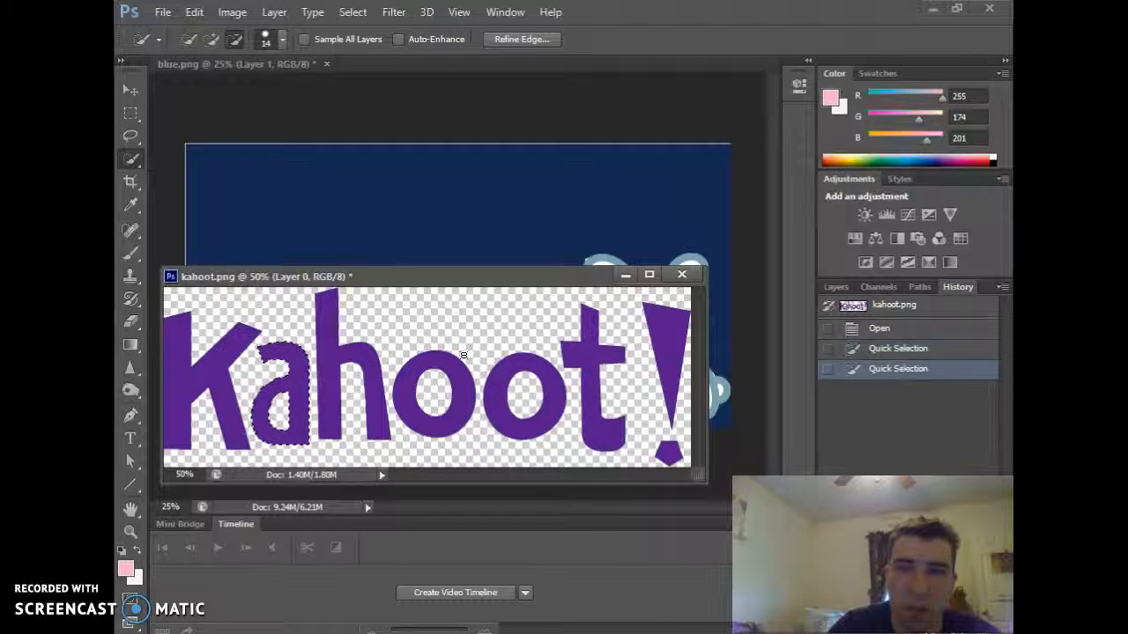
pyautogui.click(868, 350)
pyautogui.click(870, 329)
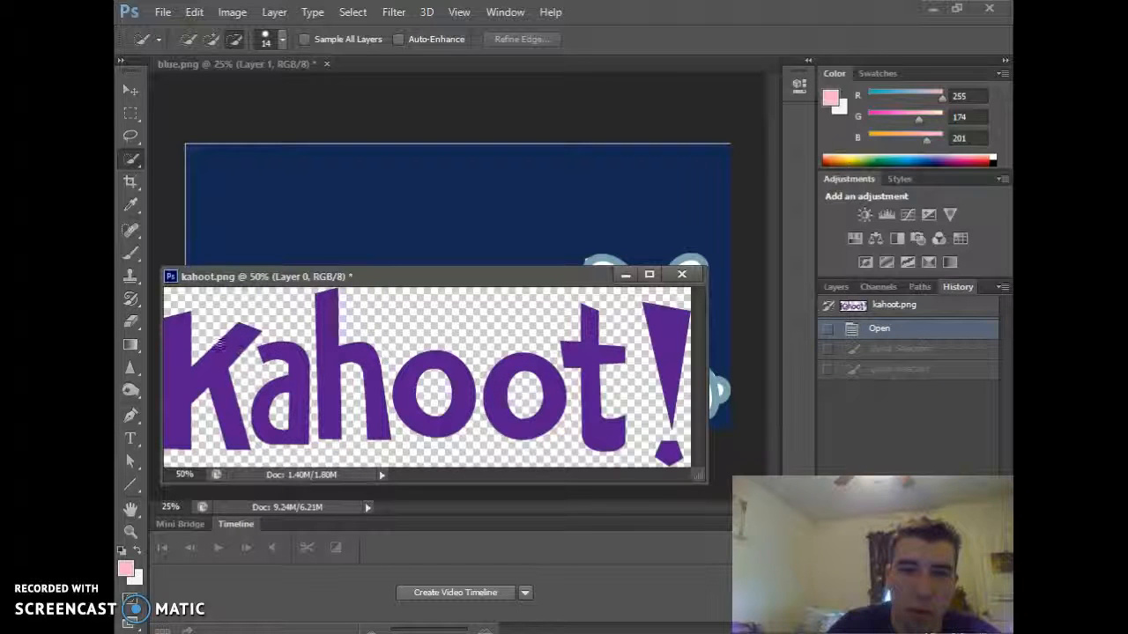
# - Try to select the letter h in kahoot.png with Quick Selection
pyautogui.click(337, 324)
pyautogui.click(336, 326)
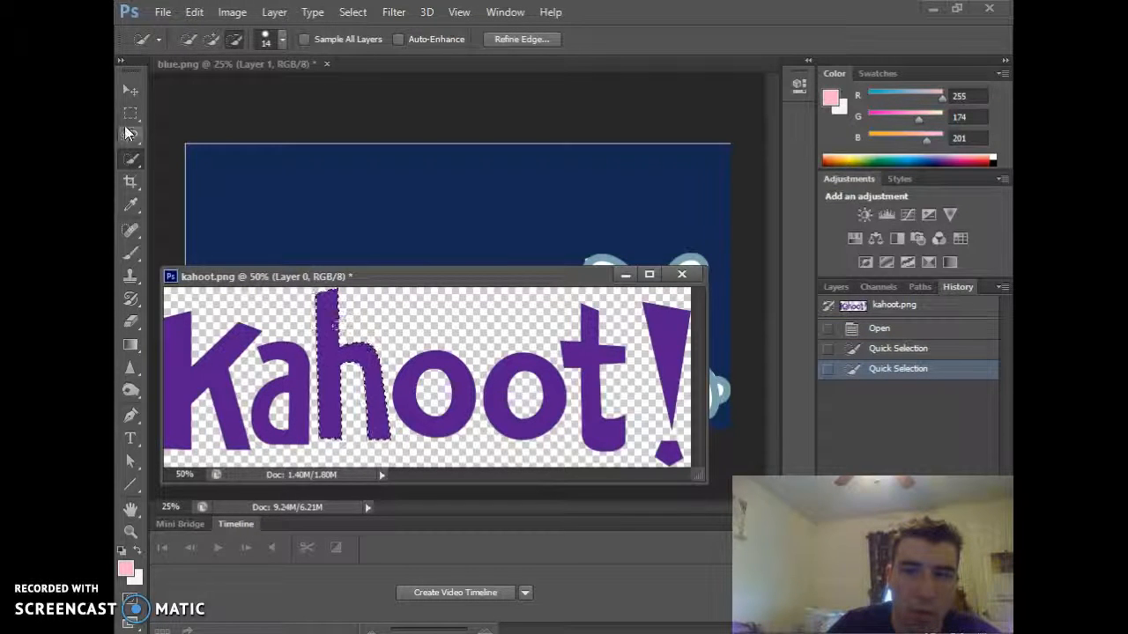
# - Move the whole Kahoot! logo onto the blue background's upper-left area as a new layer and minimize the kahoot.png window
pyautogui.click(130, 91)
pyautogui.moveTo(344, 382); pyautogui.dragTo(360, 203)
pyautogui.click(625, 275)
pyautogui.rightClick(406, 207)
pyautogui.click(608, 100)
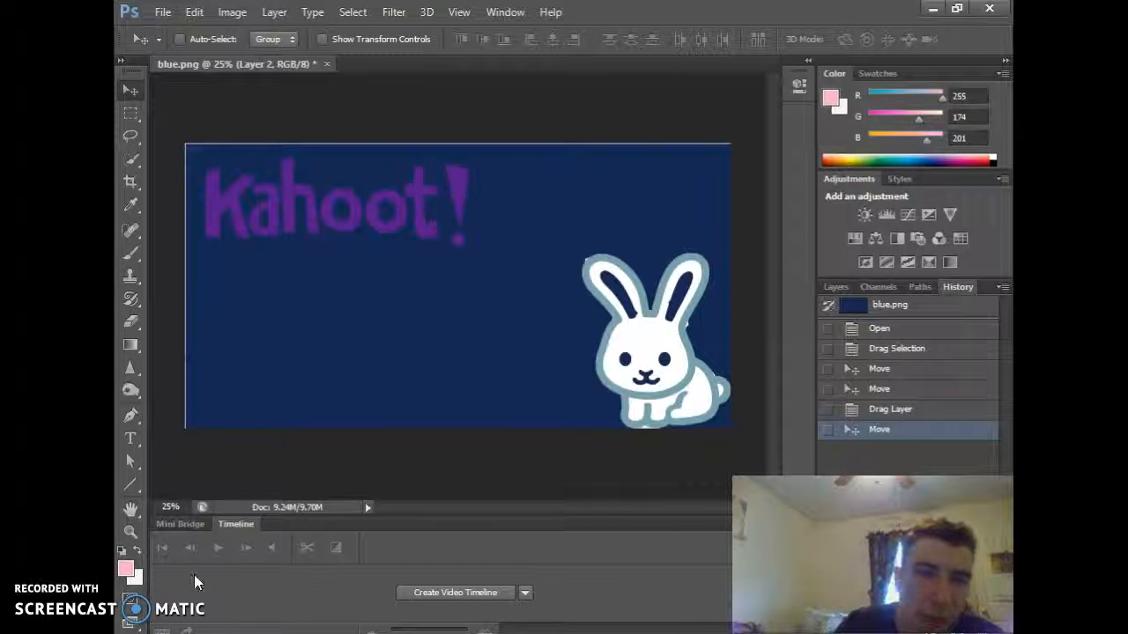
pyautogui.press('m')
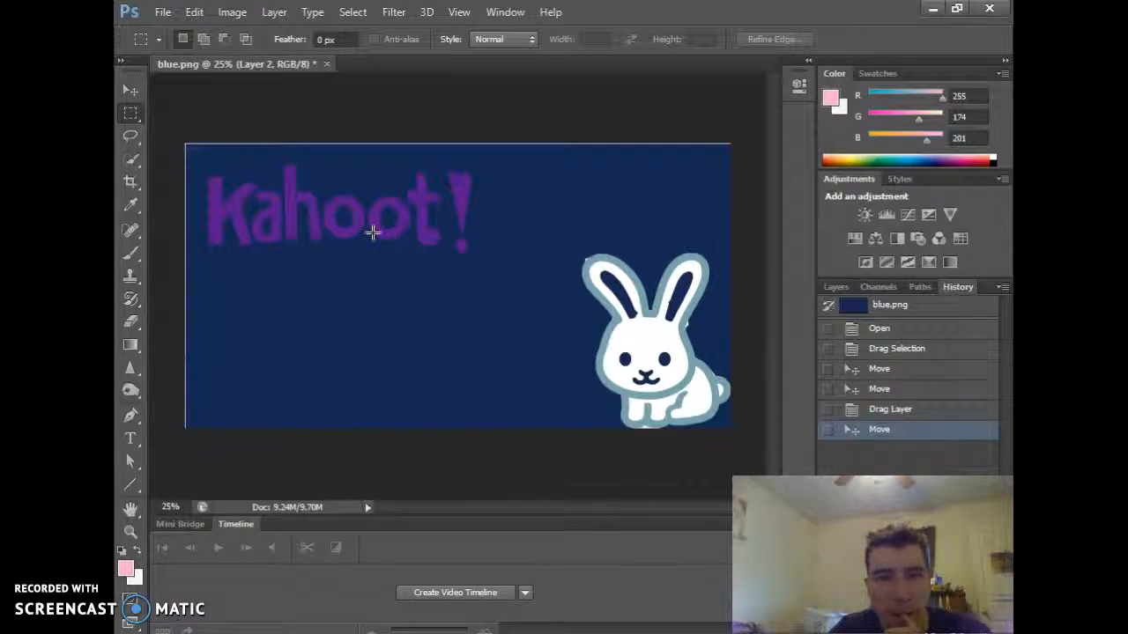
pyautogui.moveTo(391, 224)
pyautogui.mouseDown()
pyautogui.moveTo(467, 279)
pyautogui.moveTo(489, 350)
pyautogui.mouseUp()
pyautogui.rightClick(434, 238)
pyautogui.click(513, 448)
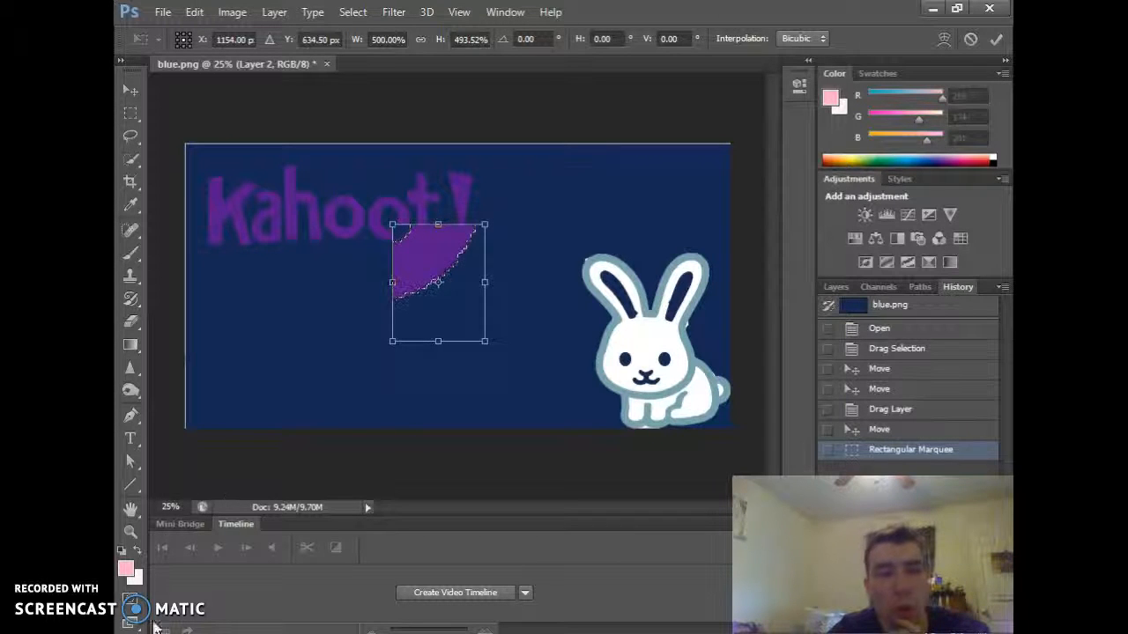
# - Select the whole Kahoot! logo, scale it with Free Transform to 129.51% width and 109.02% height, and move it down beside the rabbit
pyautogui.rightClick(421, 247)
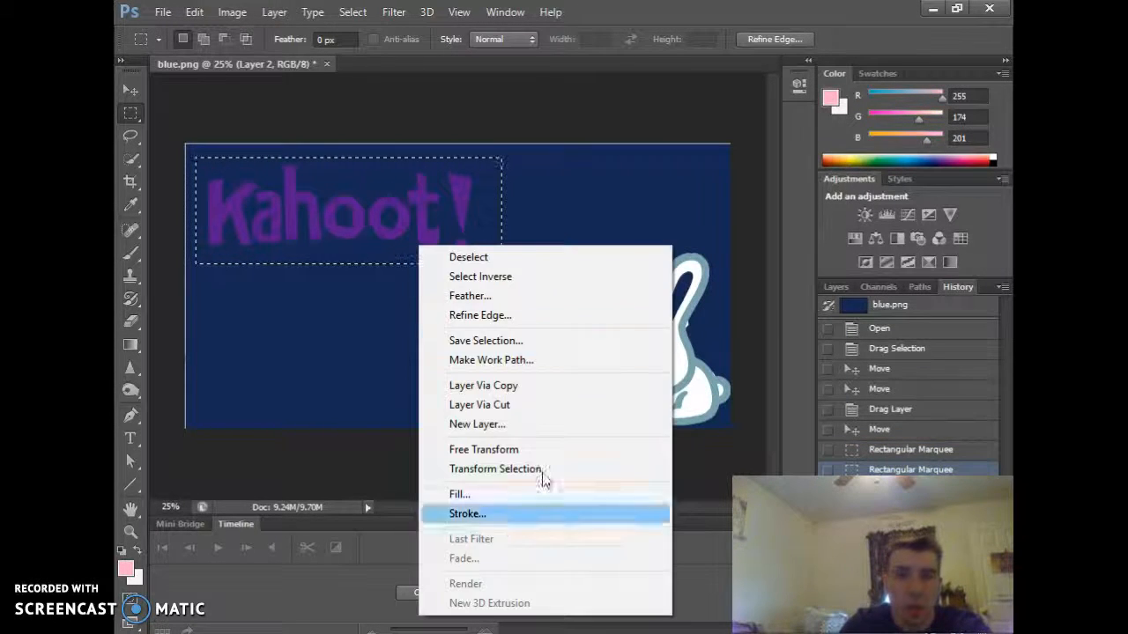
pyautogui.click(487, 449)
pyautogui.moveTo(503, 268); pyautogui.dragTo(592, 274)
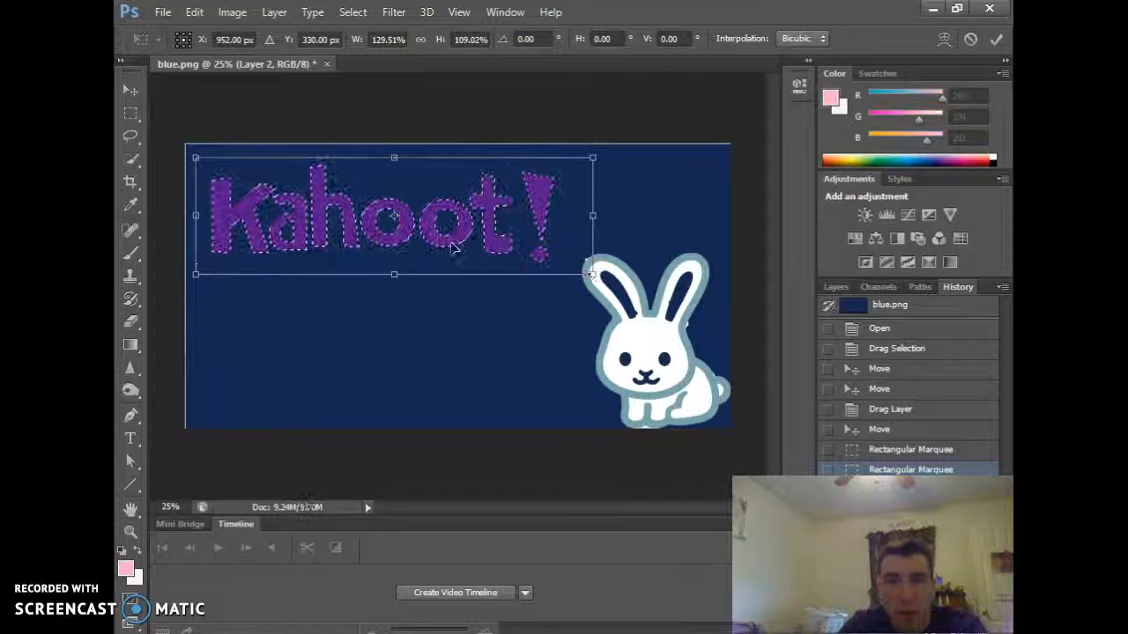
pyautogui.click(127, 91)
pyautogui.click(476, 259)
pyautogui.moveTo(345, 244); pyautogui.dragTo(346, 291)
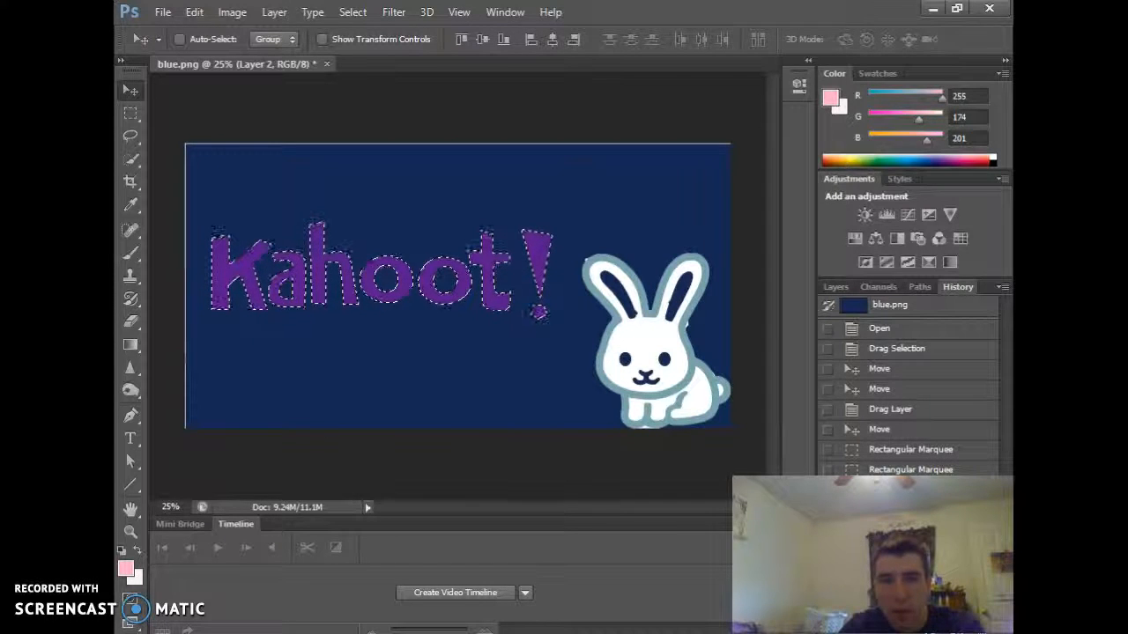
# - Switch to the browser and search Google Images for "easter"
pyautogui.click(269, 632)
pyautogui.scroll(3, 374, 121)
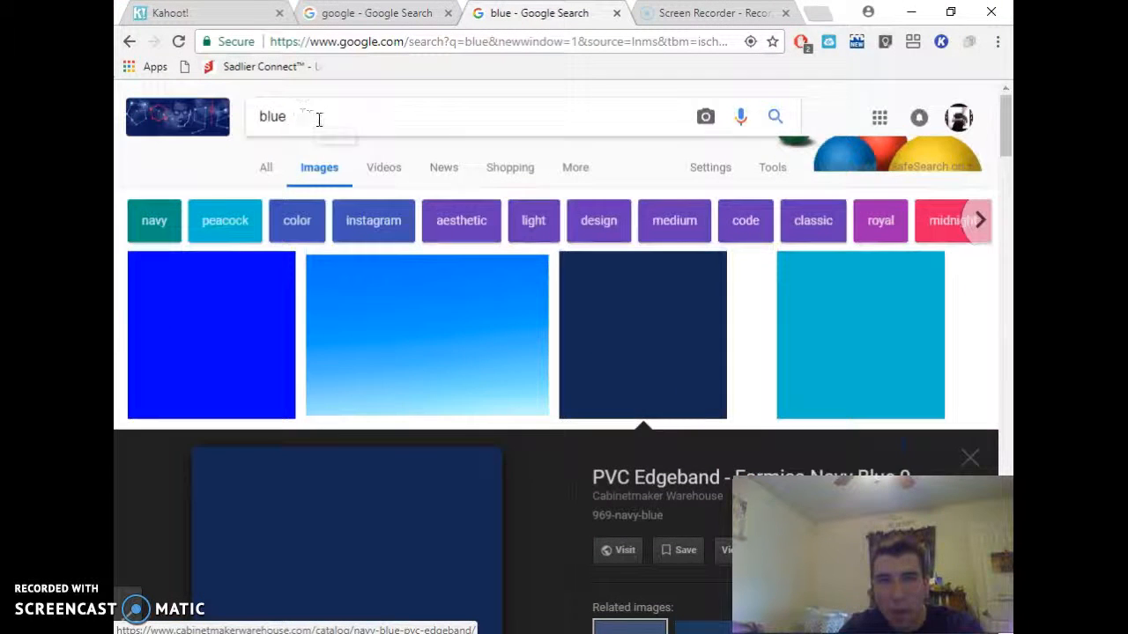
pyautogui.moveTo(319, 120); pyautogui.dragTo(206, 111)
pyautogui.write('easter')
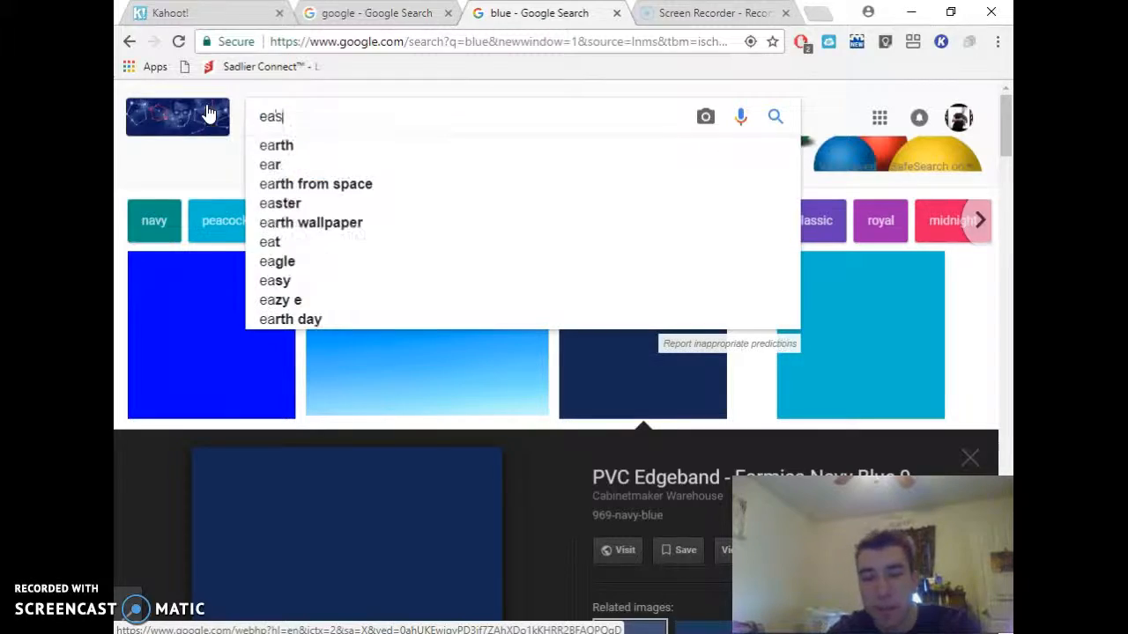
pyautogui.press('Return')
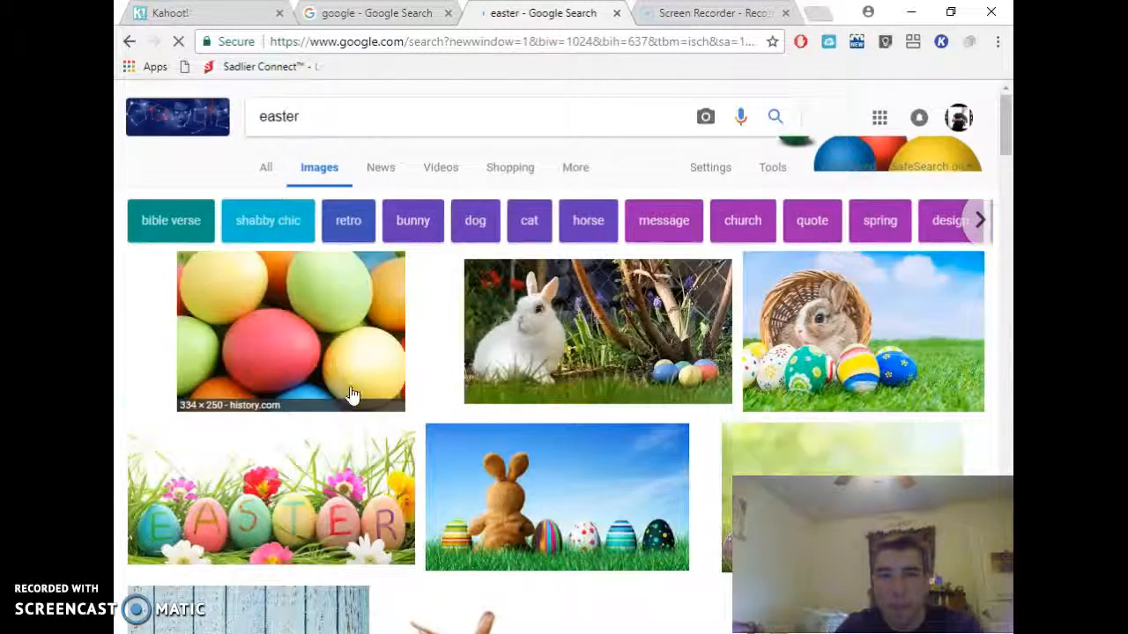
# - Browse the image results and open the preview of the EASTER cookie letters with bunnies and eggs on wooden boards
pyautogui.scroll(-2, 347, 383)
pyautogui.scroll(-1, 321, 345)
pyautogui.scroll(-2, 321, 345)
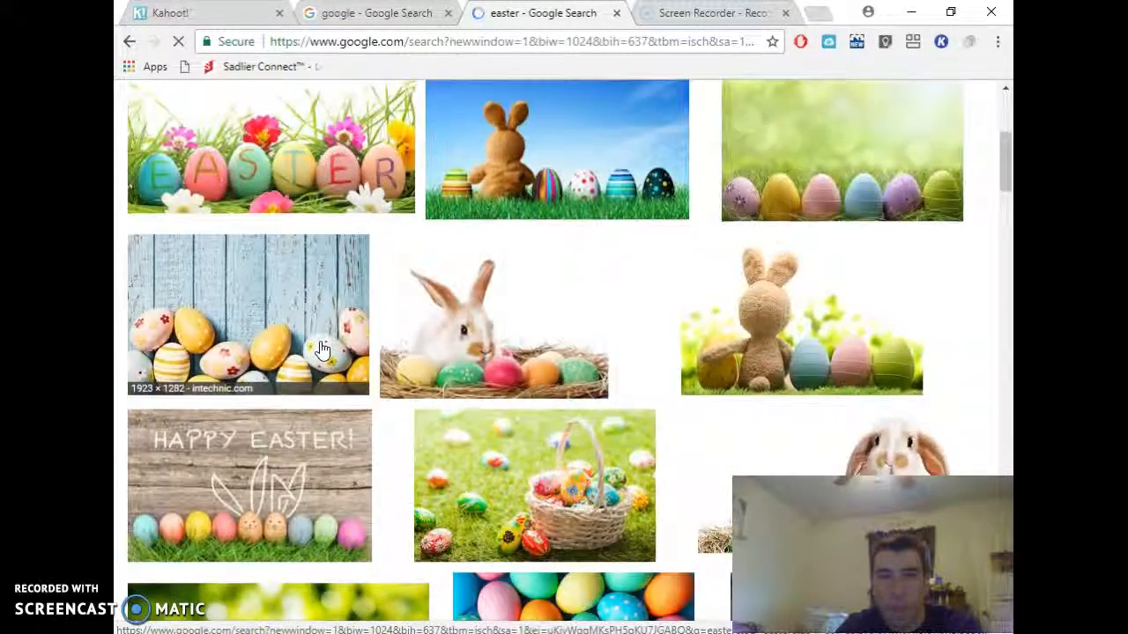
pyautogui.scroll(1, 320, 351)
pyautogui.scroll(-5, 309, 370)
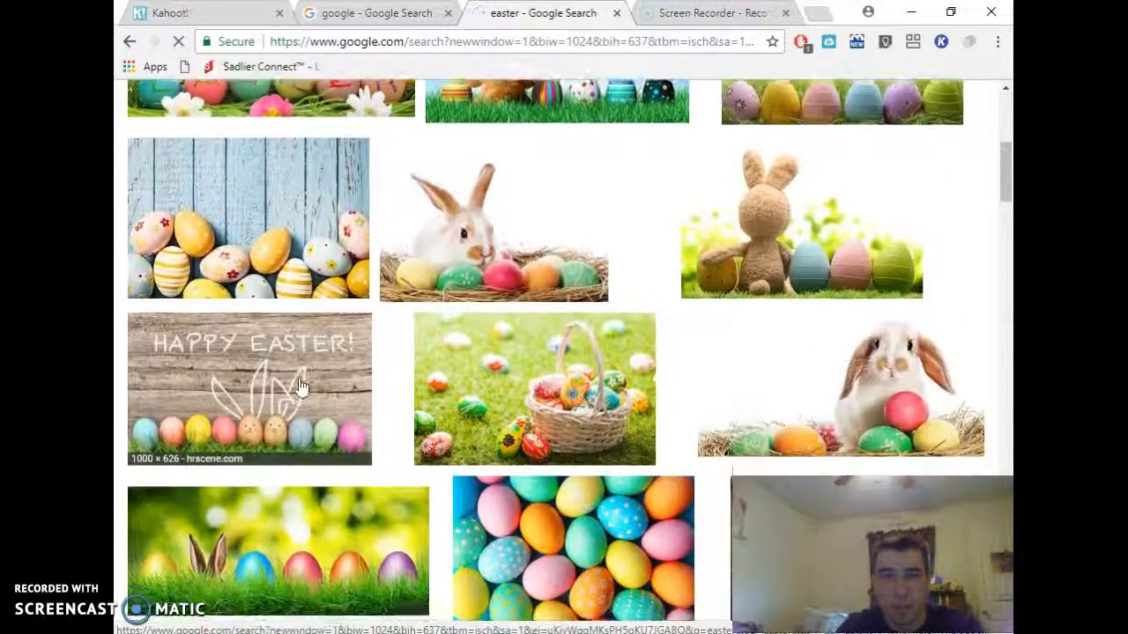
pyautogui.scroll(-9, 300, 391)
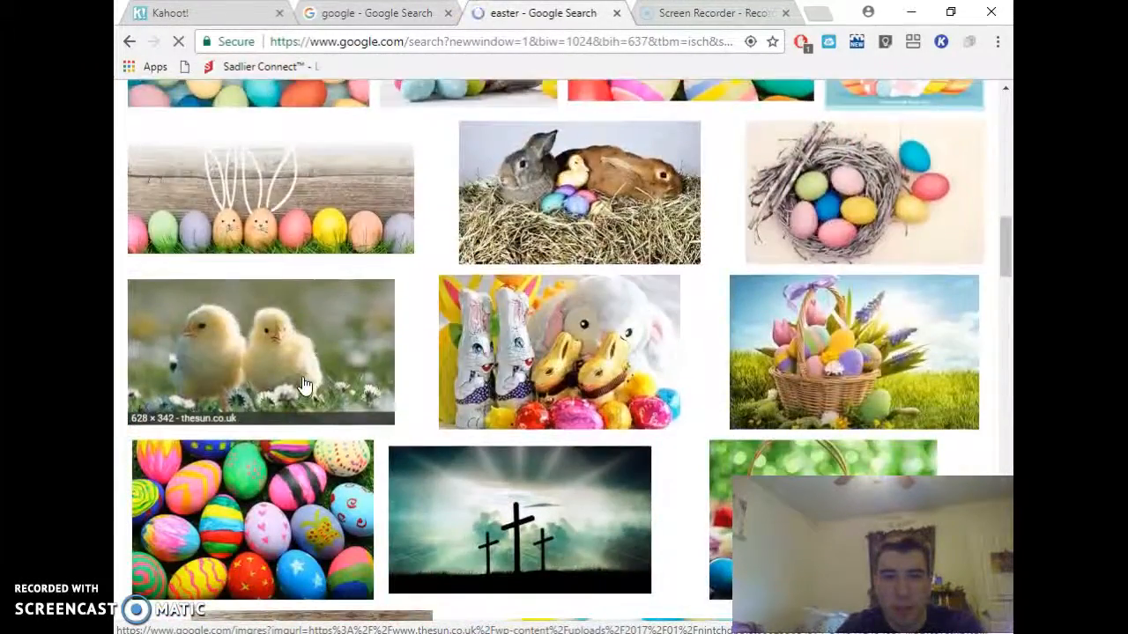
pyautogui.scroll(-3, 300, 385)
pyautogui.scroll(3, 300, 383)
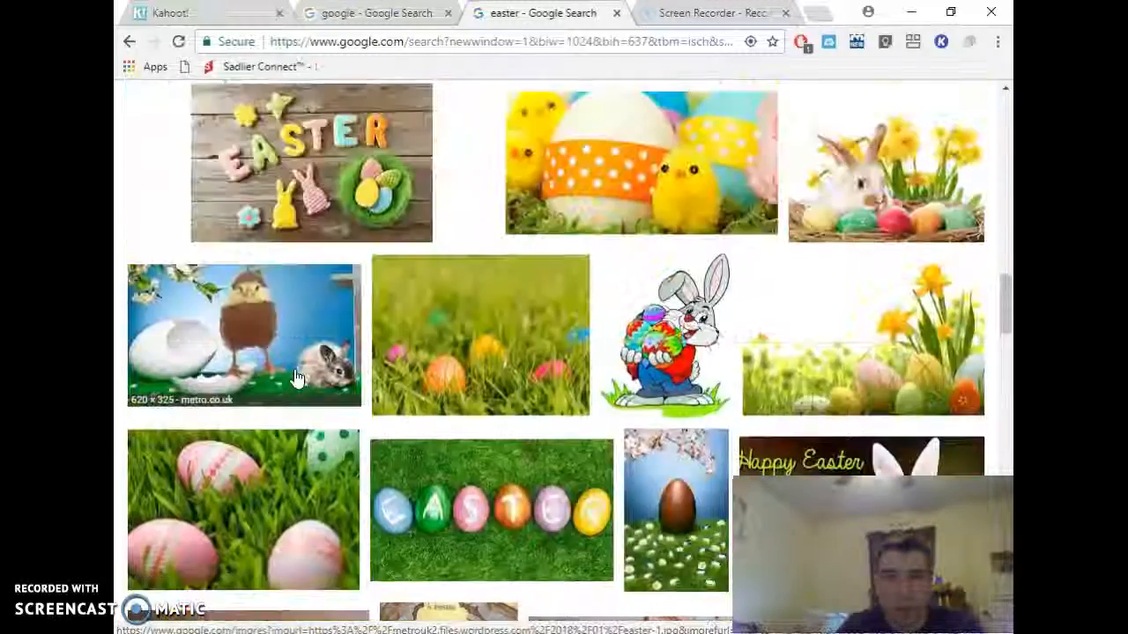
pyautogui.scroll(2, 296, 380)
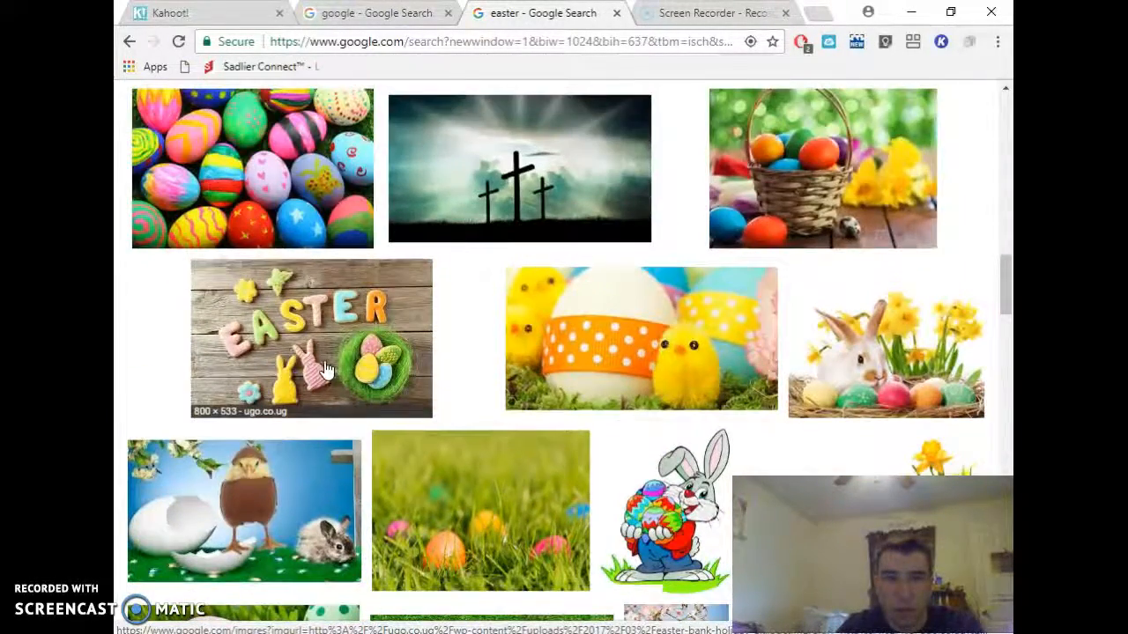
pyautogui.click(326, 368)
# - Save the previewed Easter cookie image to the Pictures folder under the file name easter
pyautogui.rightClick(332, 401)
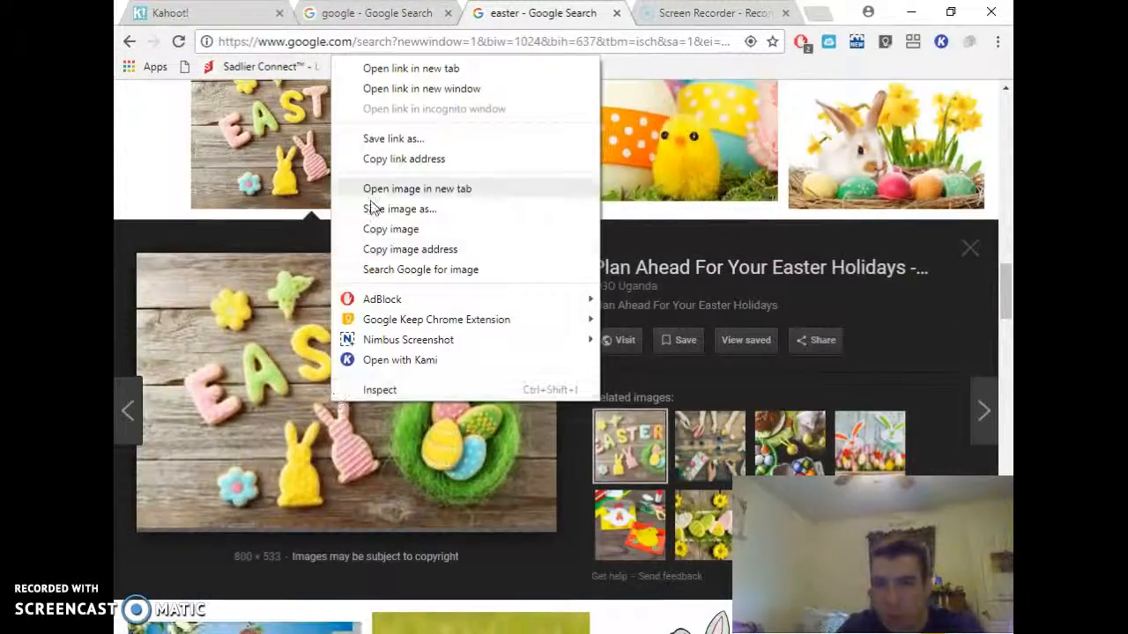
pyautogui.click(397, 208)
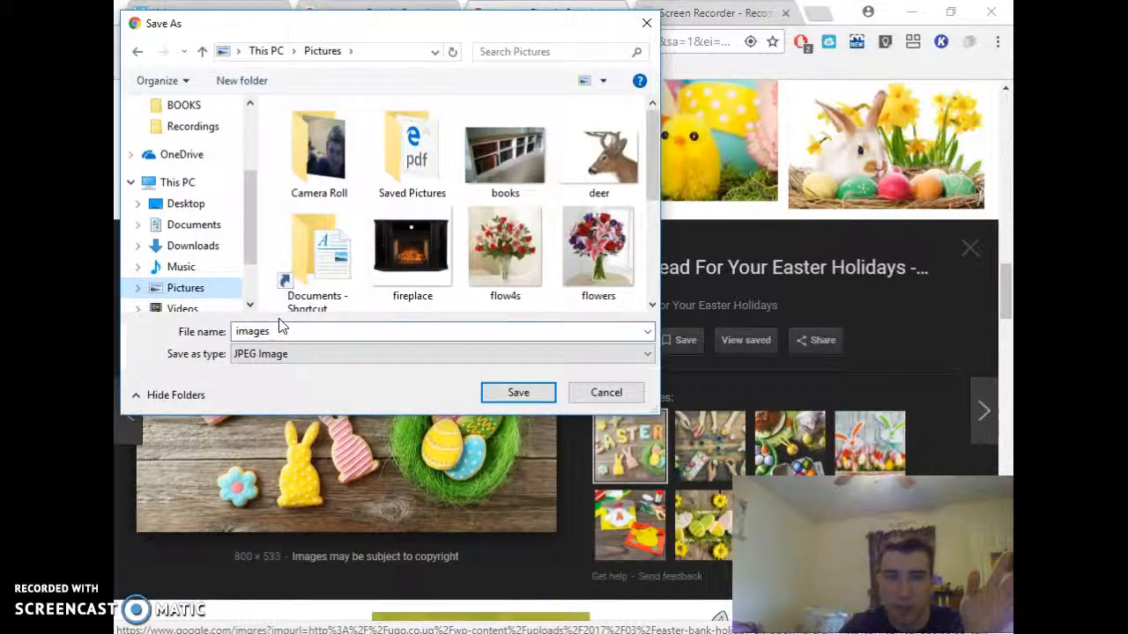
pyautogui.write('eas')
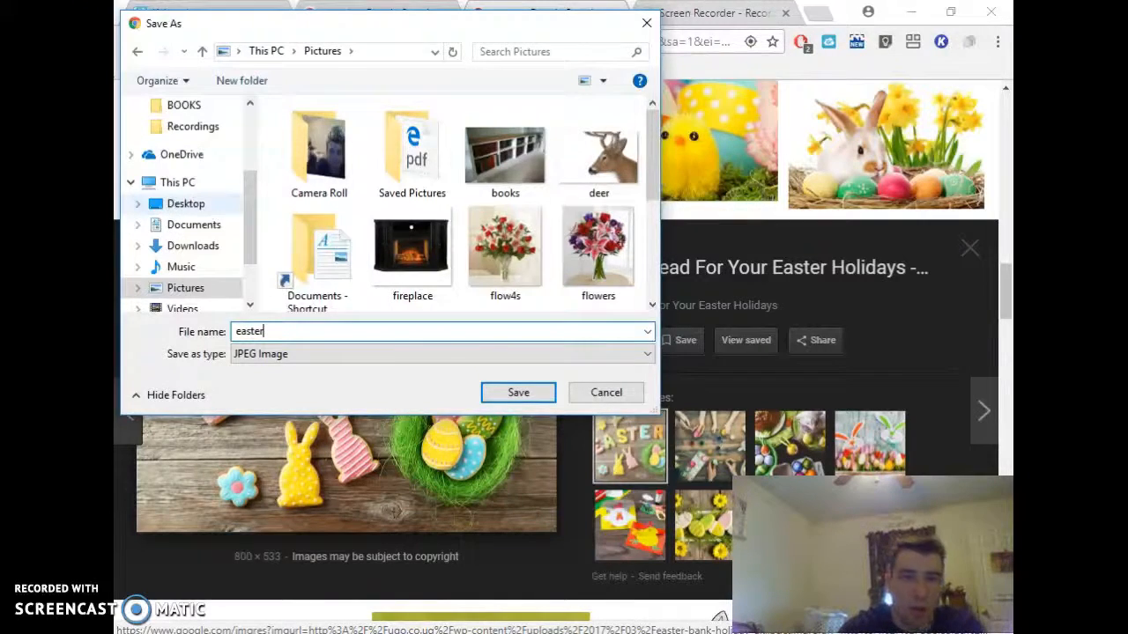
pyautogui.write('ter')
pyautogui.press('Return')
# - Switch back to the blue.png document in Photoshop
pyautogui.click(370, 13)
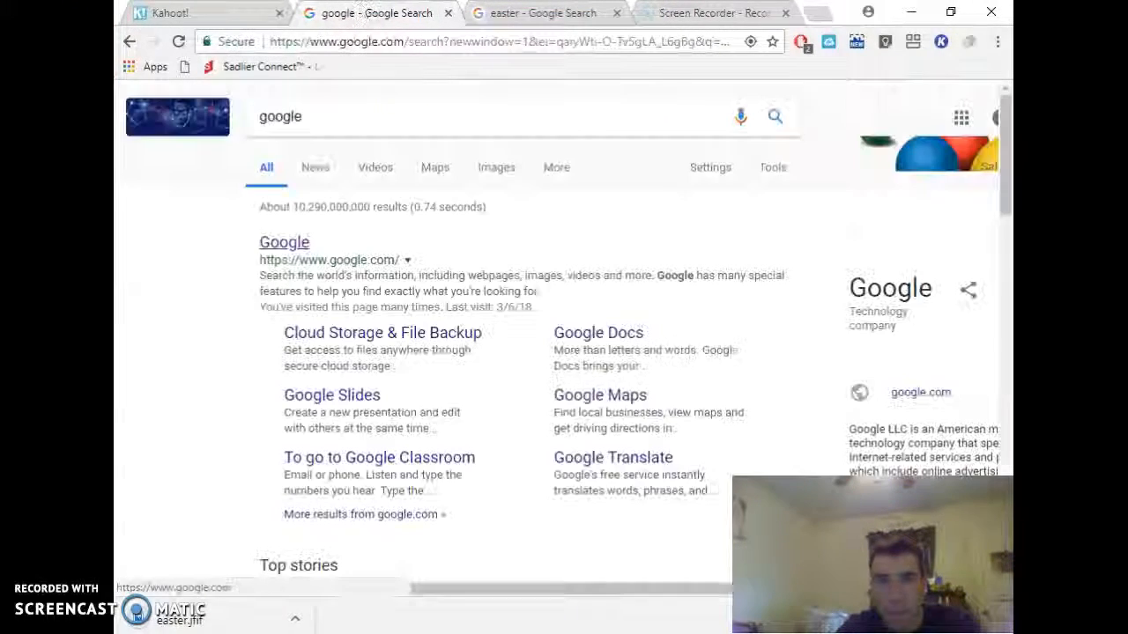
pyautogui.click(705, 12)
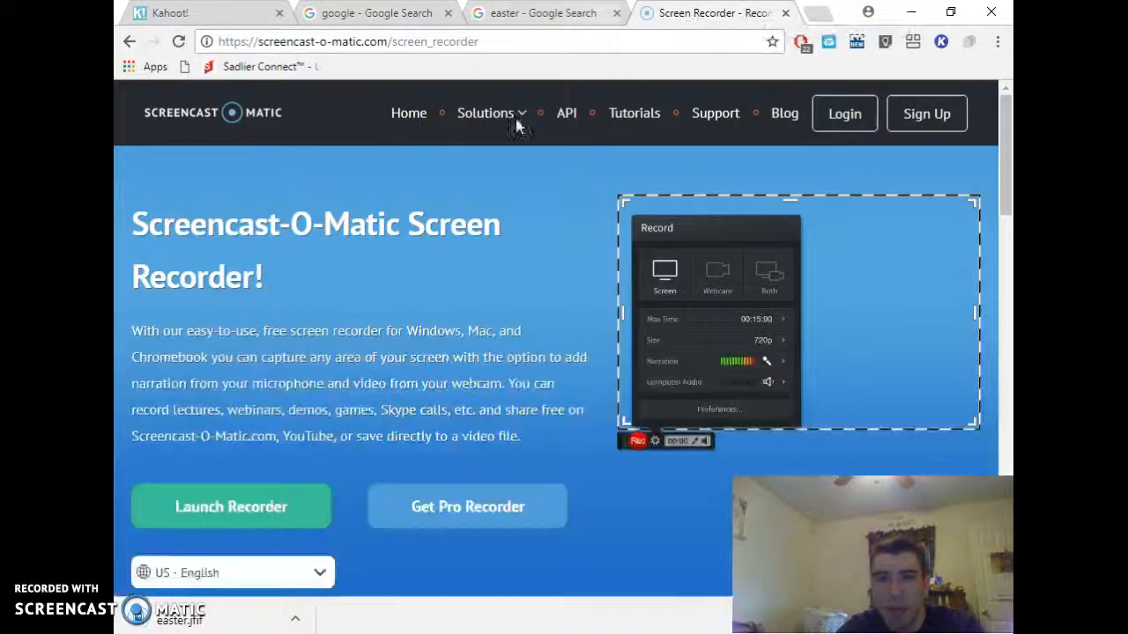
pyautogui.hotkey('alt', 'Tab')
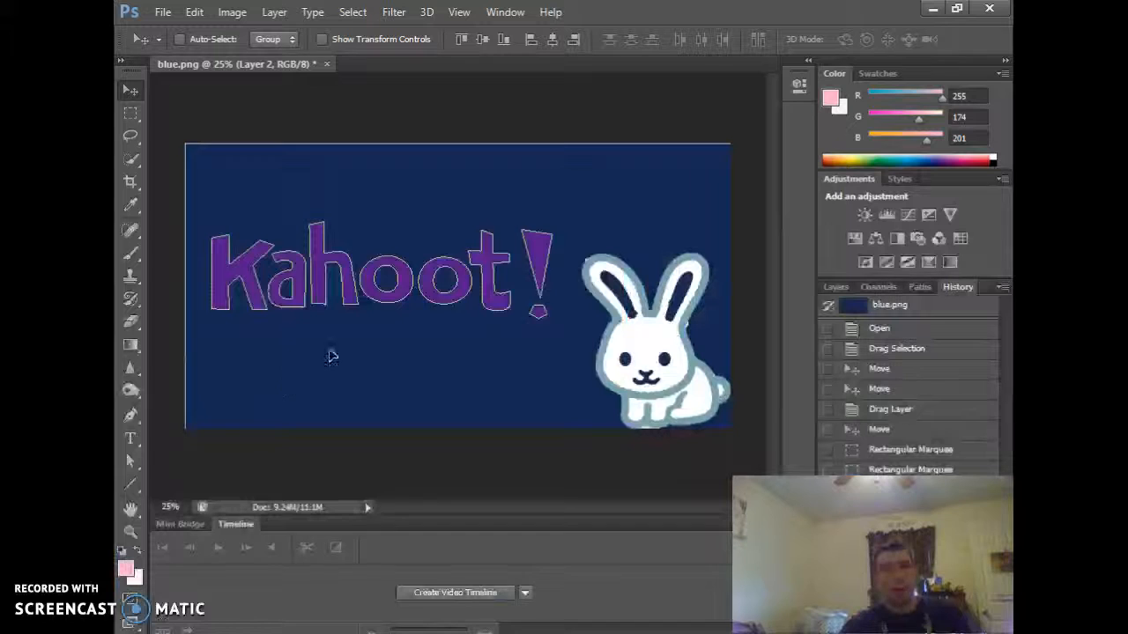
# - Try to open the saved easter image from the Pictures folder
pyautogui.click(164, 12)
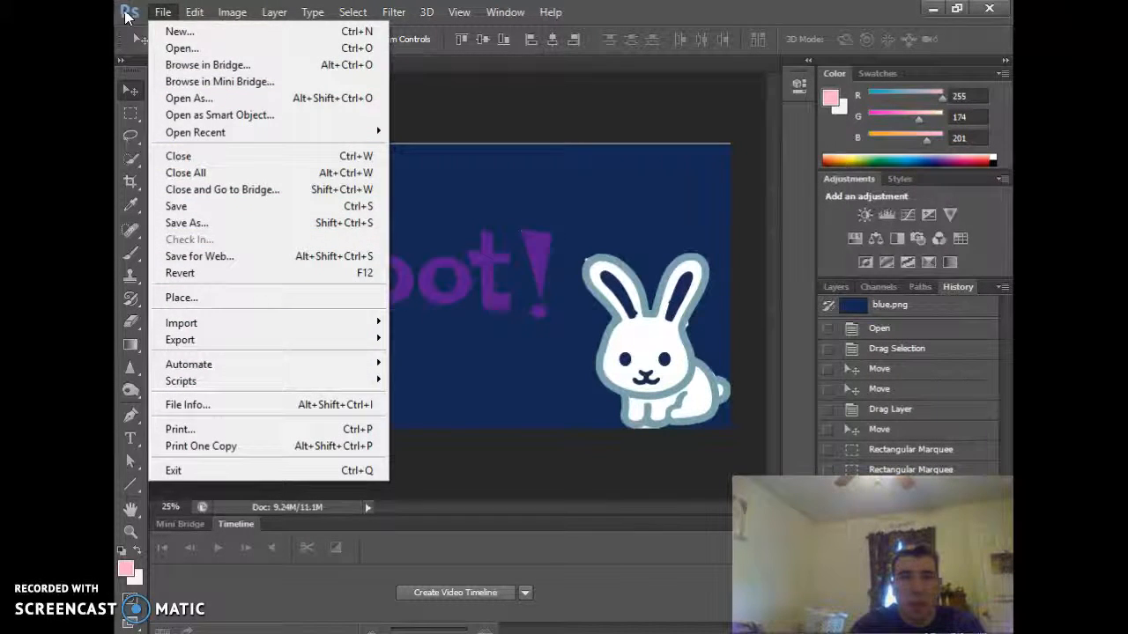
pyautogui.click(185, 48)
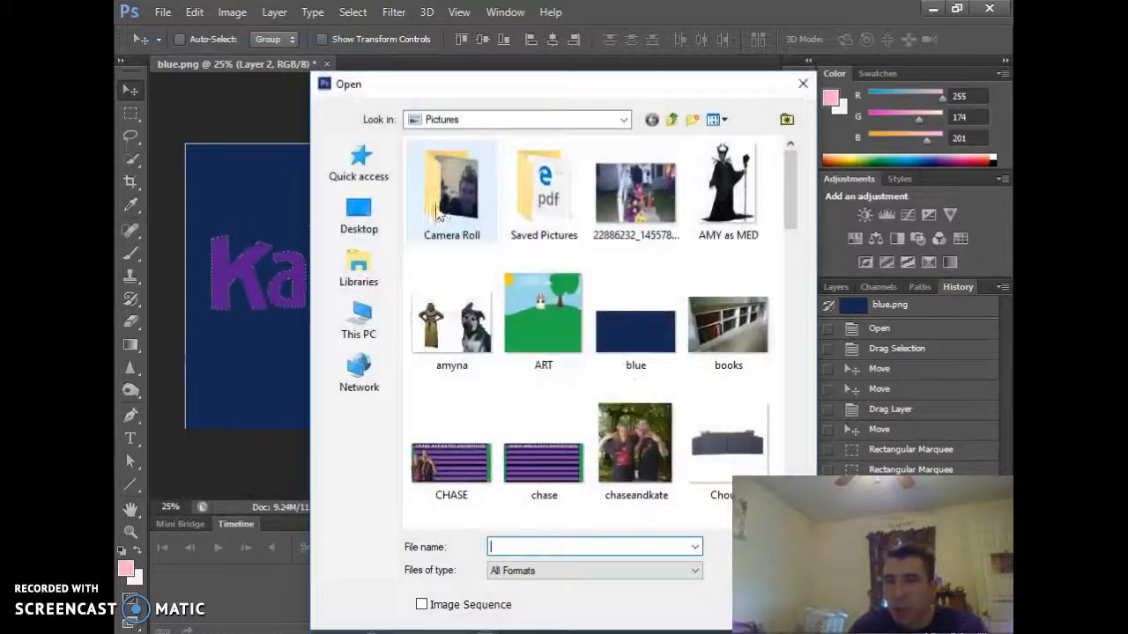
pyautogui.scroll(-10, 588, 301)
pyautogui.scroll(5, 588, 301)
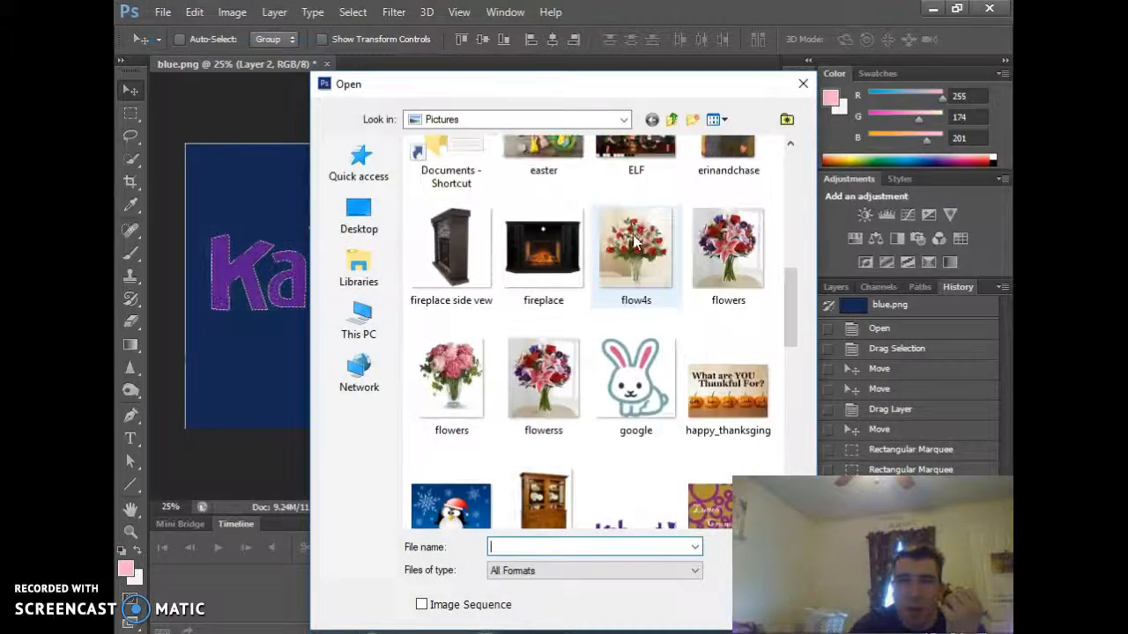
pyautogui.scroll(-8, 581, 335)
pyautogui.scroll(-3, 590, 343)
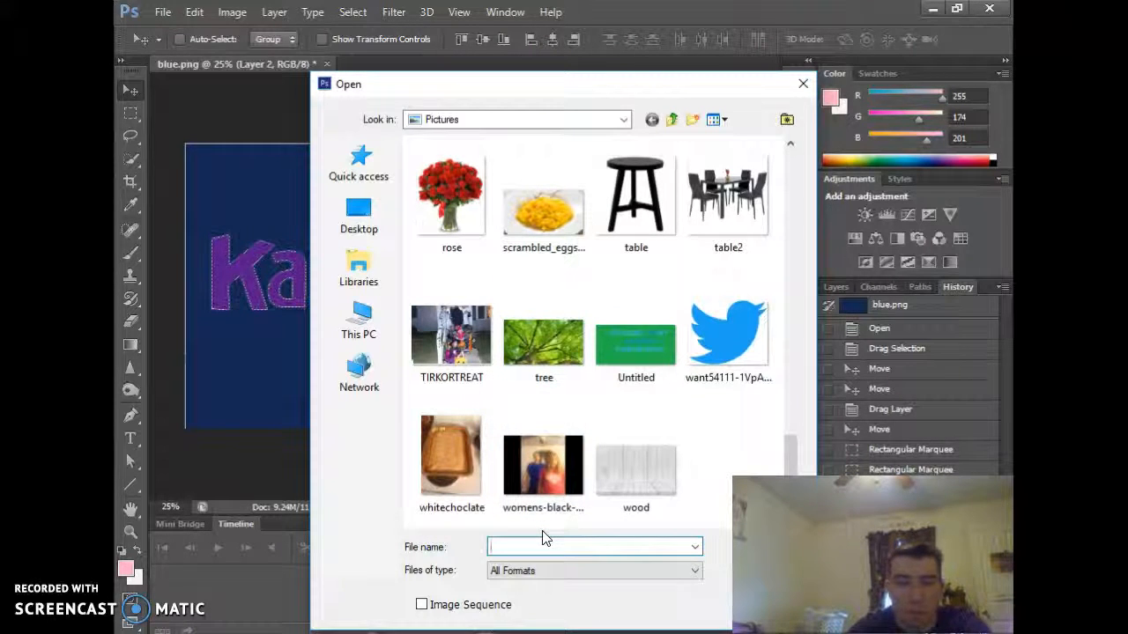
pyautogui.write('easter')
pyautogui.press('Return')
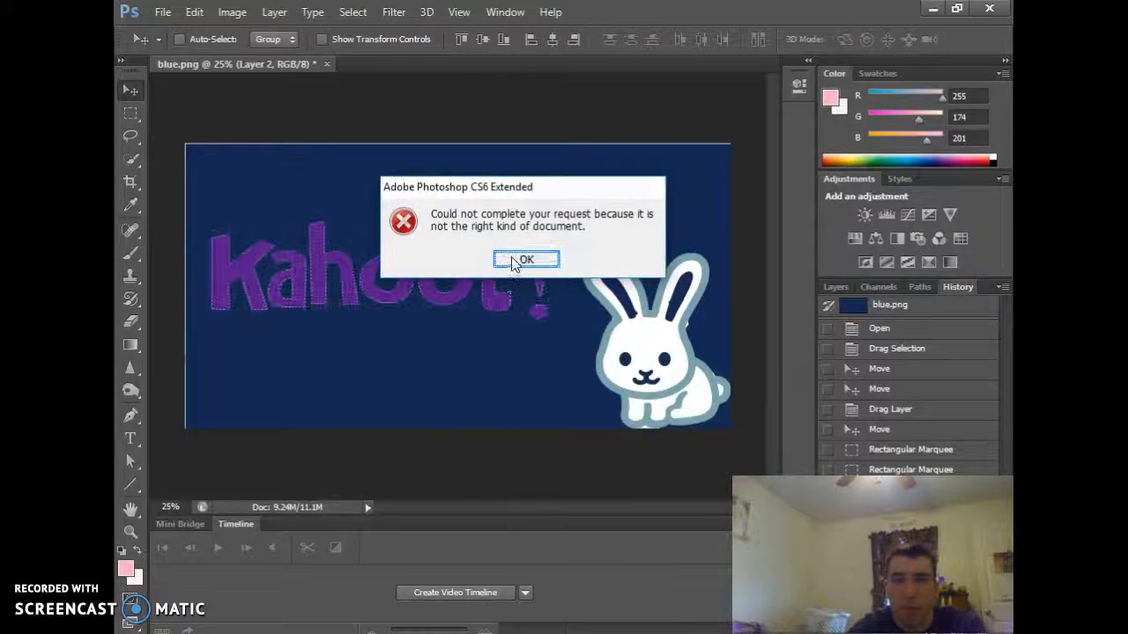
pyautogui.click(520, 261)
# - Check the saved Easter image's search result in the browser and return to Photoshop
pyautogui.hotkey('alt', 'Tab')
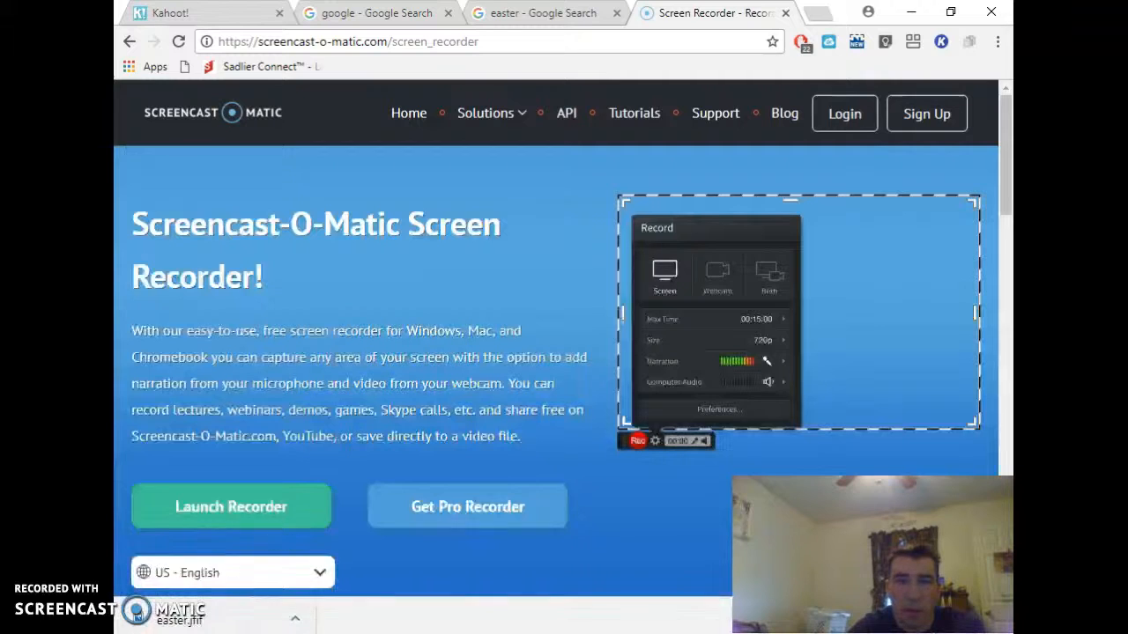
pyautogui.click(379, 13)
pyautogui.click(599, 15)
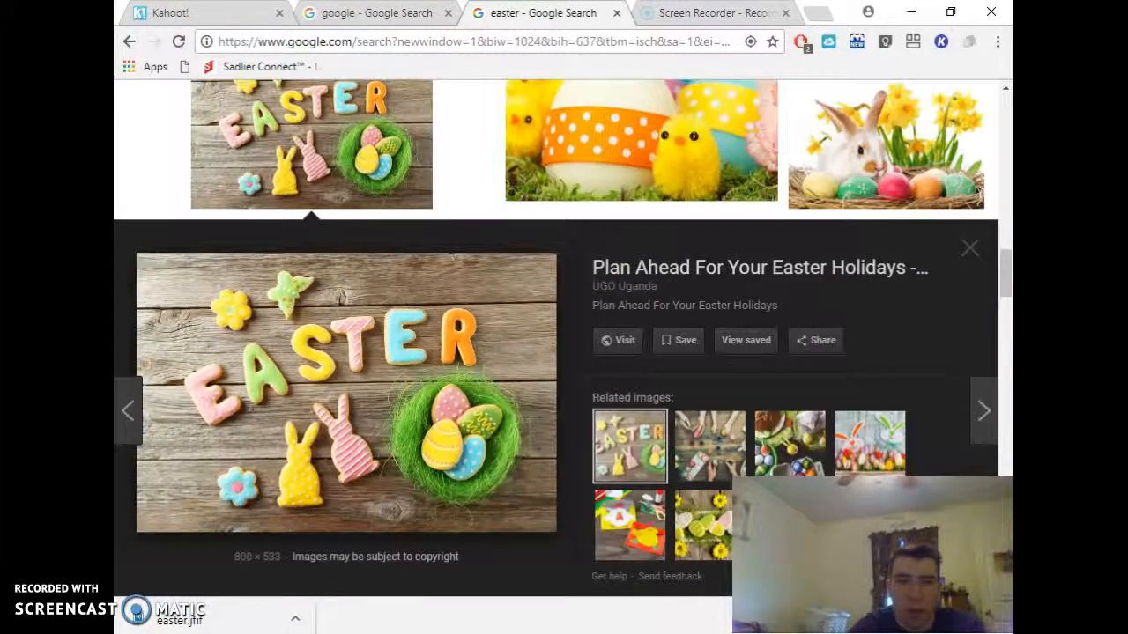
pyautogui.click(193, 585)
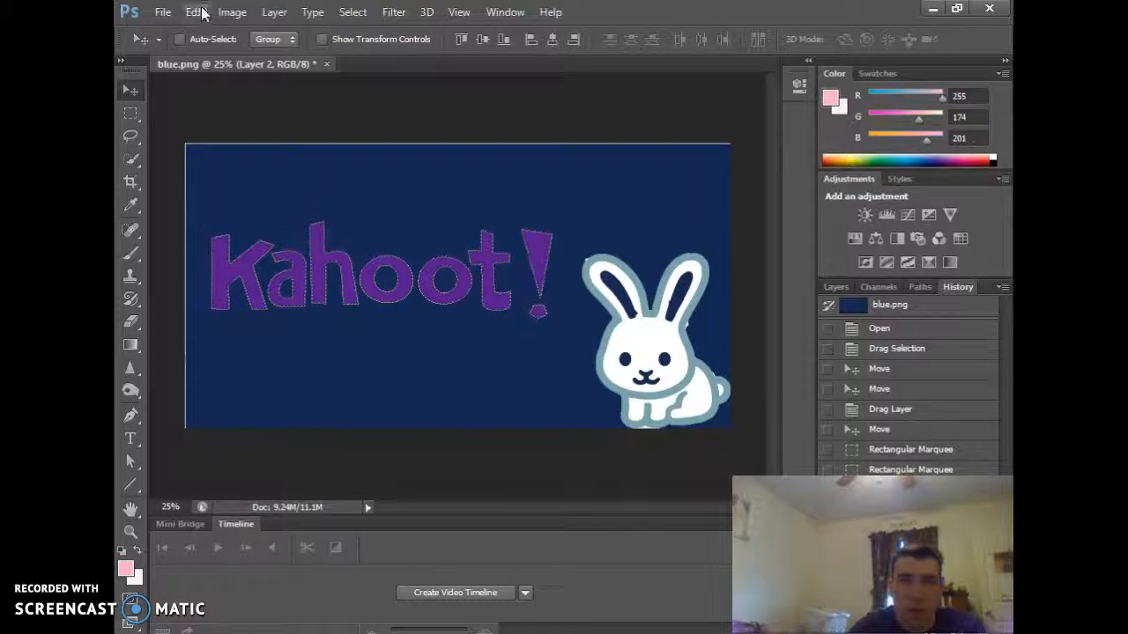
# - Try to open easter.jfif from the Pictures folder
pyautogui.click(172, 15)
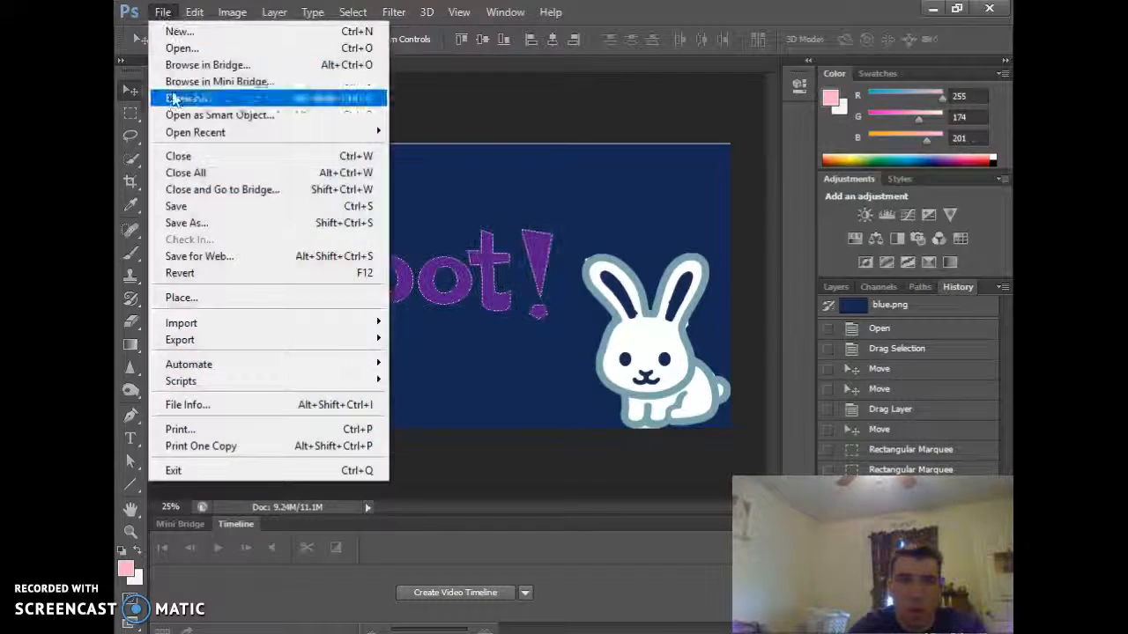
pyautogui.click(176, 45)
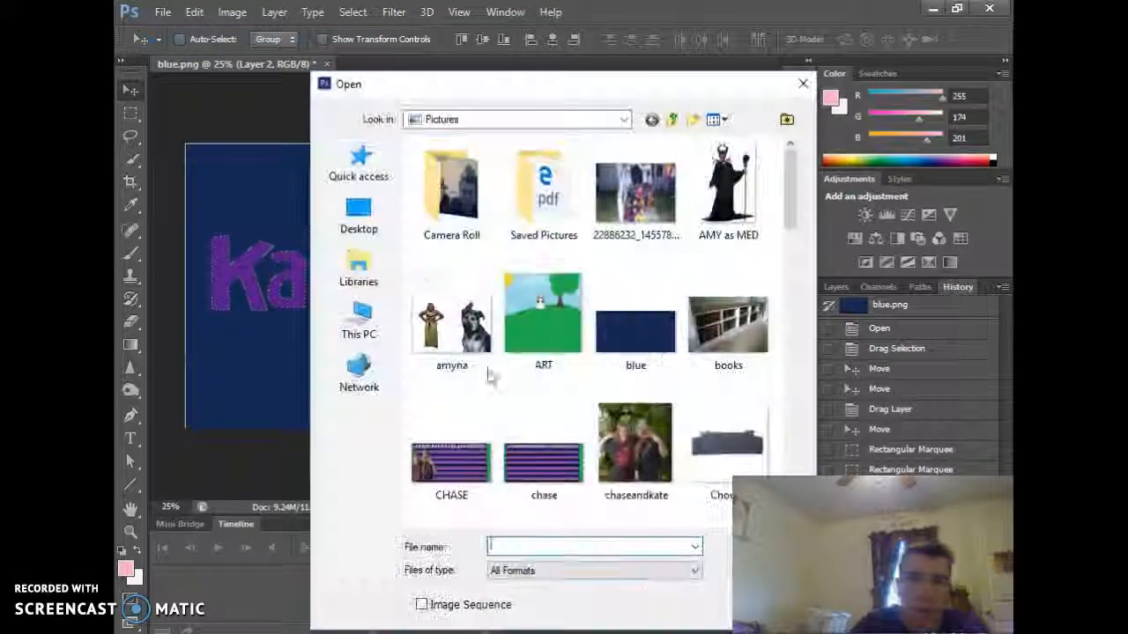
pyautogui.write('eas')
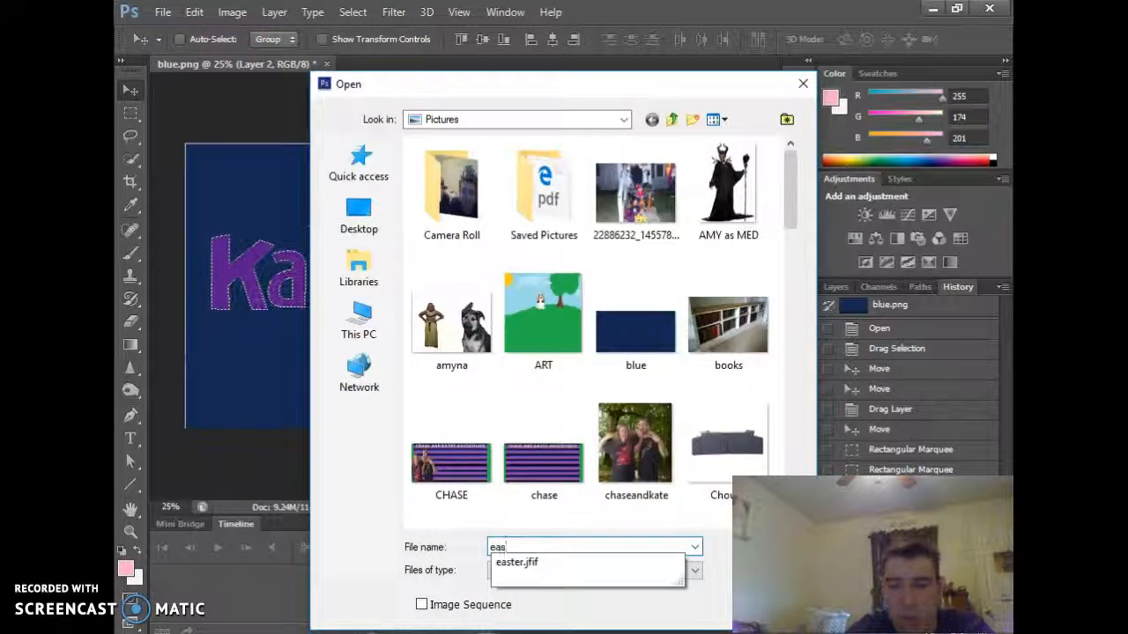
pyautogui.click(531, 565)
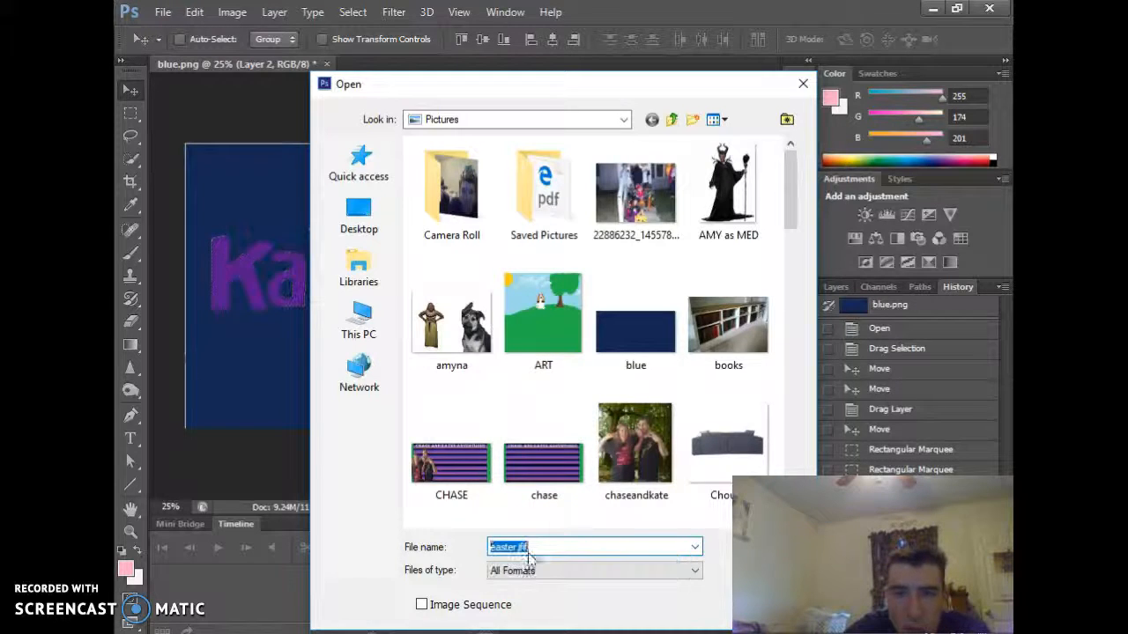
pyautogui.press('Return')
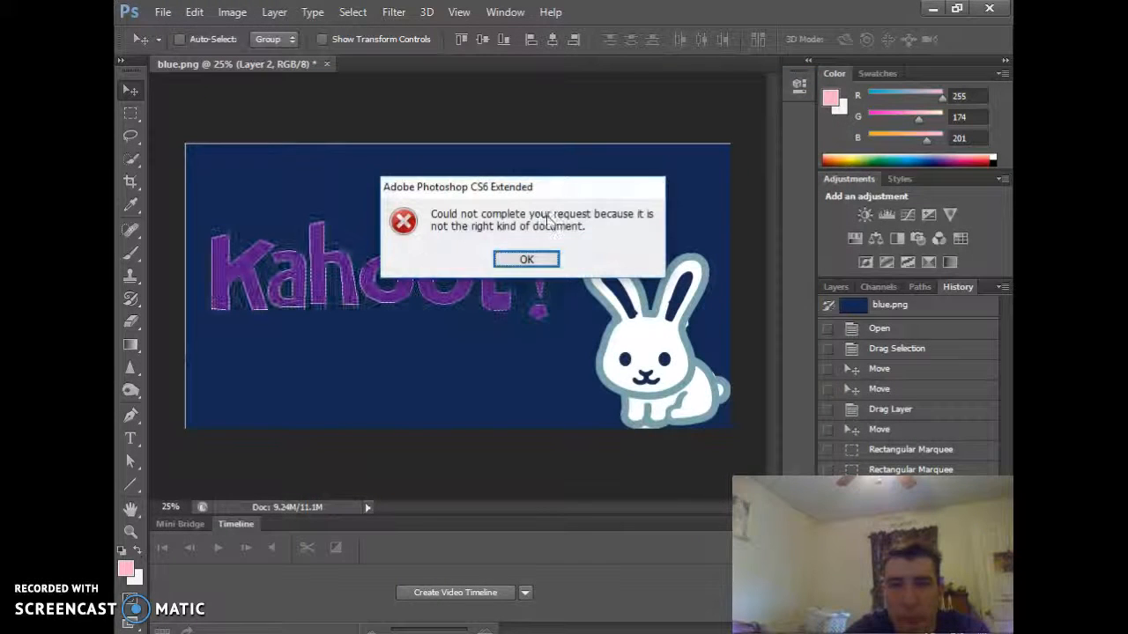
pyautogui.click(527, 261)
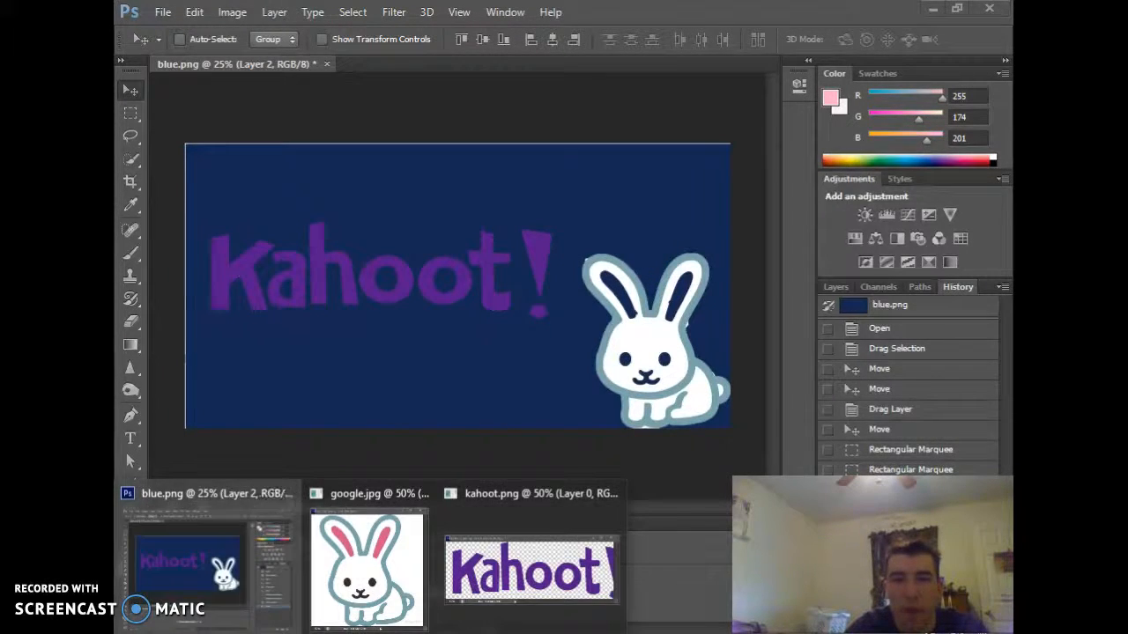
# - Switch to the browser and save the previewed Easter cookie image to the Pictures folder as easter-bank-holiday-uk.jpg
pyautogui.click(299, 633)
pyautogui.rightClick(325, 445)
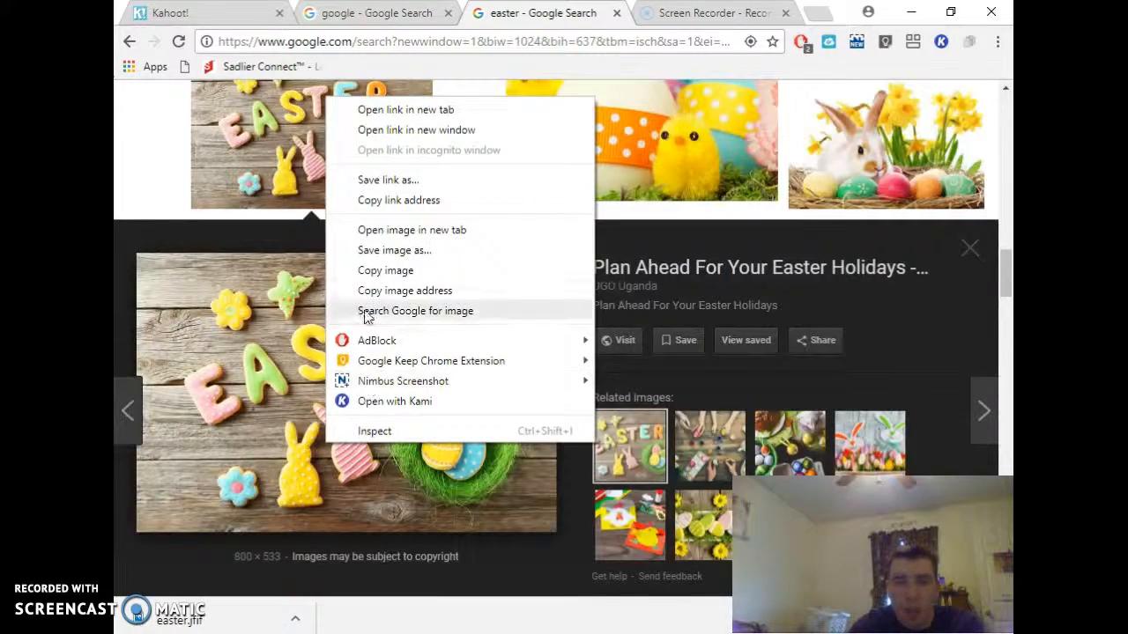
pyautogui.click(398, 270)
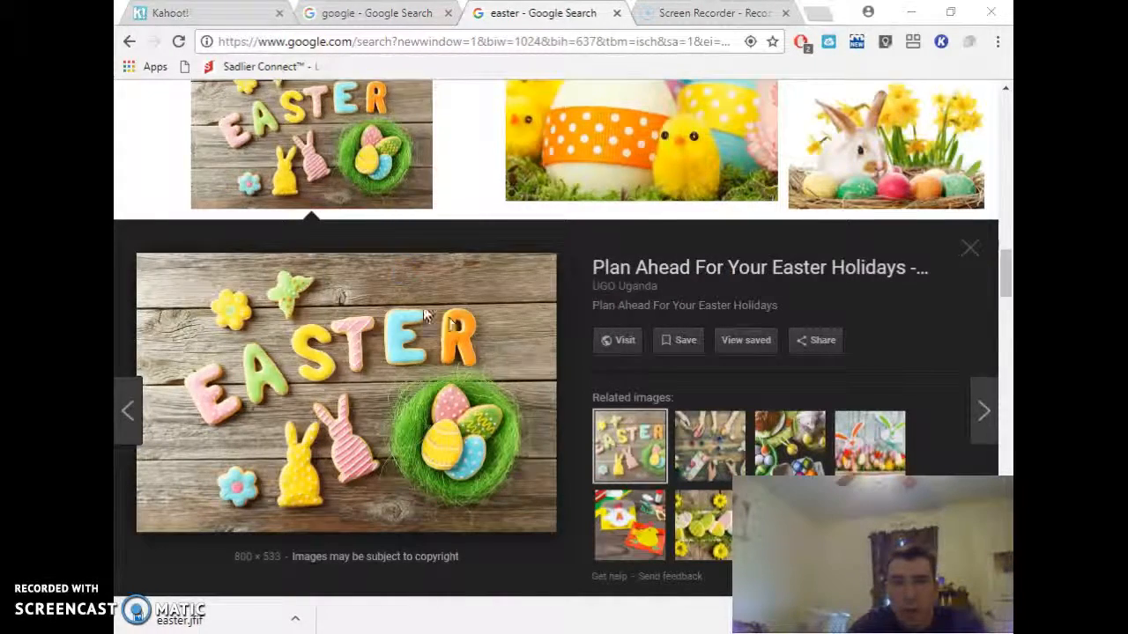
pyautogui.click(344, 353)
pyautogui.click(279, 384)
pyautogui.click(511, 393)
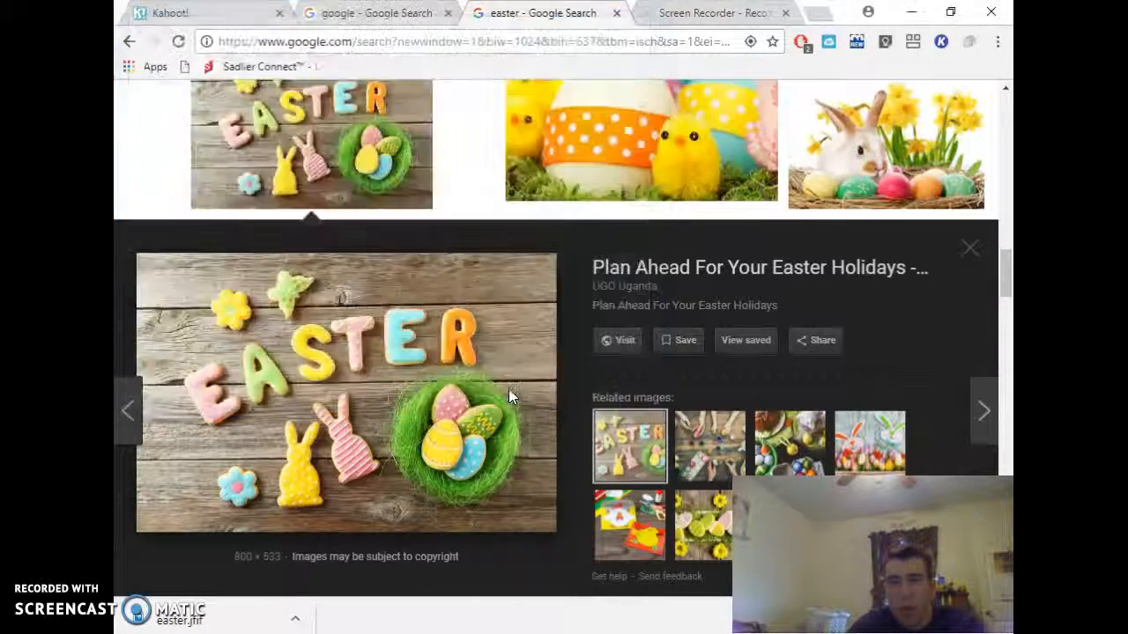
# - Return to the blue.png document in Photoshop
pyautogui.click(370, 12)
pyautogui.click(298, 10)
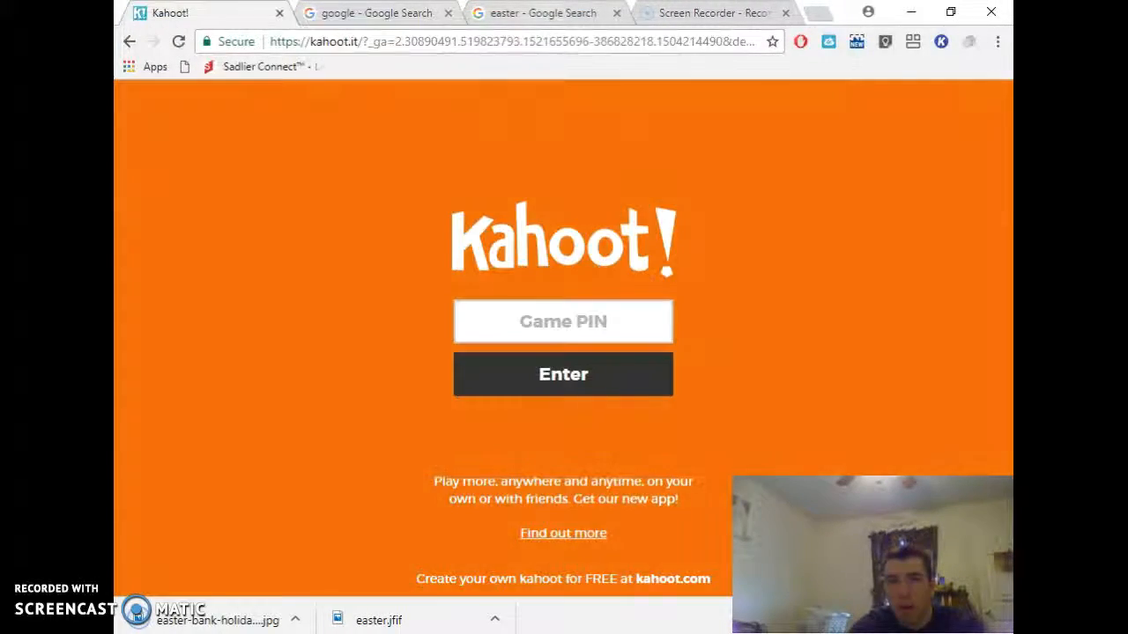
pyautogui.click(544, 13)
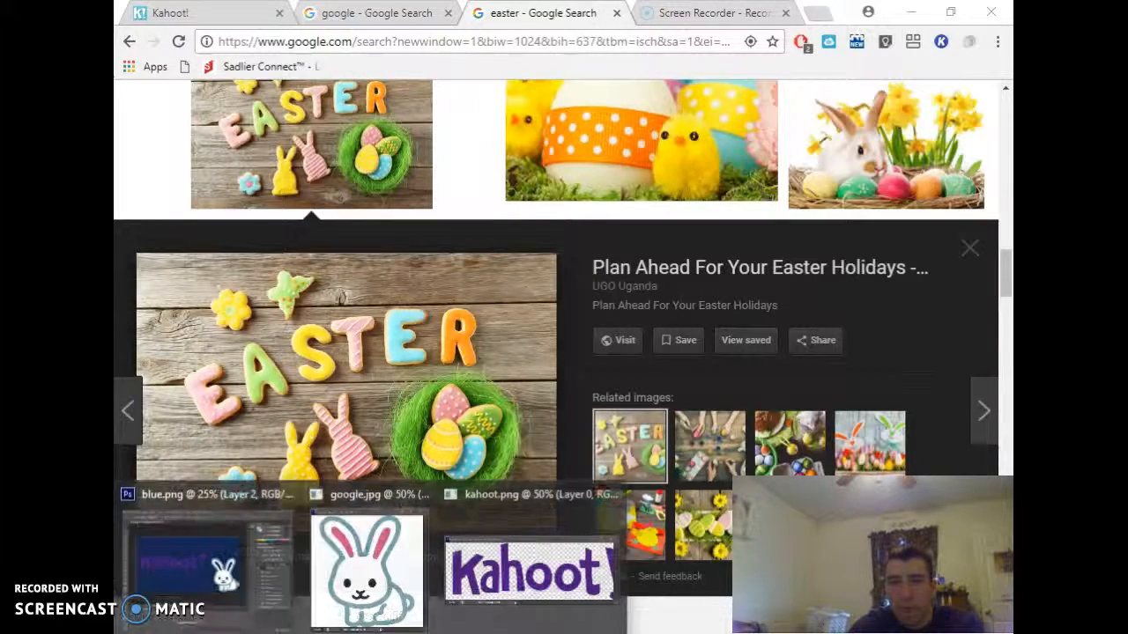
pyautogui.click(257, 565)
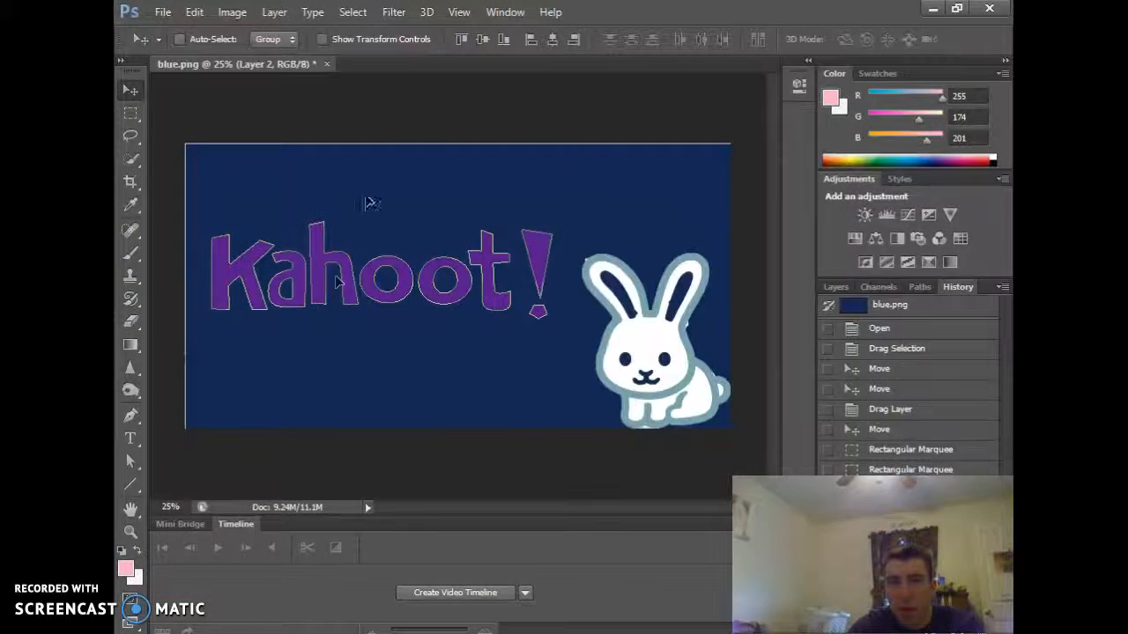
# - Look through the Pictures folder for the Easter image and try to open it by file name
pyautogui.click(163, 11)
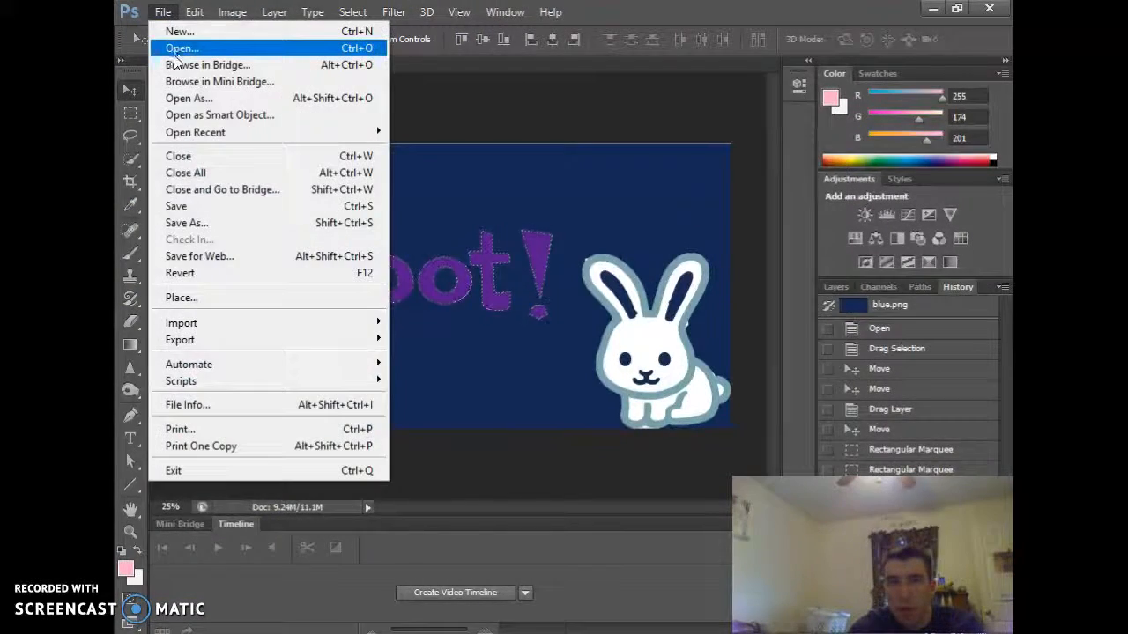
pyautogui.click(179, 48)
pyautogui.scroll(-10, 573, 353)
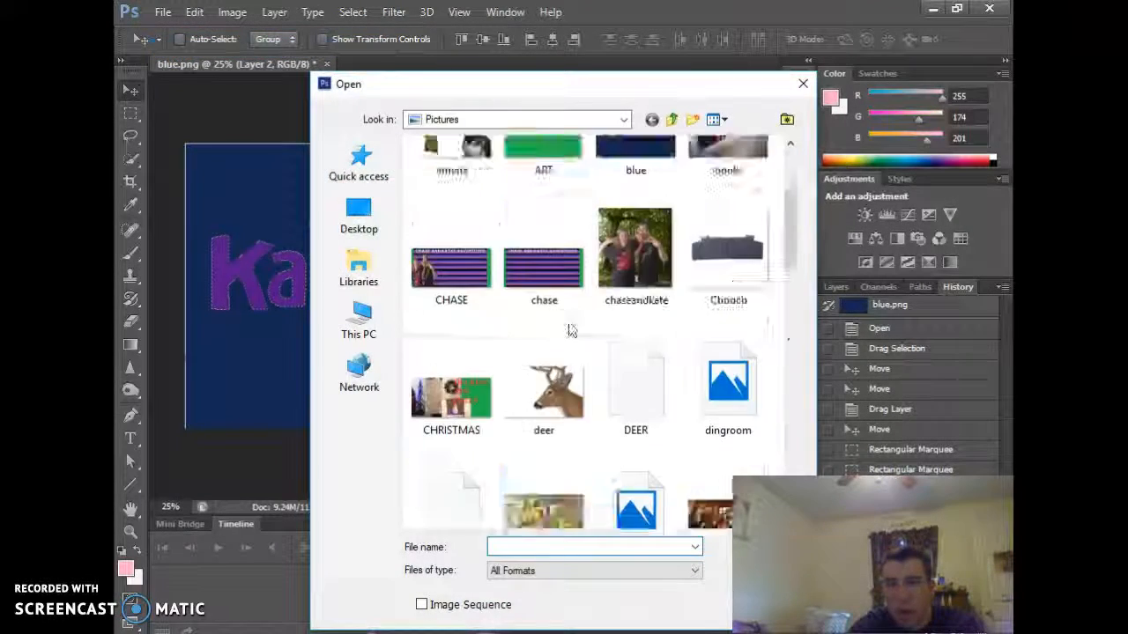
pyautogui.scroll(-10, 573, 365)
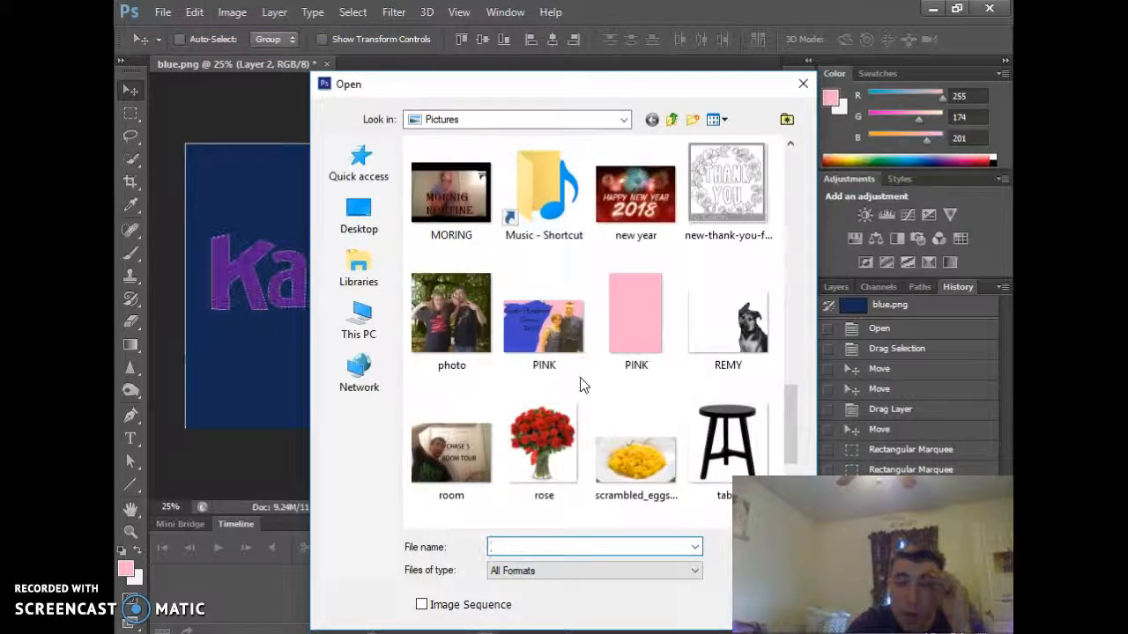
pyautogui.scroll(-1, 595, 396)
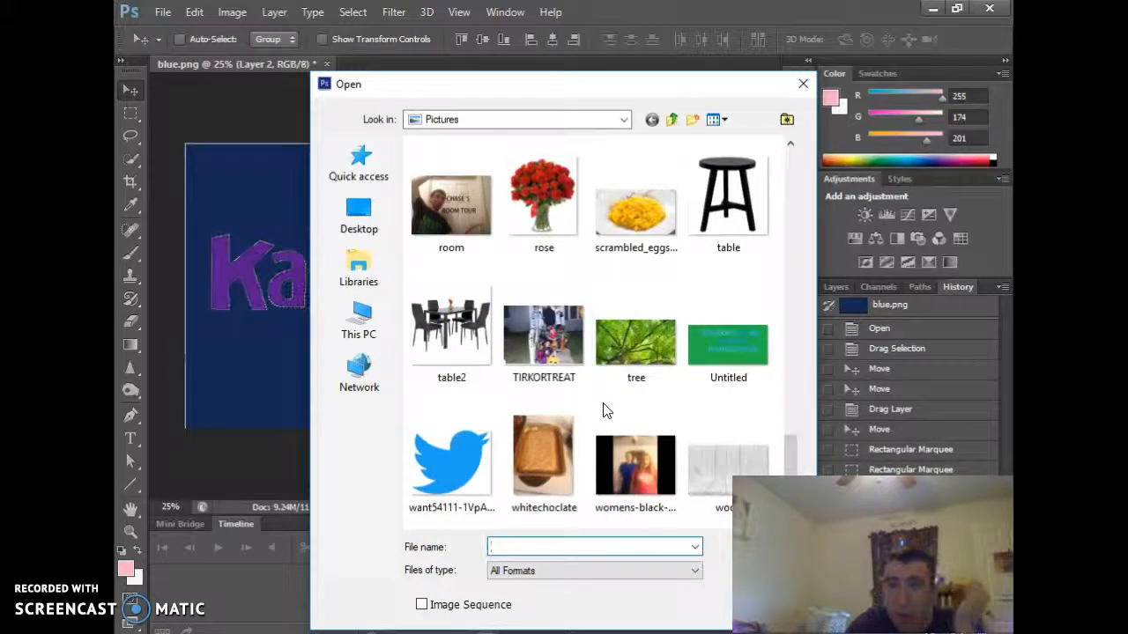
pyautogui.scroll(15, 604, 409)
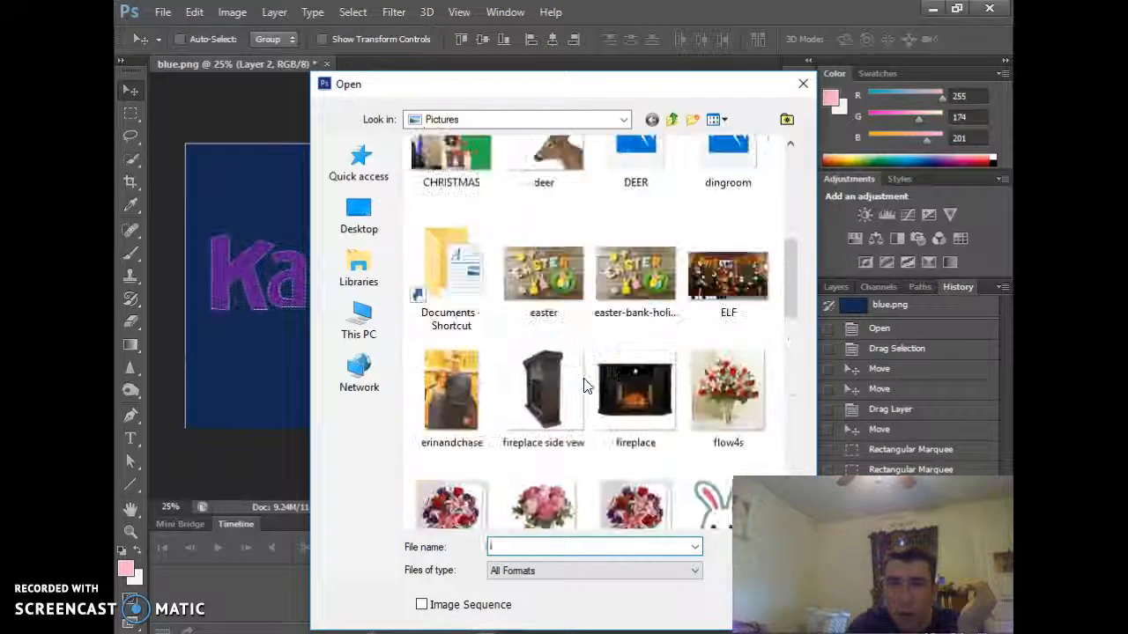
pyautogui.scroll(6, 583, 383)
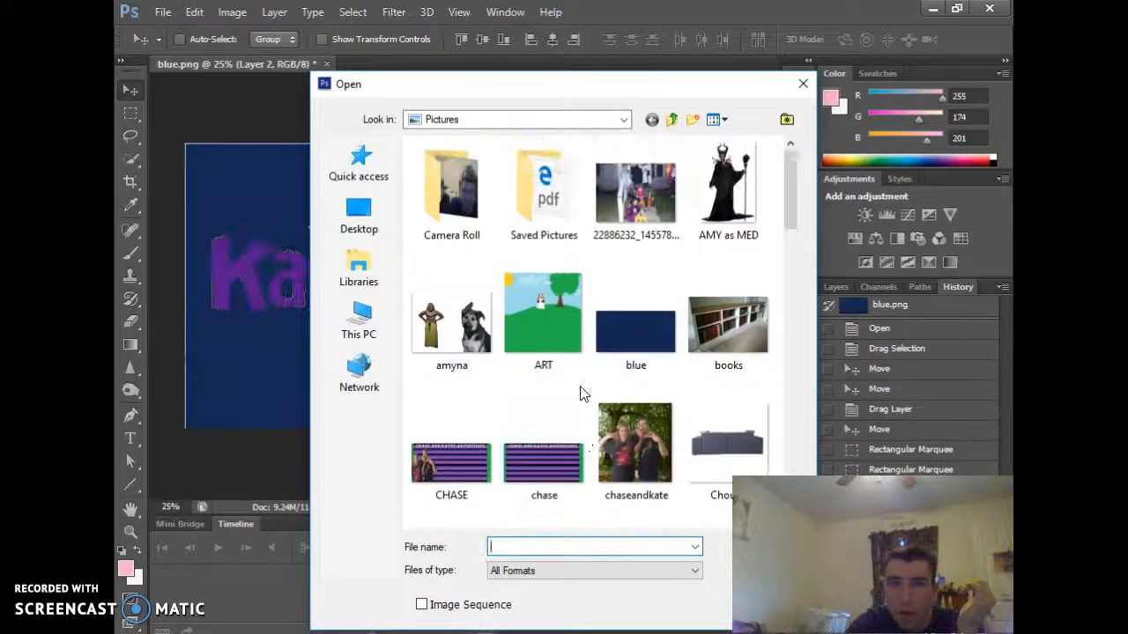
pyautogui.scroll(-10, 568, 348)
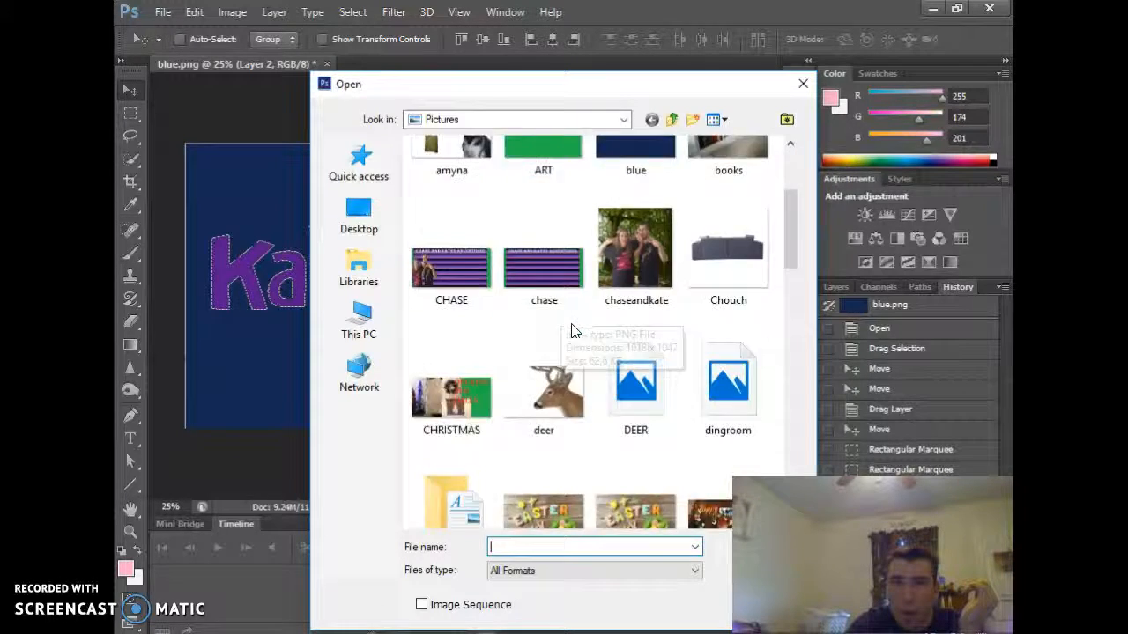
pyautogui.scroll(-5, 568, 346)
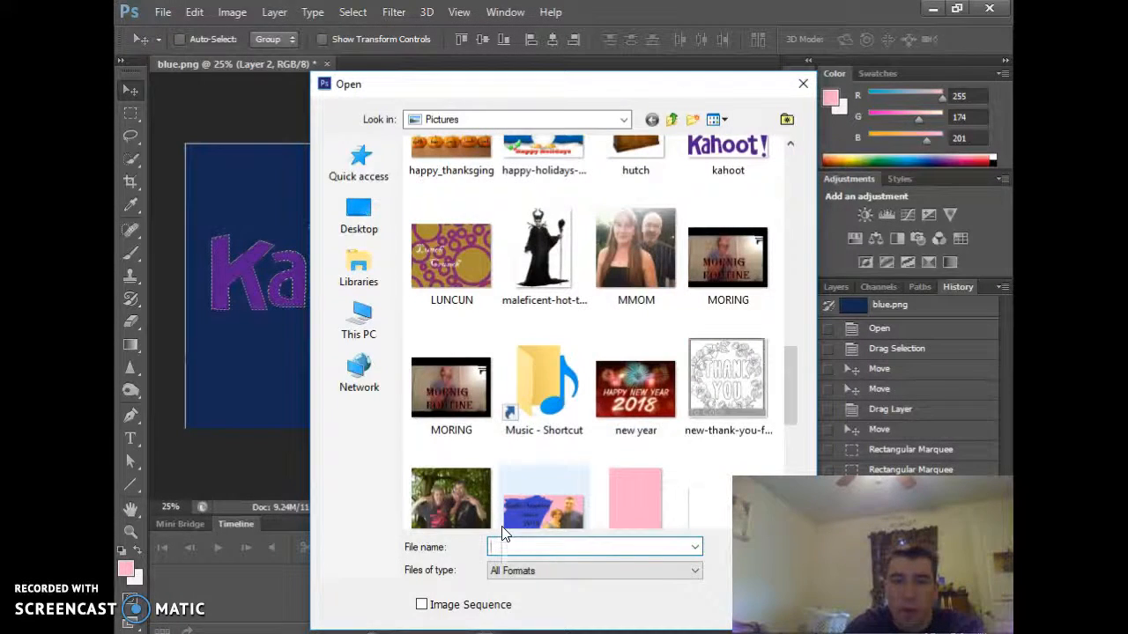
pyautogui.click(503, 529)
pyautogui.write('aster')
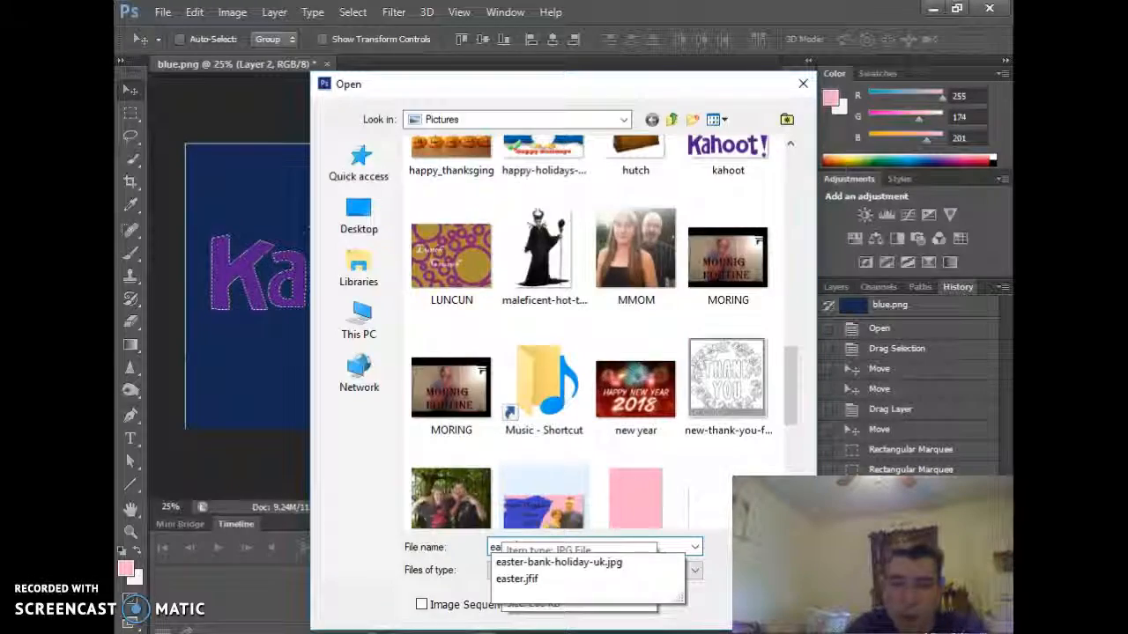
pyautogui.press('Return')
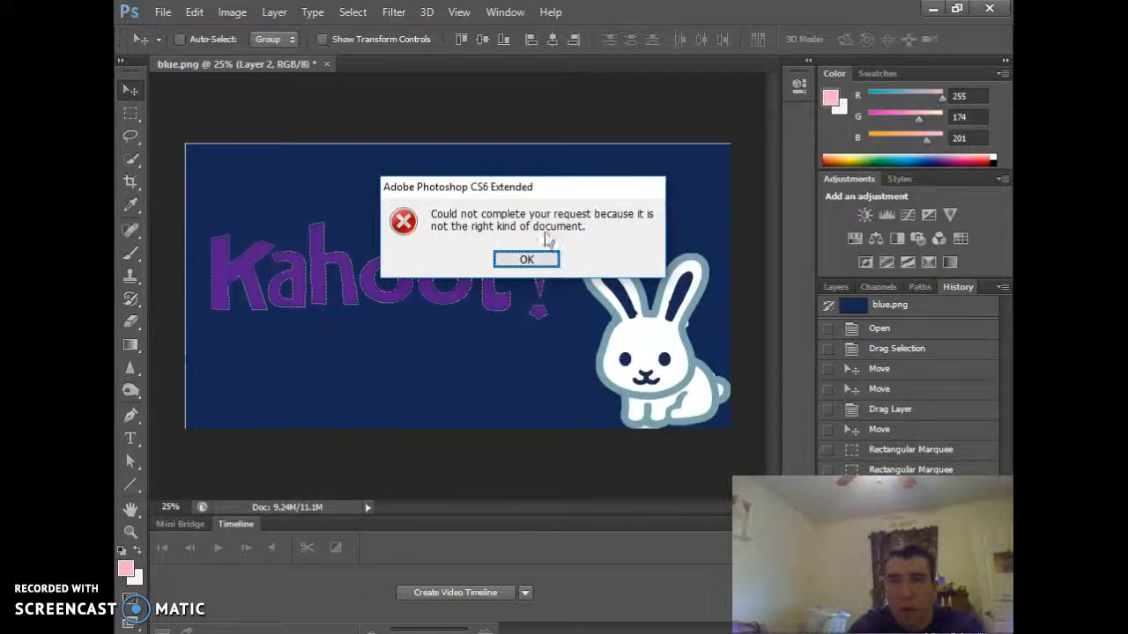
pyautogui.click(526, 259)
pyautogui.click(932, 8)
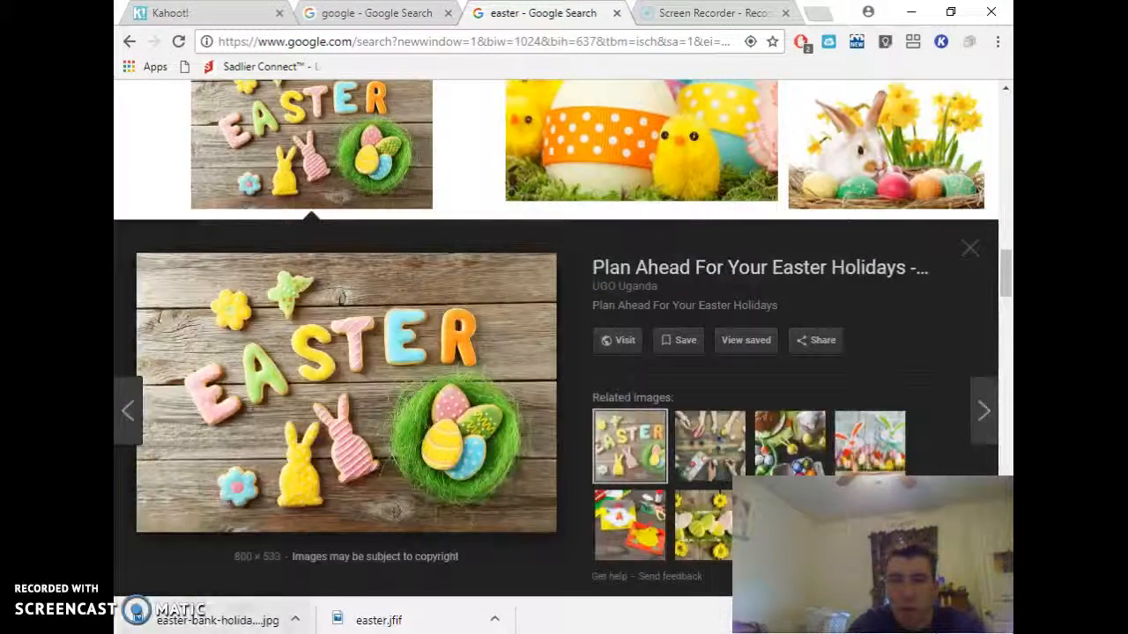
pyautogui.rightClick(314, 451)
pyautogui.click(398, 247)
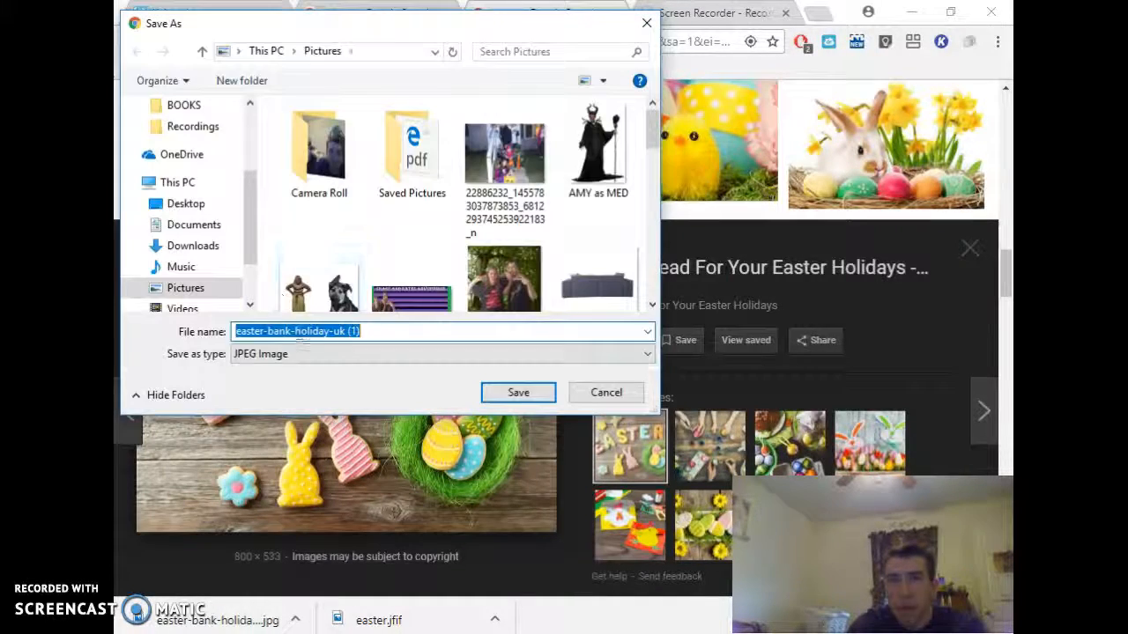
pyautogui.click(299, 353)
pyautogui.click(264, 381)
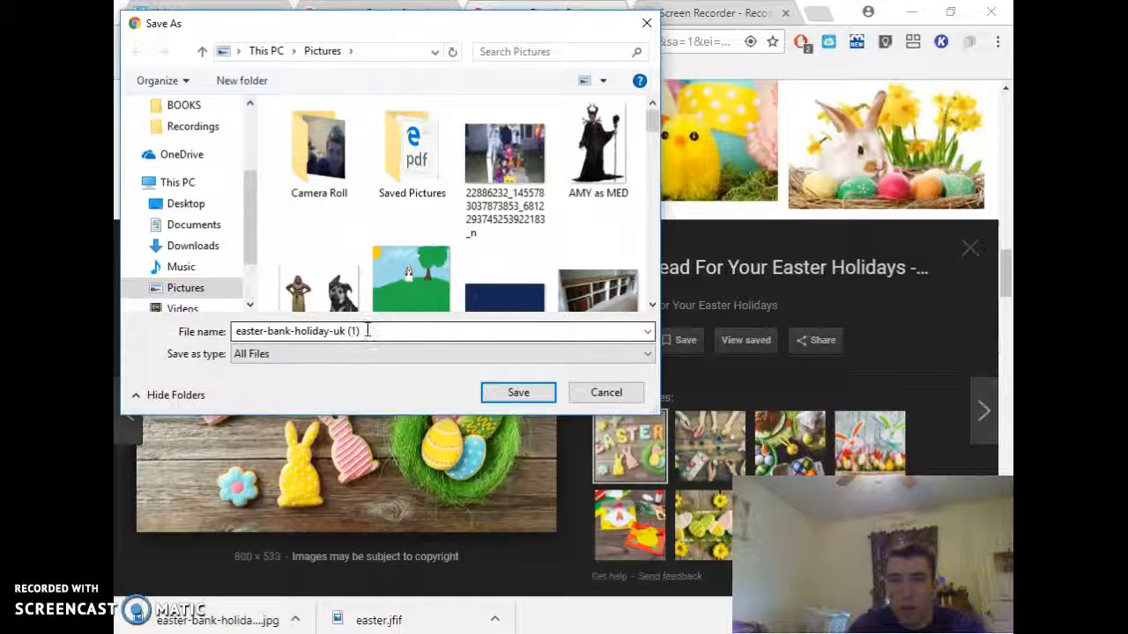
pyautogui.click(647, 22)
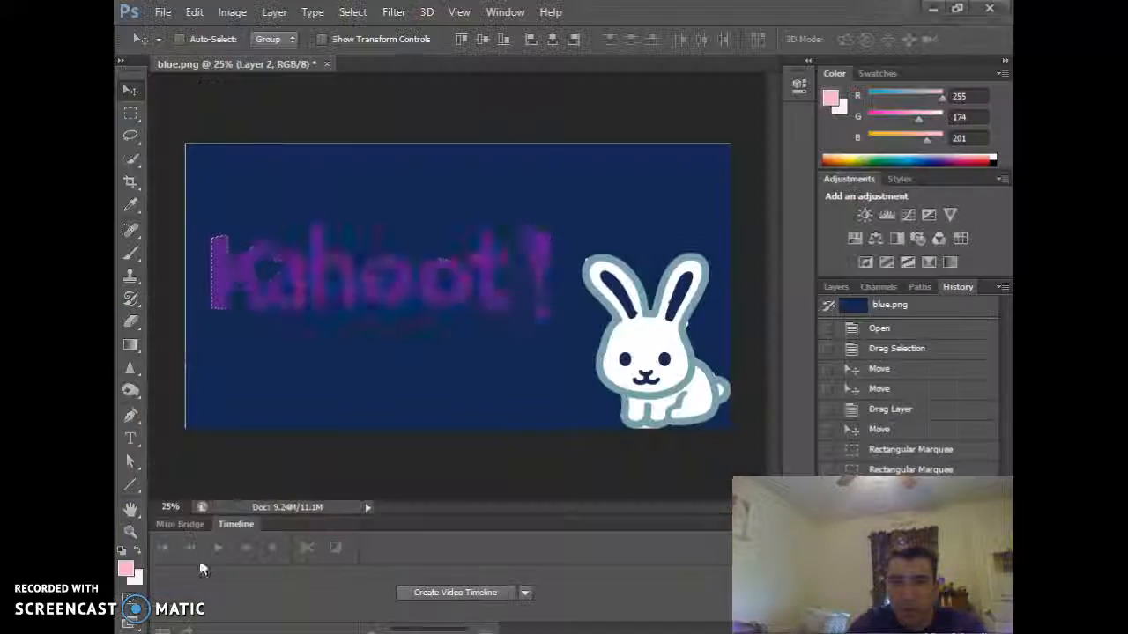
pyautogui.click(202, 566)
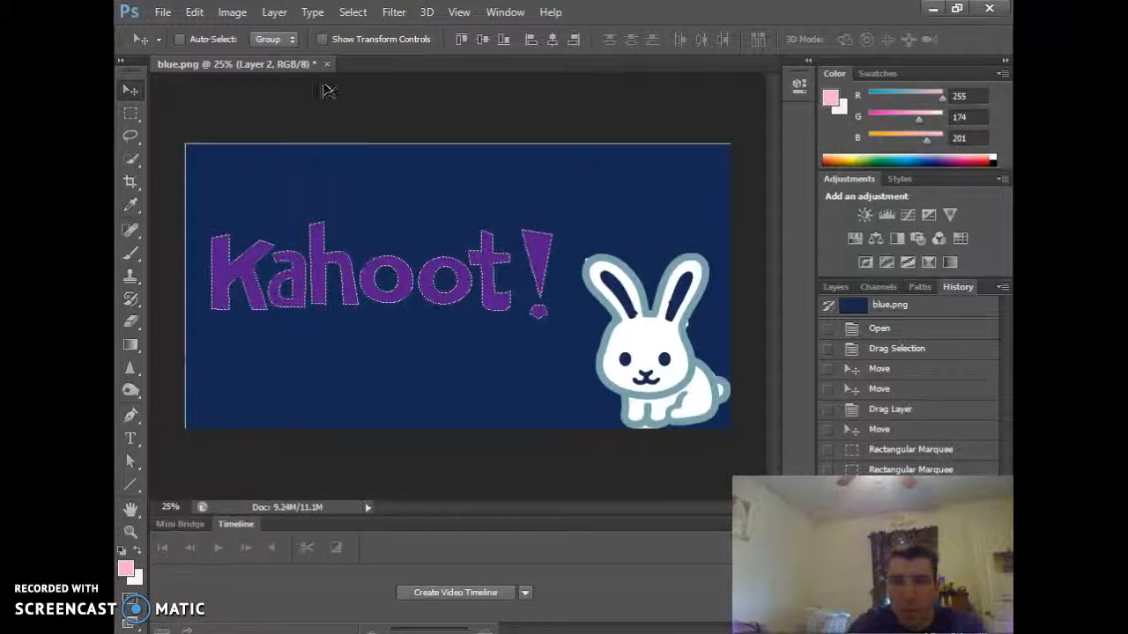
# - Open easter-bank-holiday-uk.jpg from the Pictures folder with the file type All Formats
pyautogui.click(163, 12)
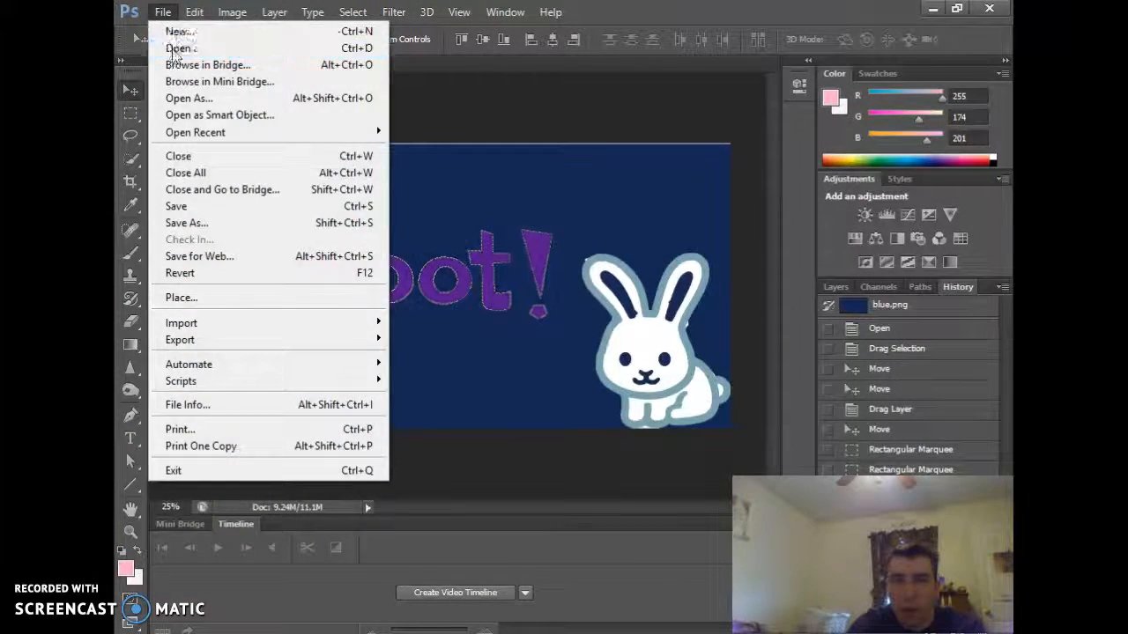
pyautogui.click(176, 49)
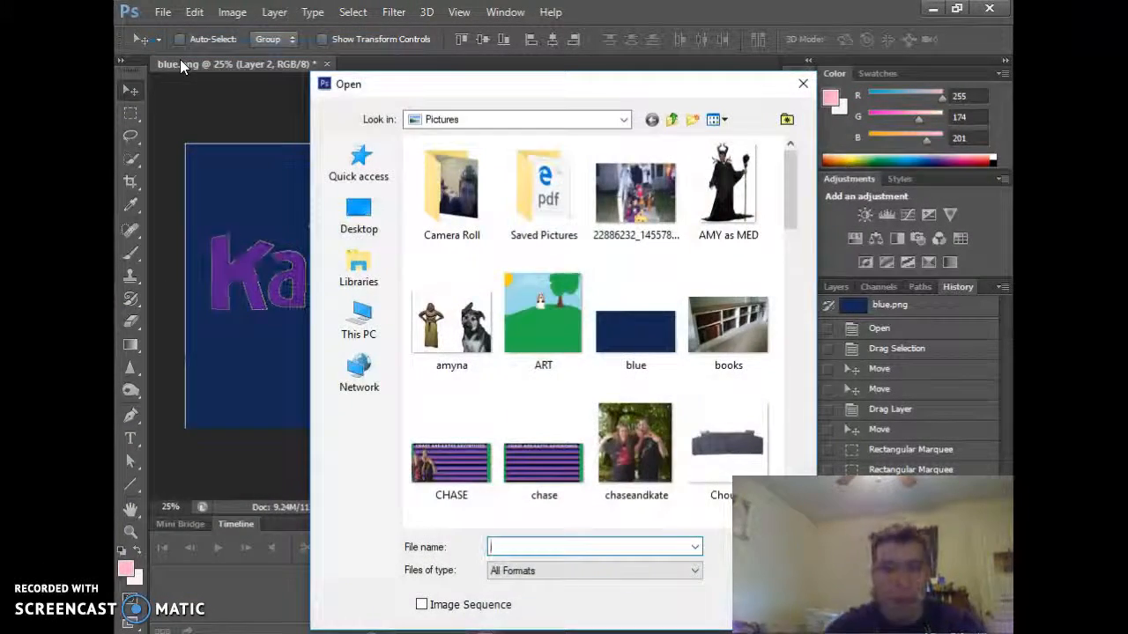
pyautogui.write('e')
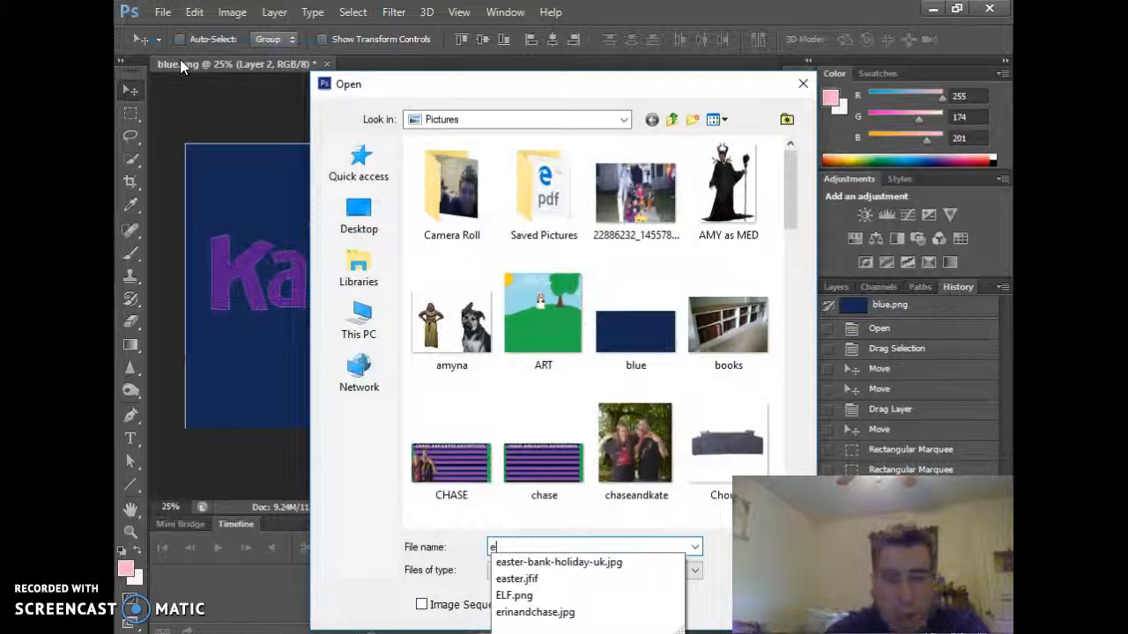
pyautogui.click(606, 558)
pyautogui.click(606, 566)
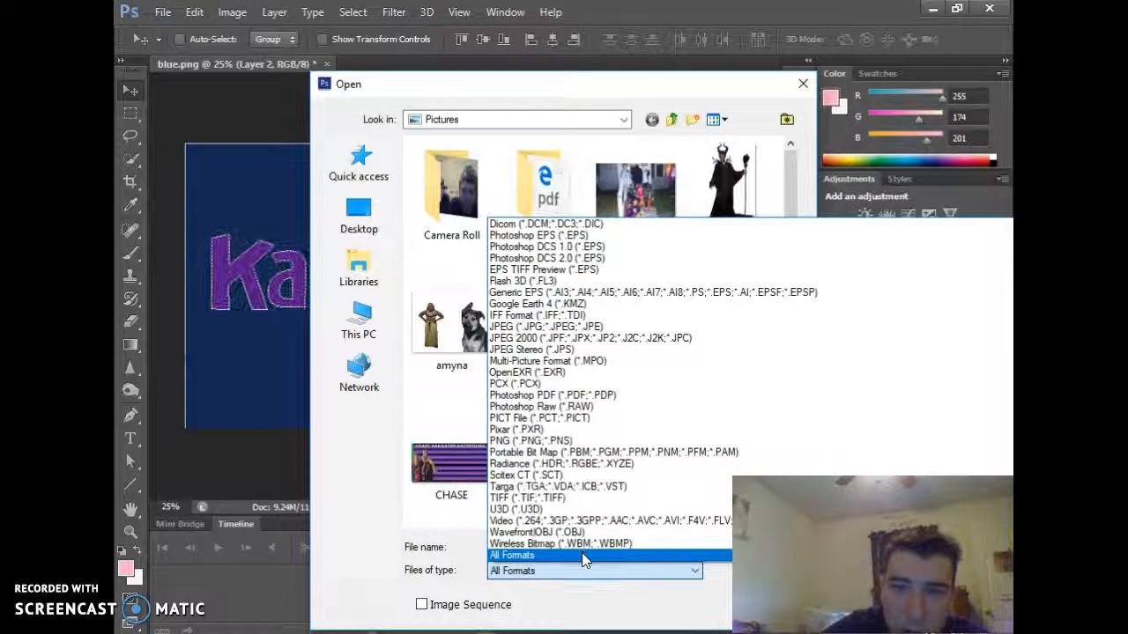
pyautogui.click(584, 558)
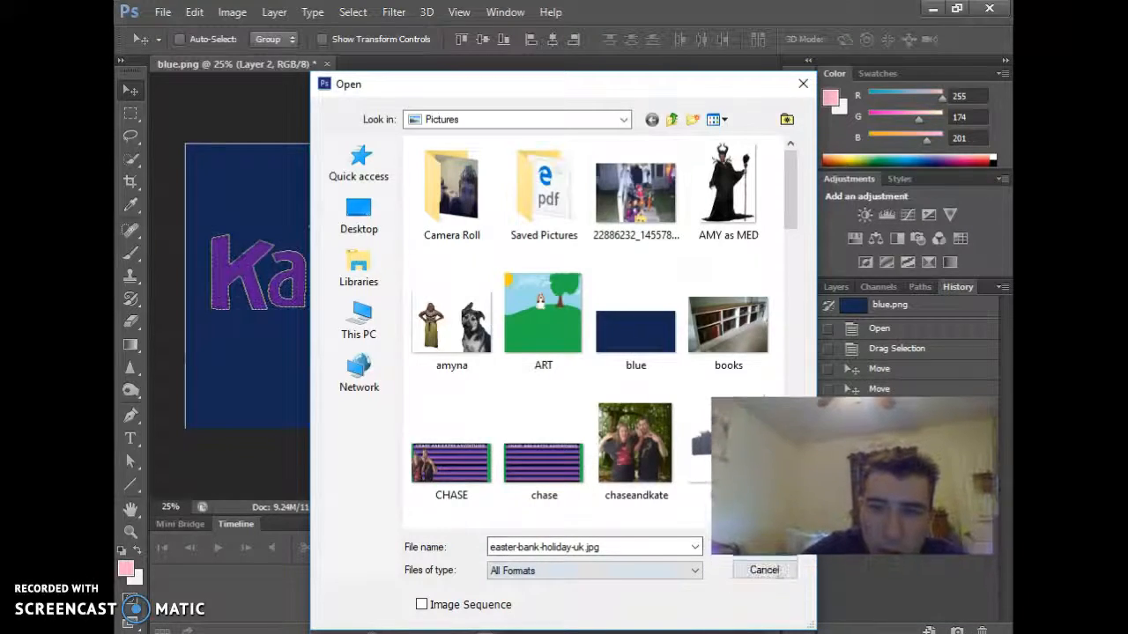
pyautogui.click(764, 550)
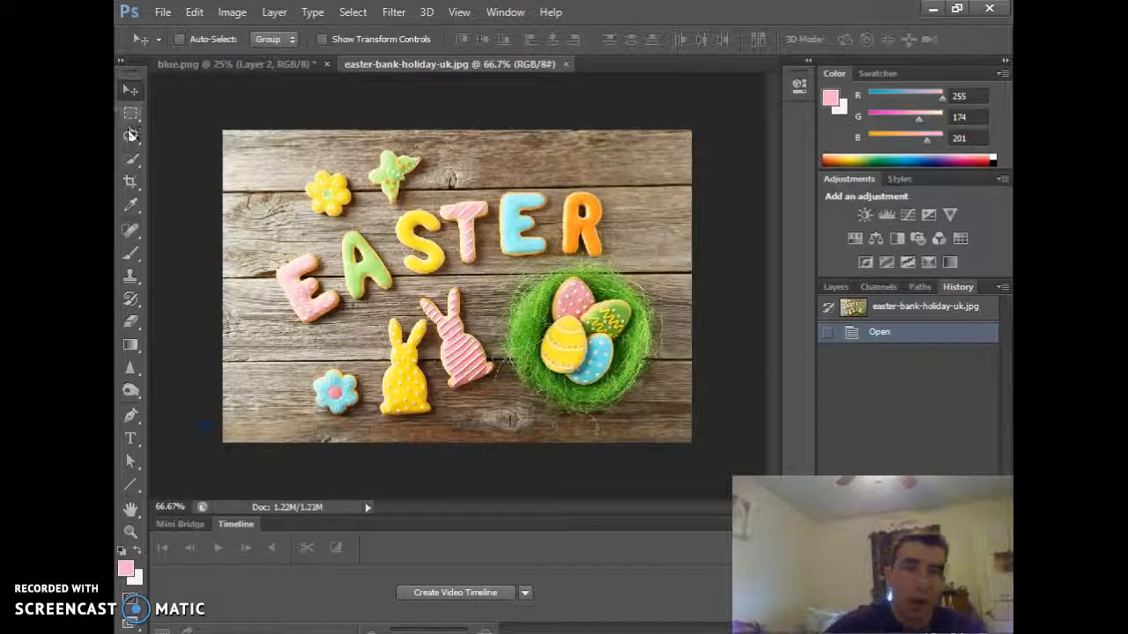
# - Select the cookie letters spelling EASTER with a freehand Lasso outline around the whole word
pyautogui.click(129, 163)
pyautogui.click(133, 138)
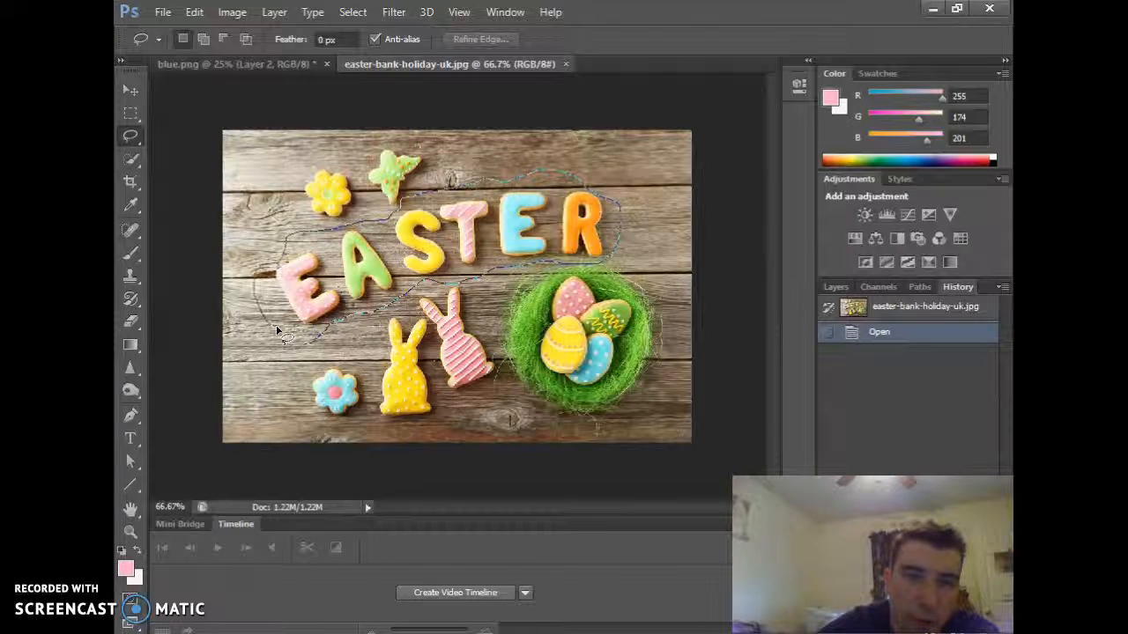
pyautogui.moveTo(313, 345); pyautogui.dragTo(290, 340)
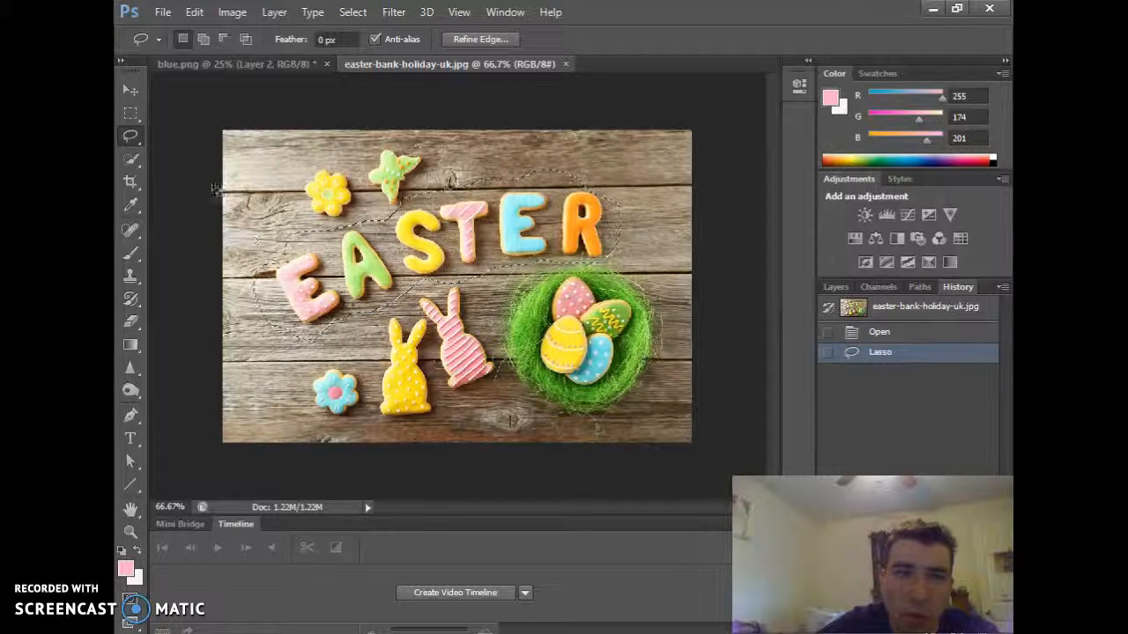
# - Move the selected EASTER lettering from easter-bank-holiday-uk.jpg into blue.png above the Kahoot! logo and close the source image
pyautogui.click(131, 113)
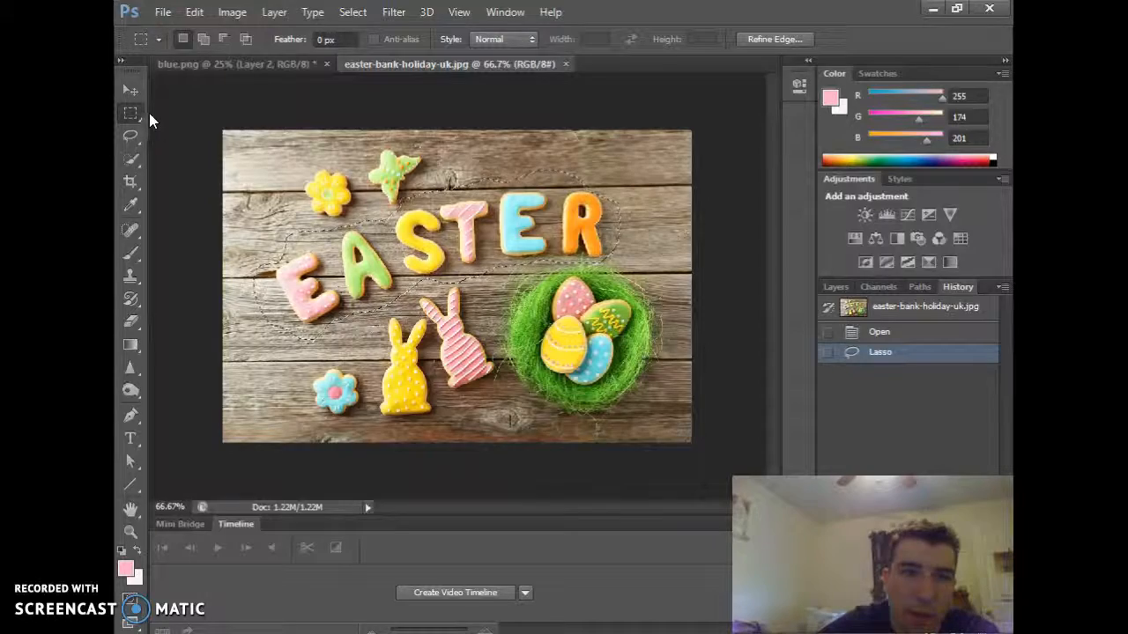
pyautogui.click(139, 91)
pyautogui.moveTo(400, 65); pyautogui.dragTo(502, 202)
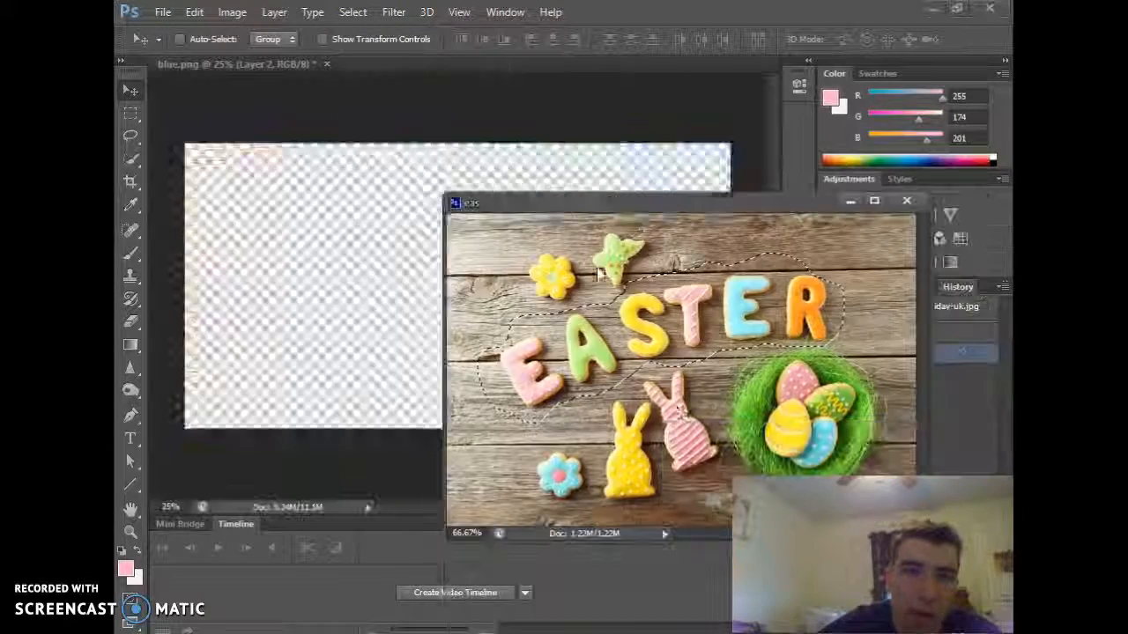
pyautogui.moveTo(546, 354); pyautogui.dragTo(442, 329)
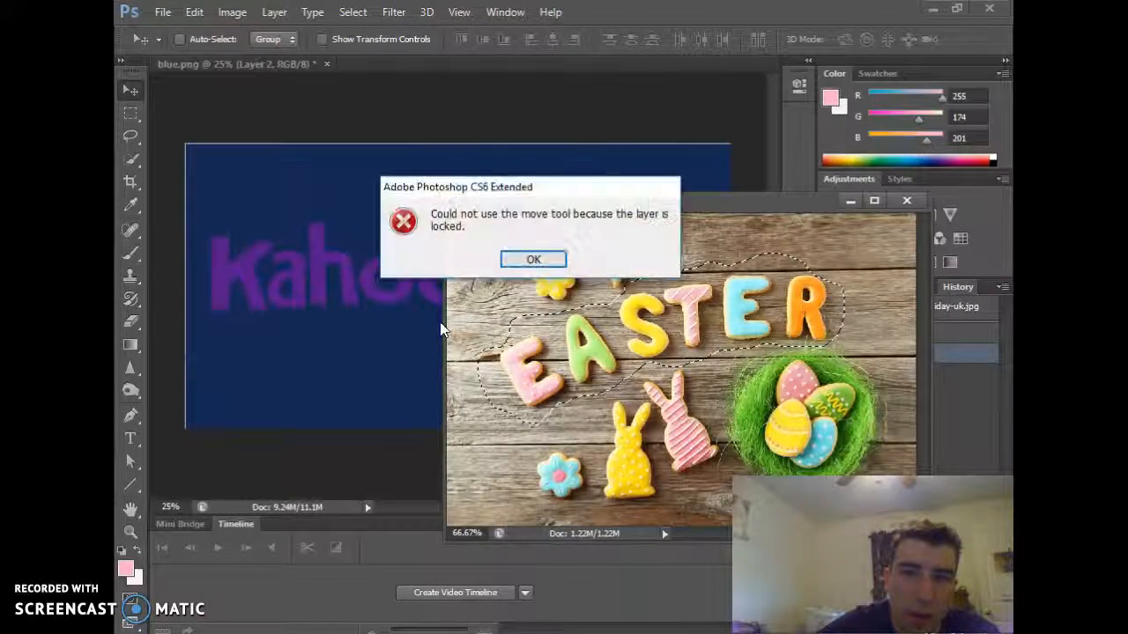
pyautogui.click(533, 260)
pyautogui.moveTo(546, 343); pyautogui.dragTo(301, 193)
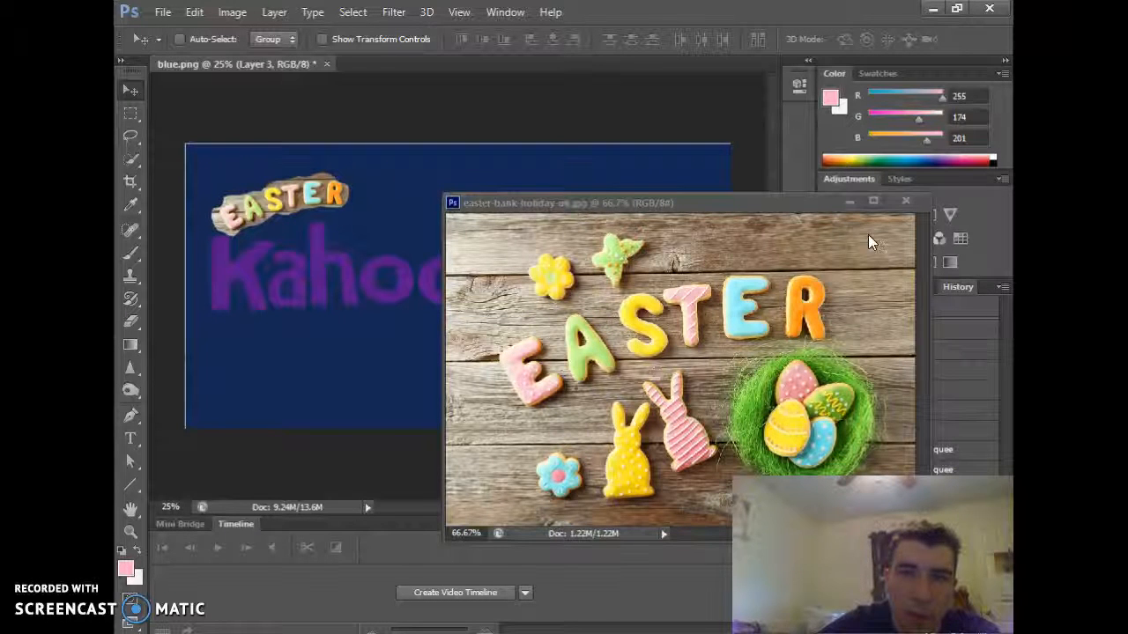
pyautogui.click(905, 203)
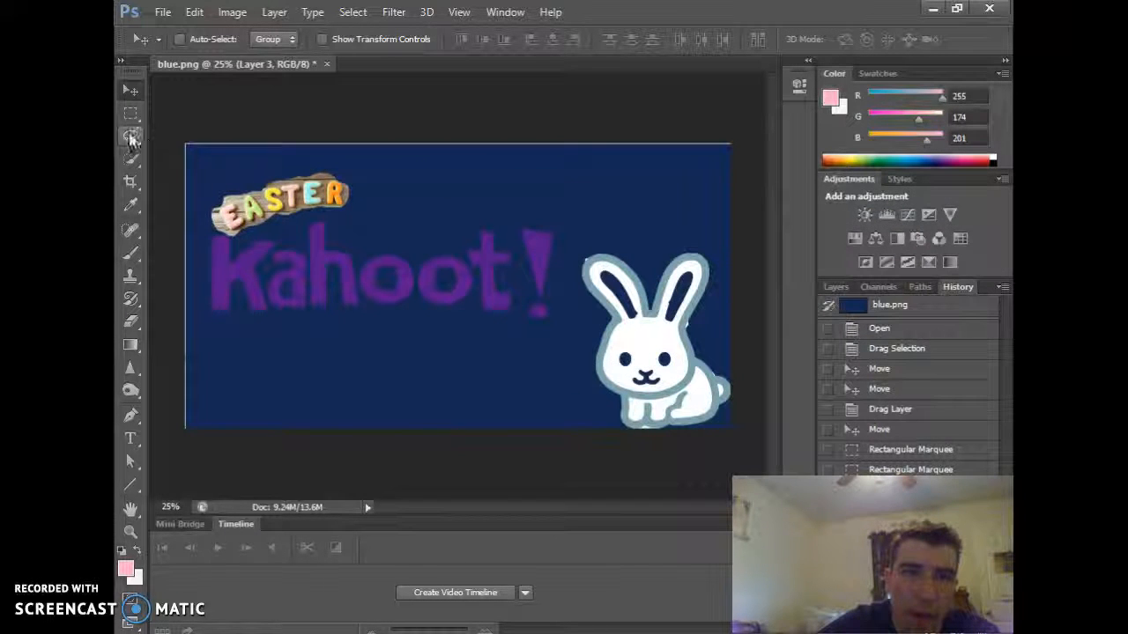
# - Free Transform the EASTER lettering to 221.85% width and 174.92% height, rotated 12.80°, above the Kahoot! logo
pyautogui.click(130, 113)
pyautogui.rightClick(307, 197)
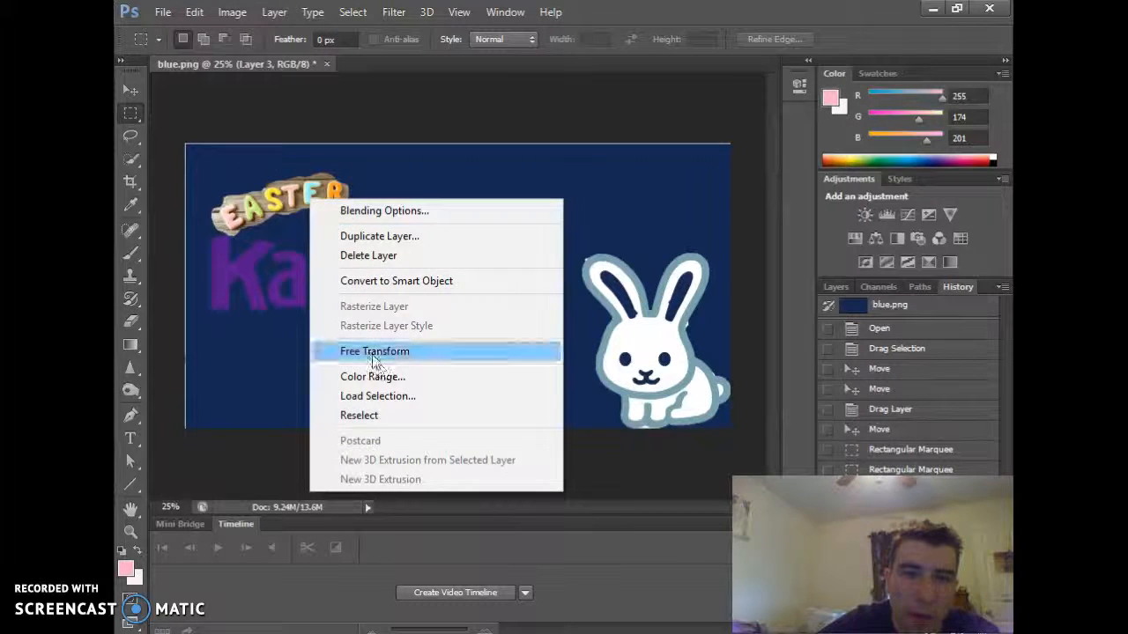
pyautogui.click(374, 351)
pyautogui.moveTo(349, 240); pyautogui.dragTo(518, 289)
pyautogui.moveTo(400, 239); pyautogui.dragTo(376, 201)
pyautogui.moveTo(303, 258); pyautogui.dragTo(314, 284)
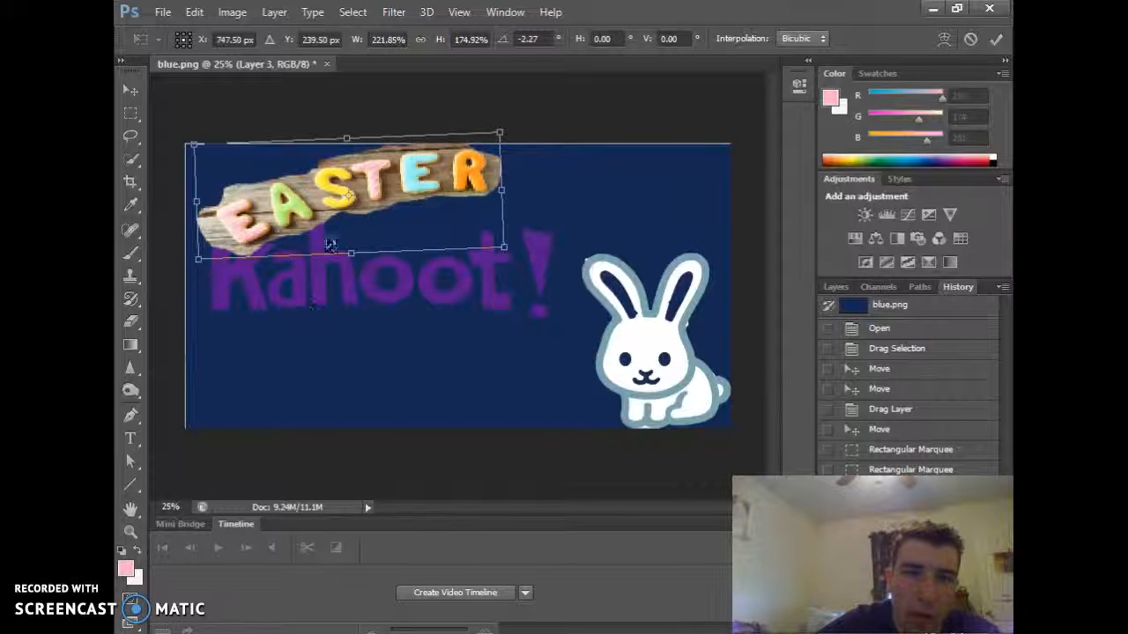
pyautogui.moveTo(227, 262)
pyautogui.mouseDown()
pyautogui.moveTo(222, 249)
pyautogui.moveTo(240, 275)
pyautogui.moveTo(245, 251)
pyautogui.moveTo(244, 278)
pyautogui.moveTo(223, 245)
pyautogui.mouseUp()
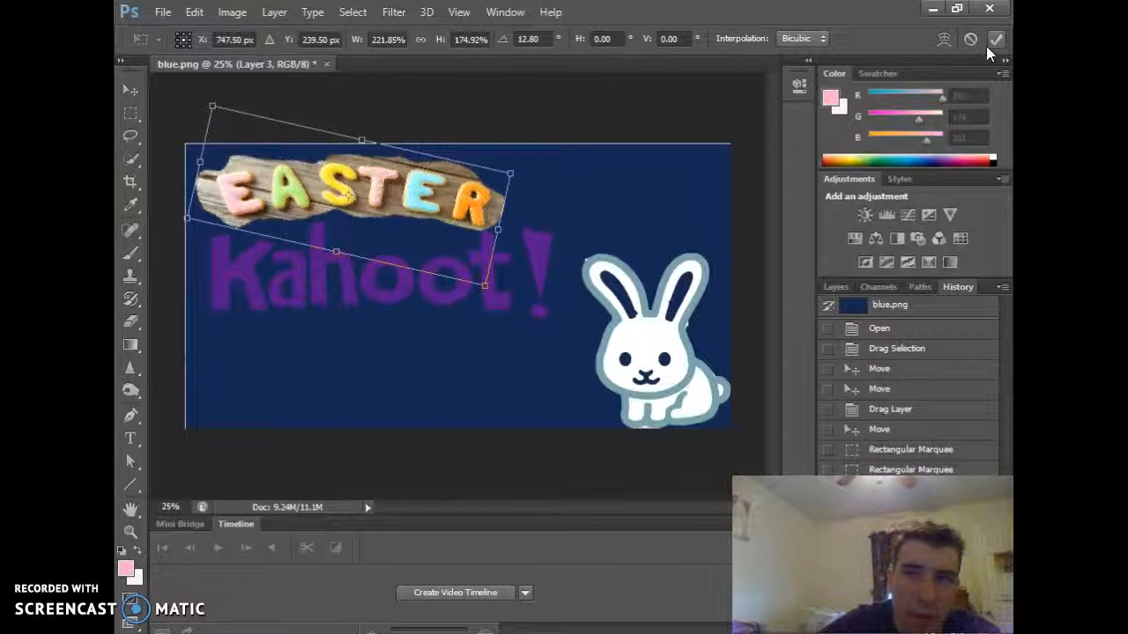
pyautogui.click(994, 42)
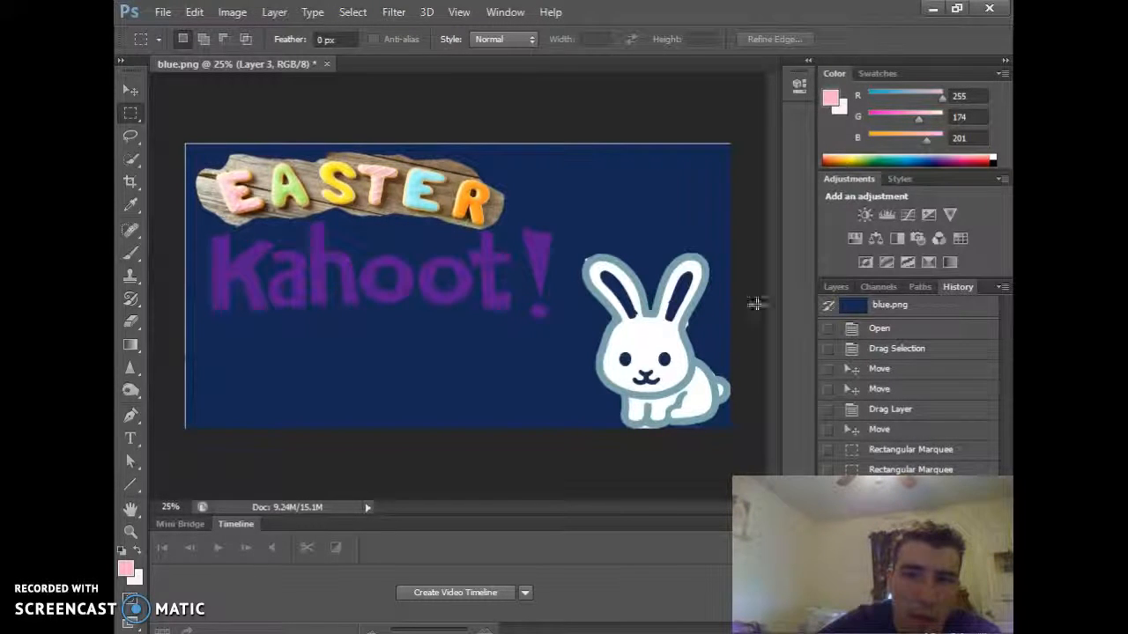
# - Step back through the document history to the Move state before the EASTER lettering was added
pyautogui.click(880, 369)
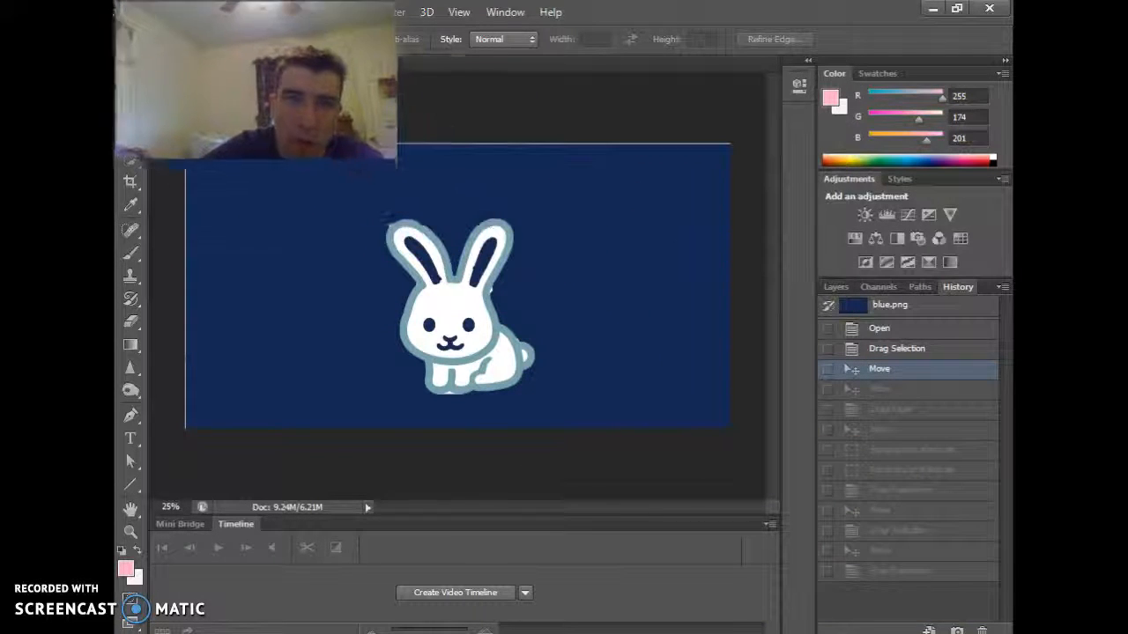
pyautogui.click(892, 408)
pyautogui.click(876, 411)
pyautogui.click(900, 451)
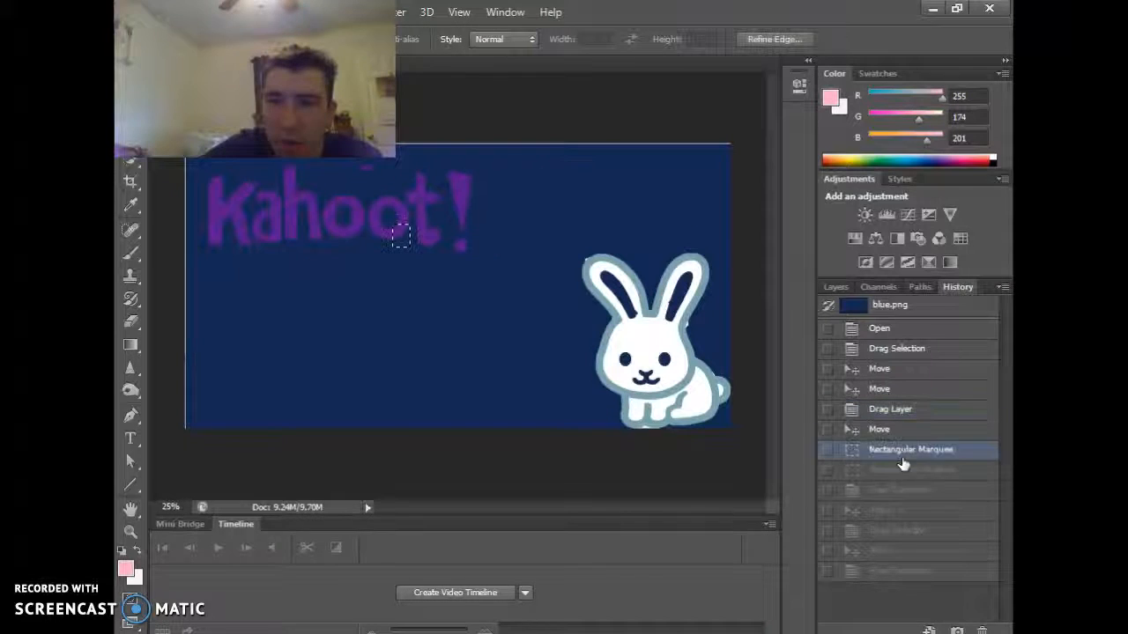
pyautogui.click(897, 470)
pyautogui.click(894, 531)
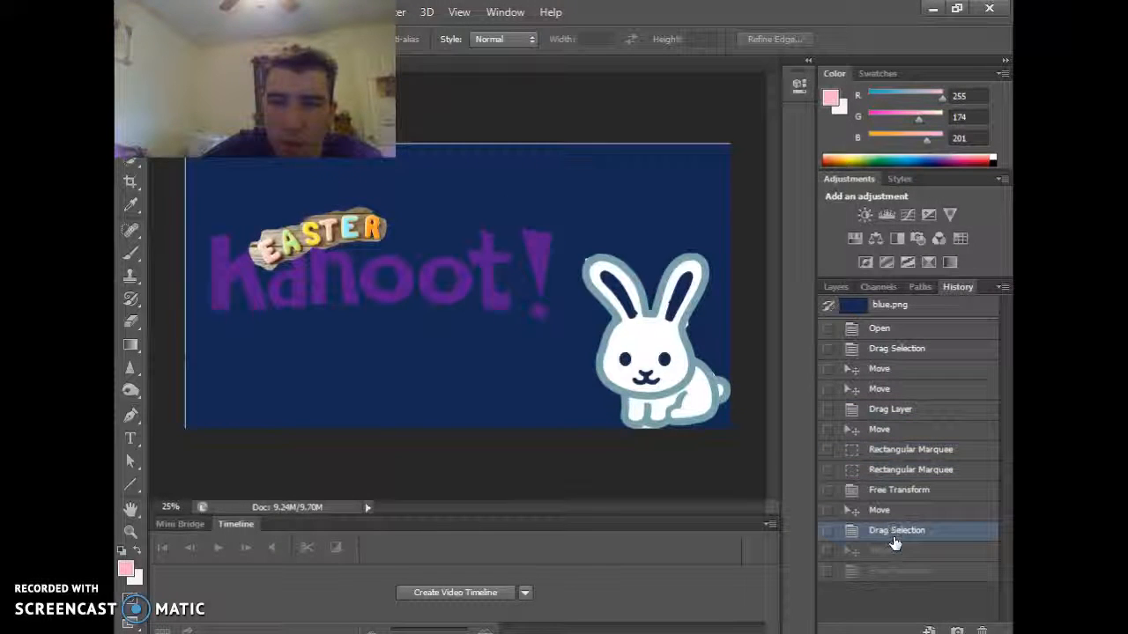
pyautogui.click(885, 552)
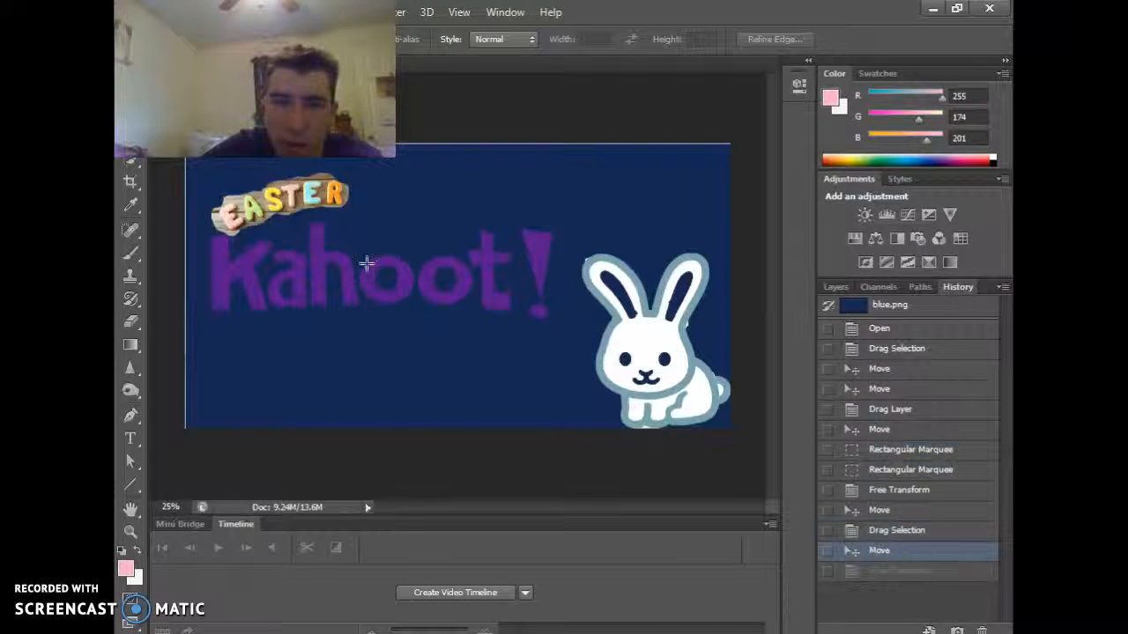
pyautogui.hotkey('ctrl', 'shift', 'z')
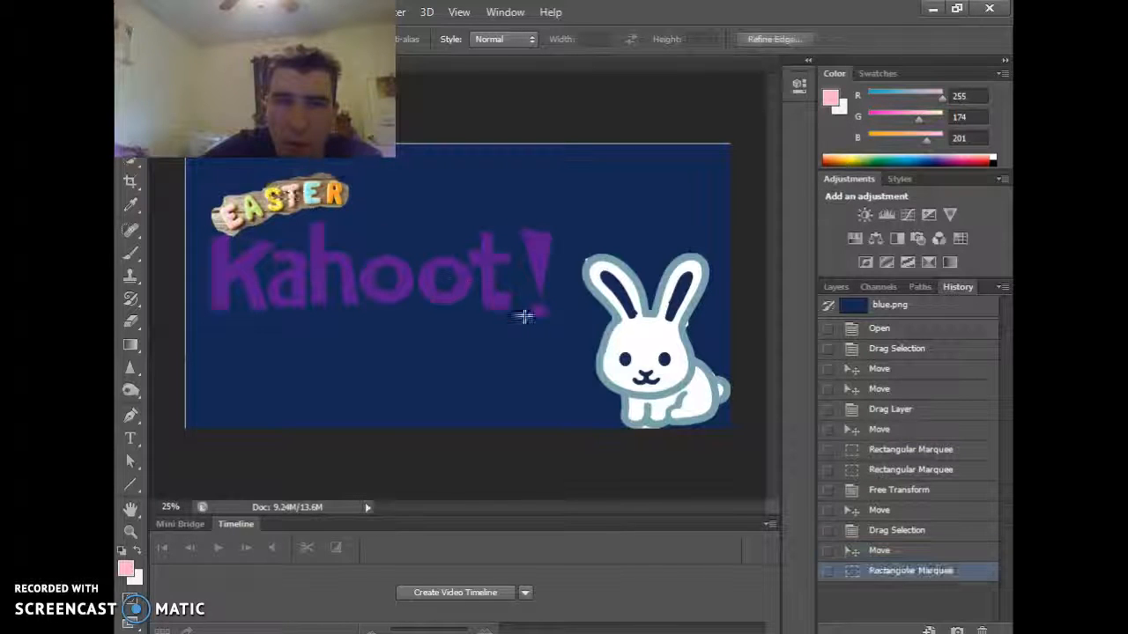
pyautogui.click(895, 530)
pyautogui.click(878, 511)
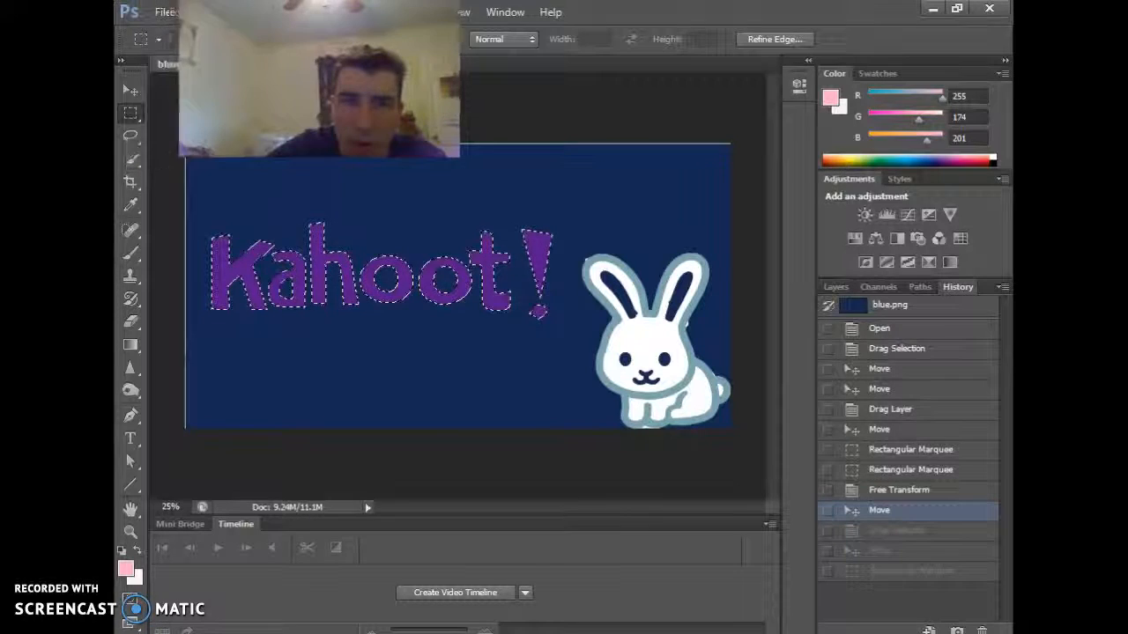
# - Move the Kahoot! logo slightly down and compare the recent history states, ending on the last Move
pyautogui.press('v')
pyautogui.moveTo(357, 289); pyautogui.dragTo(349, 317)
pyautogui.click(870, 514)
pyautogui.click(870, 530)
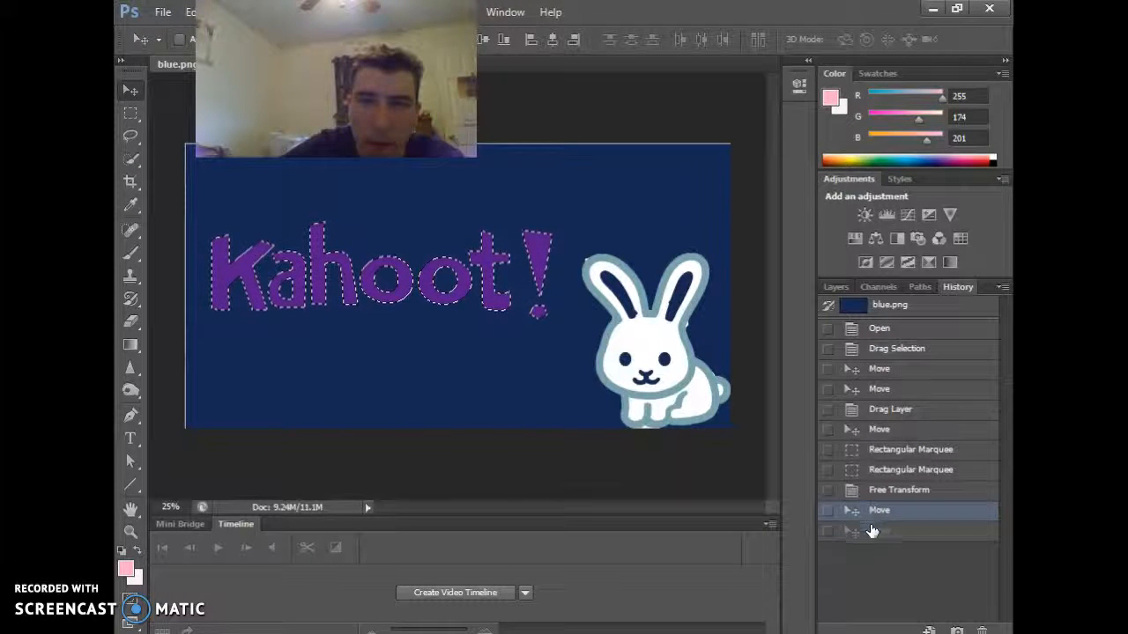
pyautogui.click(872, 490)
pyautogui.click(872, 470)
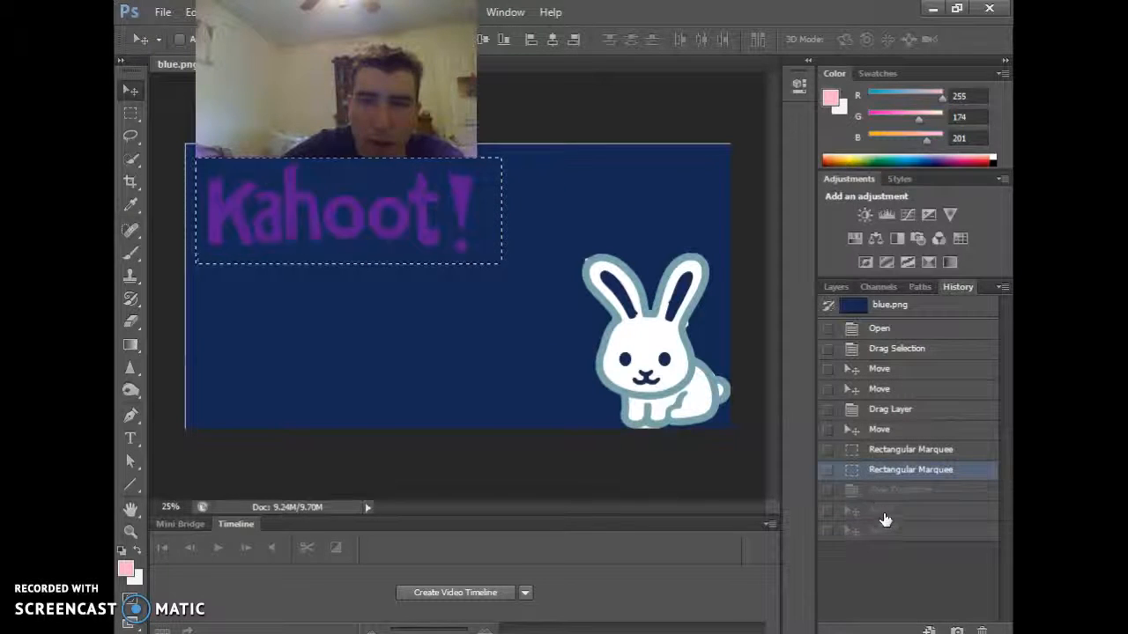
pyautogui.click(877, 510)
pyautogui.click(879, 530)
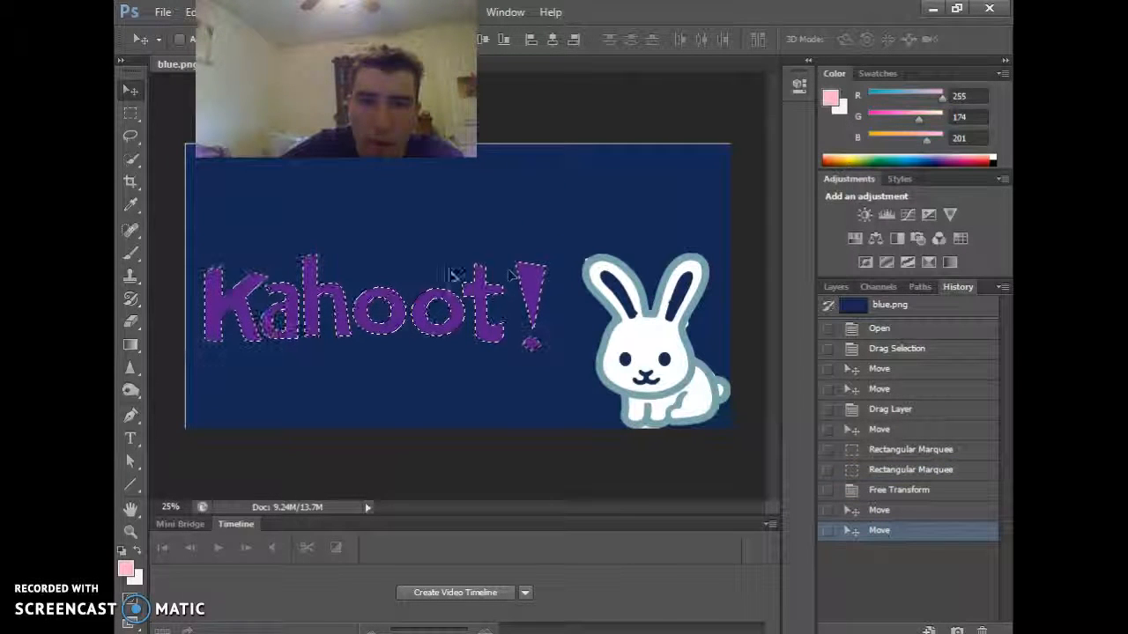
# - Open easter-bank-holiday-uk.jpg again and bring its selected EASTER lettering into blue.png above the Kahoot! logo
pyautogui.moveTo(370, 633)
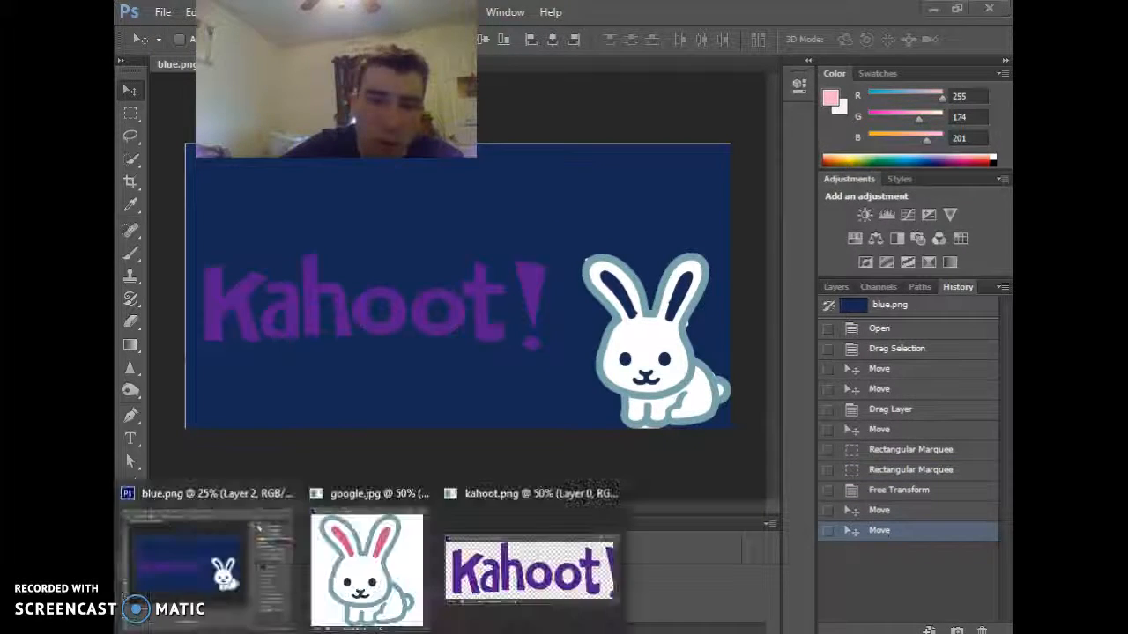
pyautogui.click(516, 442)
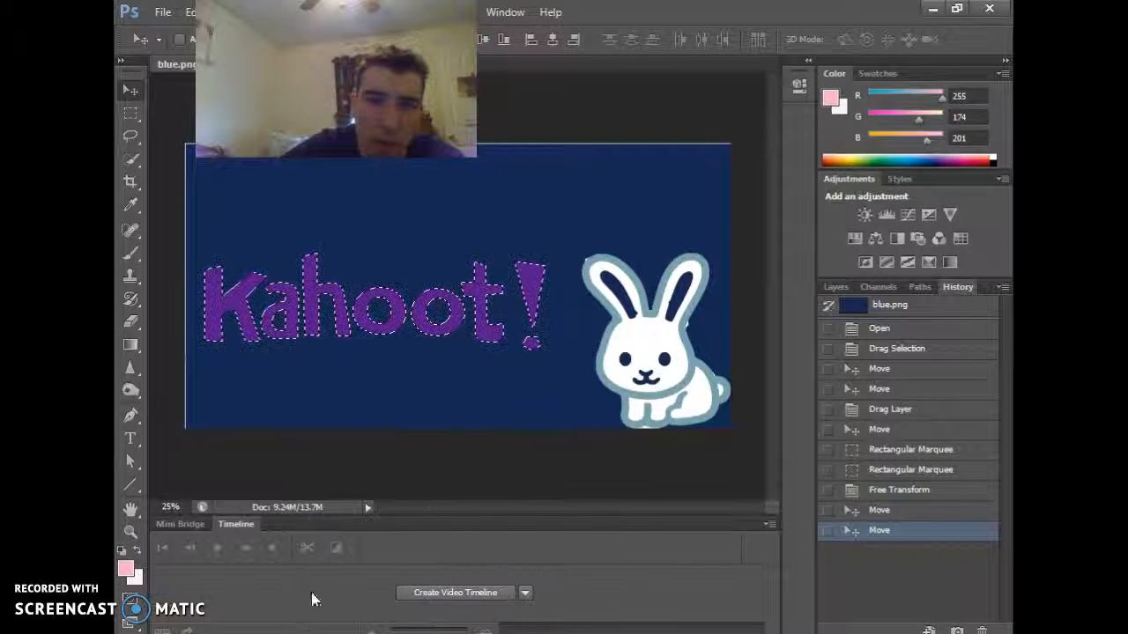
pyautogui.click(163, 12)
pyautogui.click(253, 493)
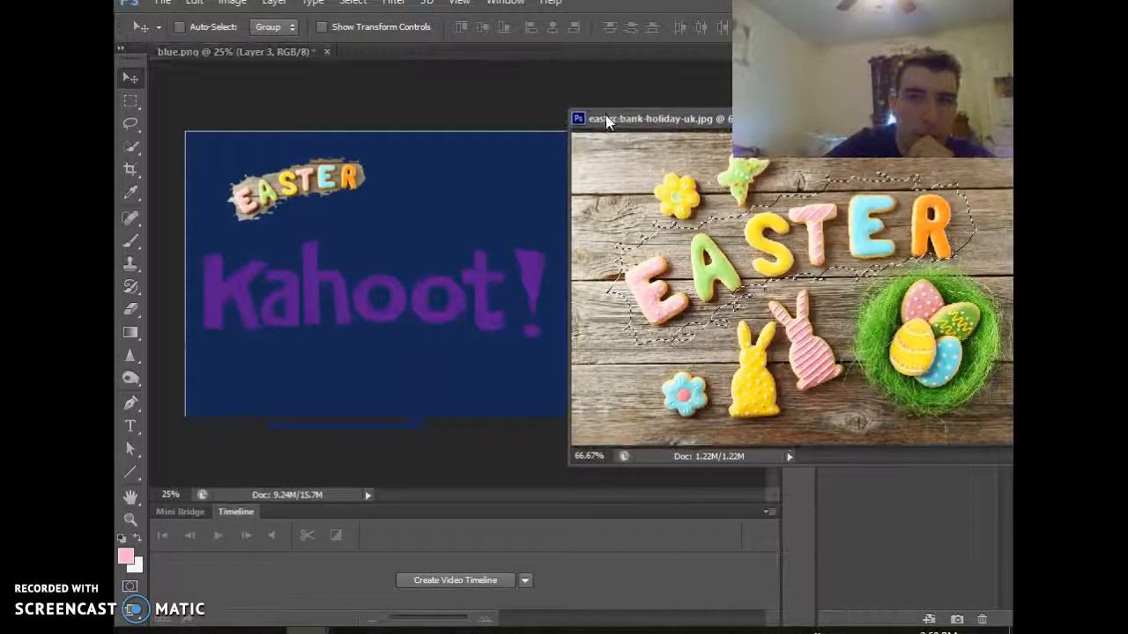
# - Shift the floating easter-bank-holiday-uk.jpg window aside and close it to return to the blue.png composition
pyautogui.moveTo(605, 118); pyautogui.dragTo(475, 118)
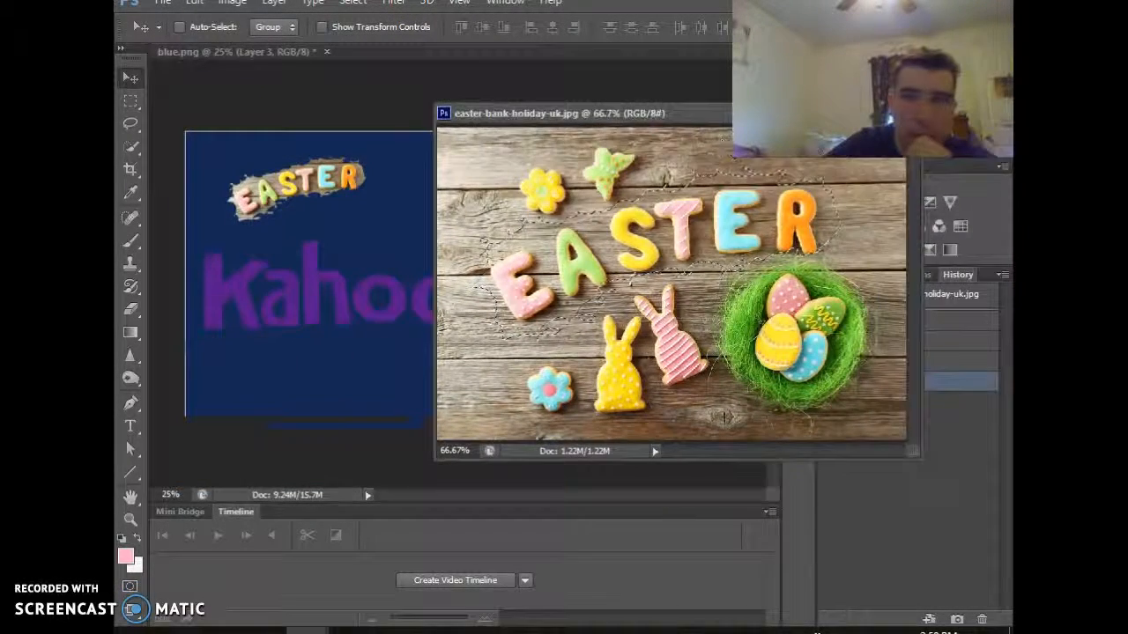
pyautogui.moveTo(637, 115); pyautogui.dragTo(429, 147)
pyautogui.click(632, 144)
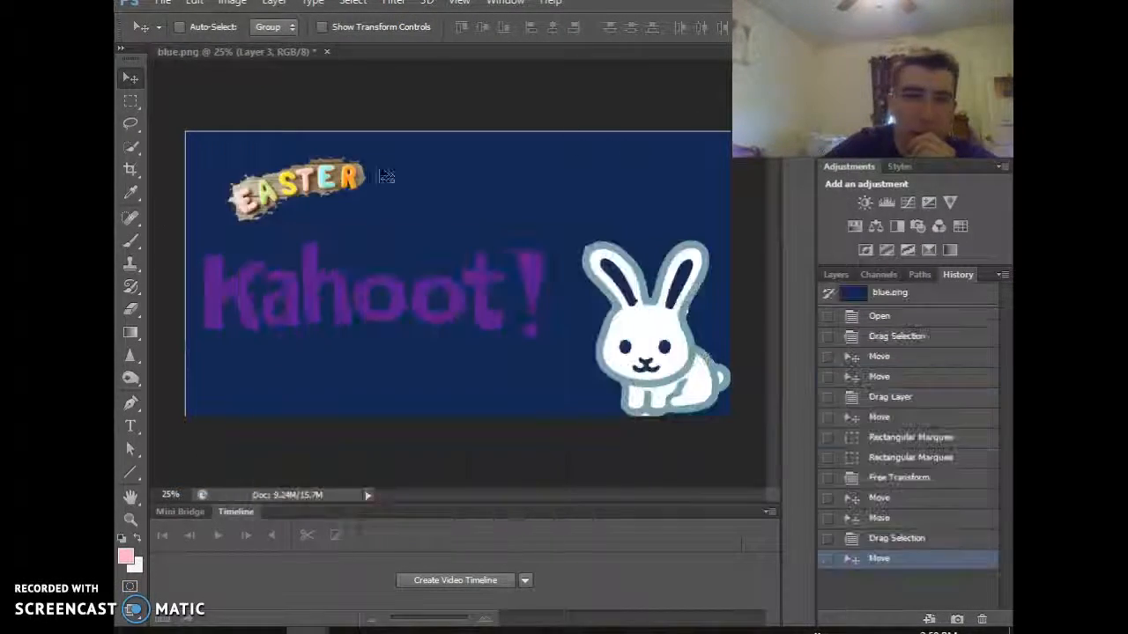
# - Free Transform the EASTER lettering to 228.82% width and 185.91% height with a 0.37° rotation above the Kahoot! logo
pyautogui.click(136, 103)
pyautogui.rightClick(275, 168)
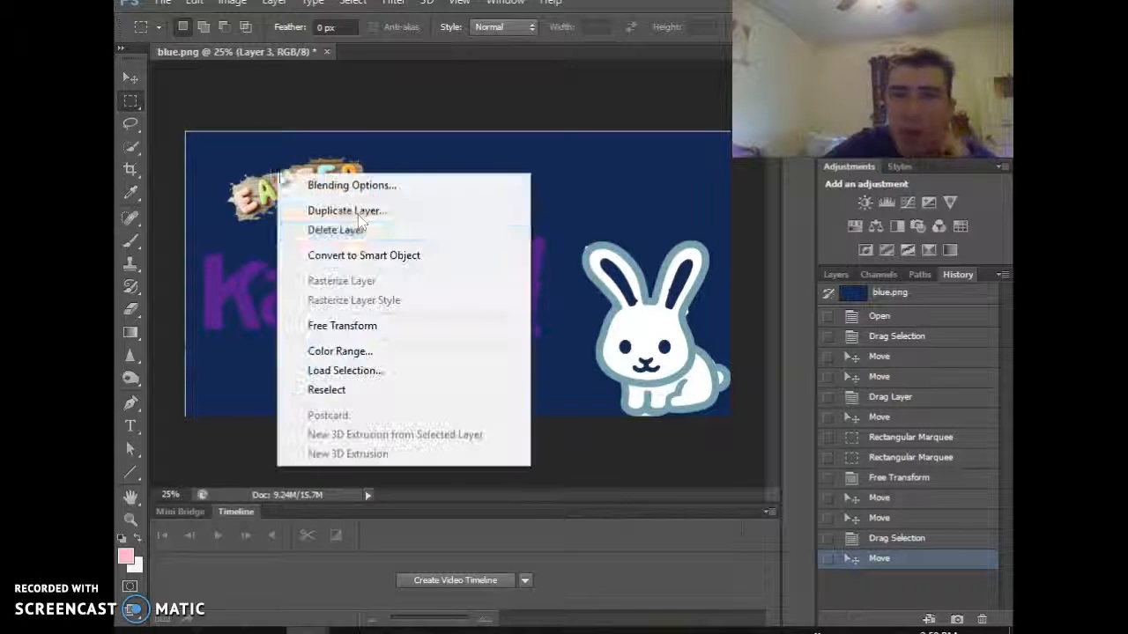
pyautogui.click(331, 326)
pyautogui.moveTo(363, 220); pyautogui.dragTo(291, 185)
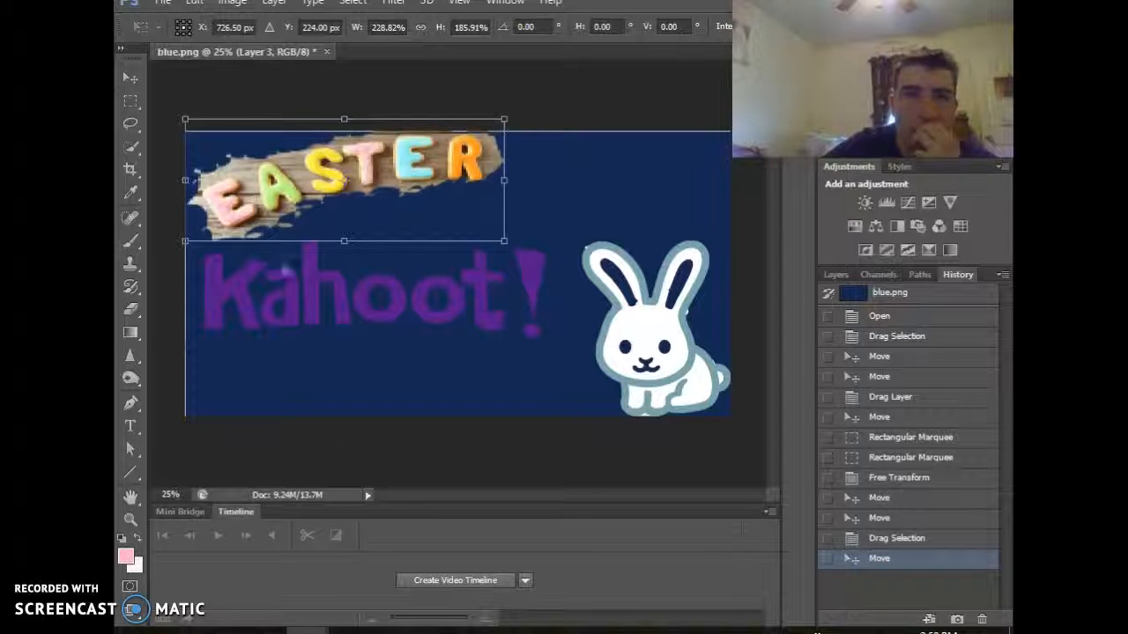
pyautogui.moveTo(318, 469); pyautogui.dragTo(317, 469)
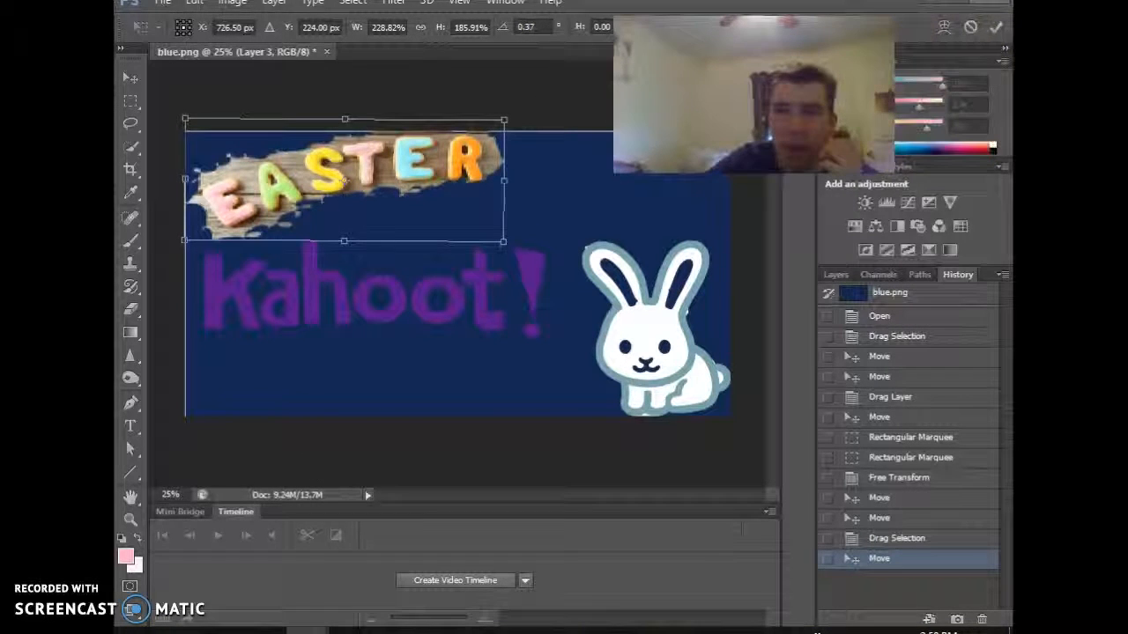
pyautogui.click(994, 29)
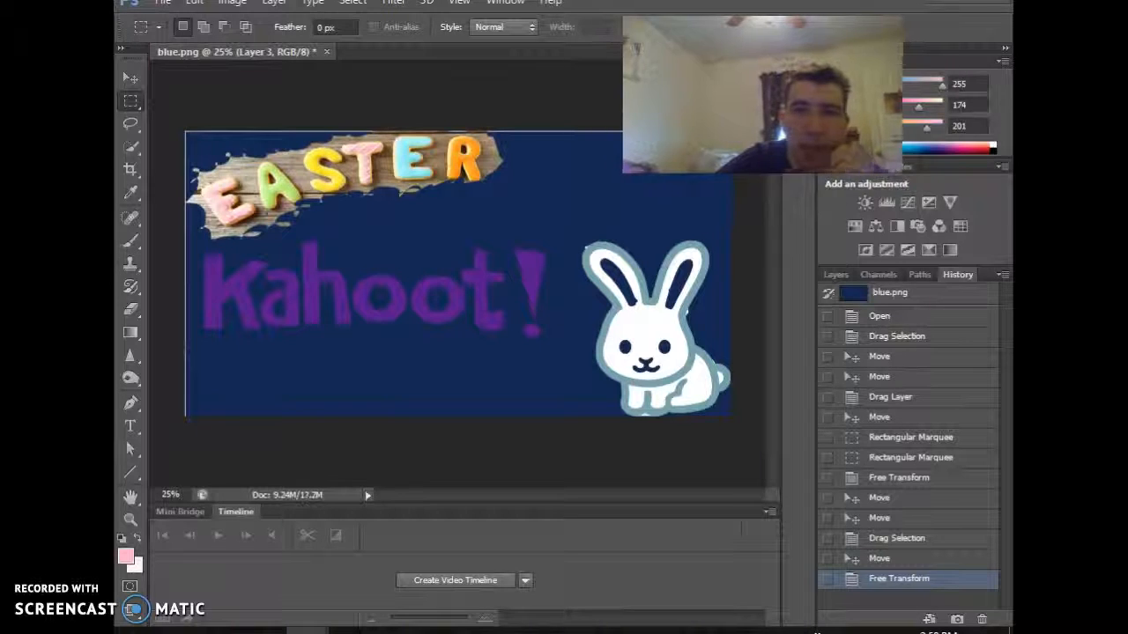